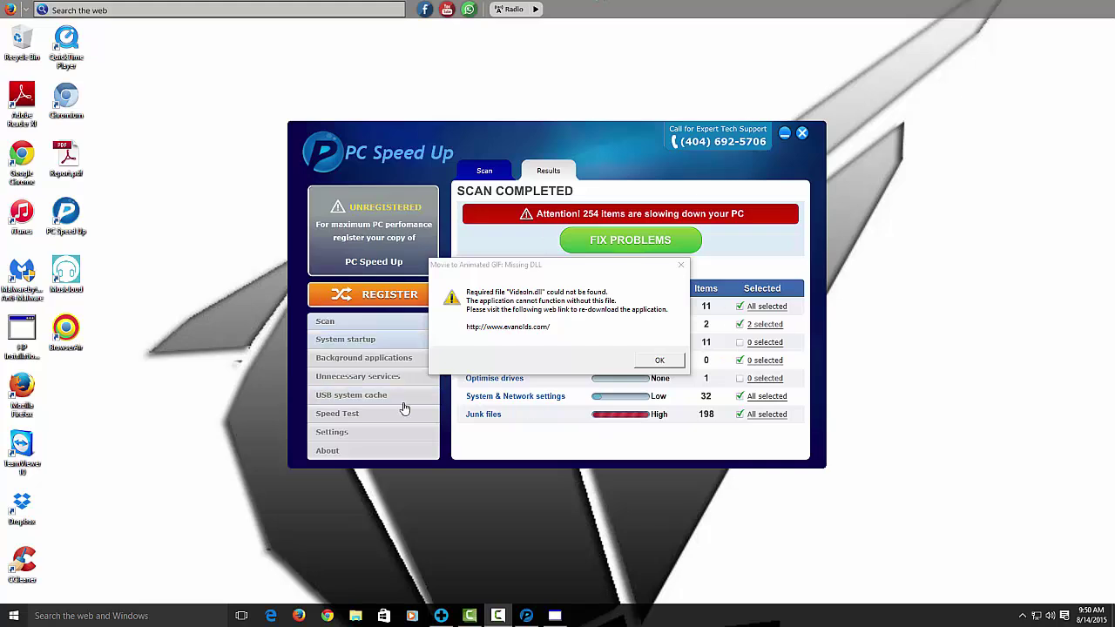
Step: Dismiss the missing-DLL warning and finished KMSpico installer, and close the Firefox window with all its tabs
click(682, 266)
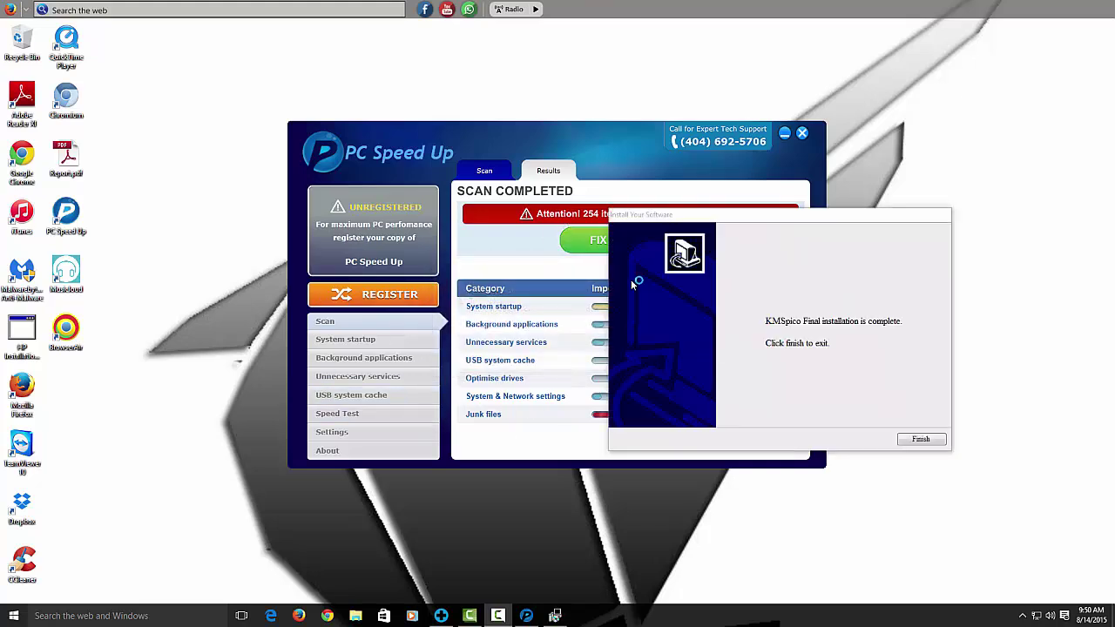
click(941, 438)
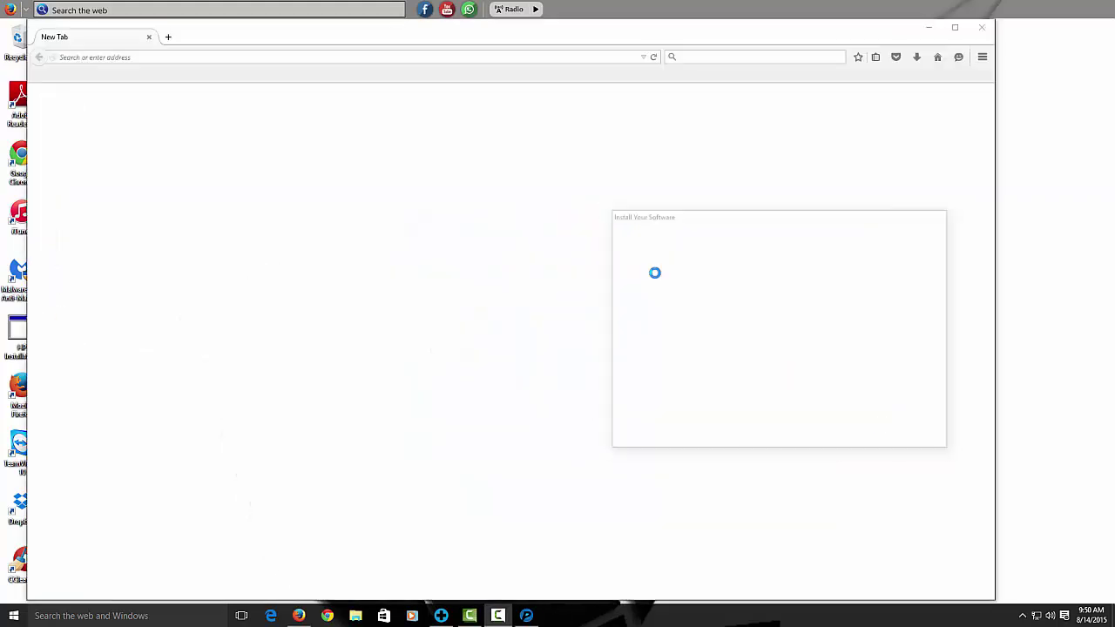
click(981, 29)
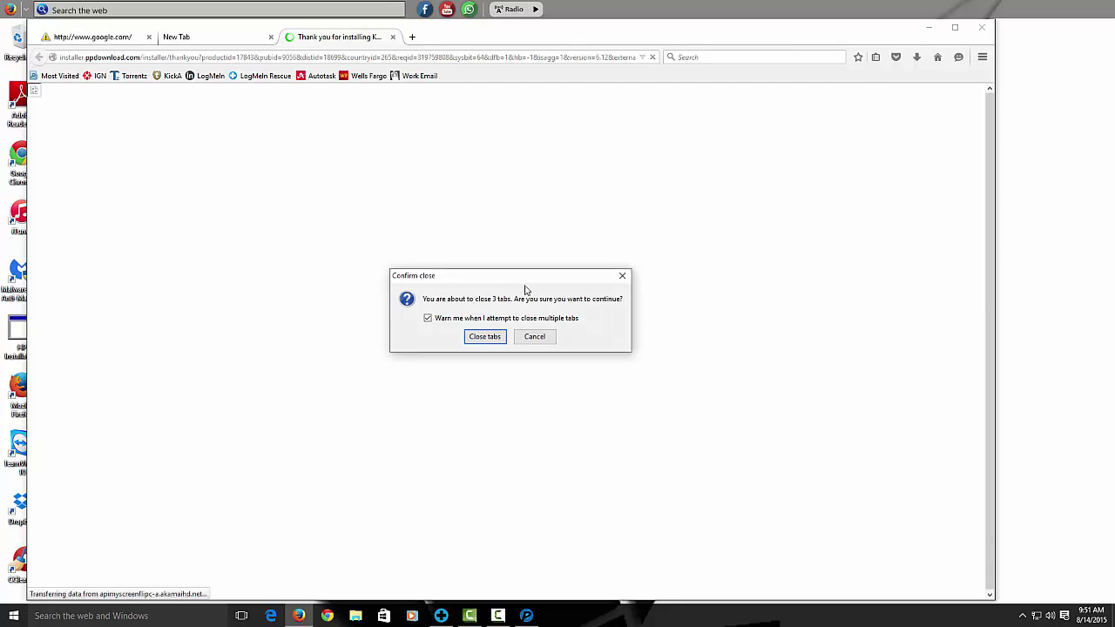
click(481, 336)
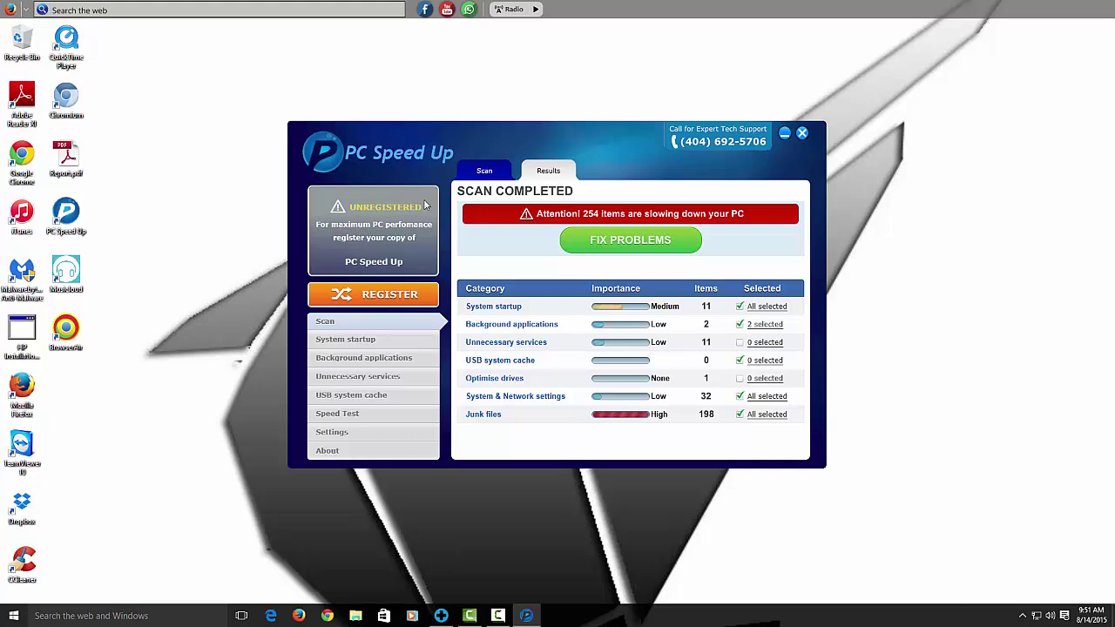
Step: Open Task Manager
click(13, 616)
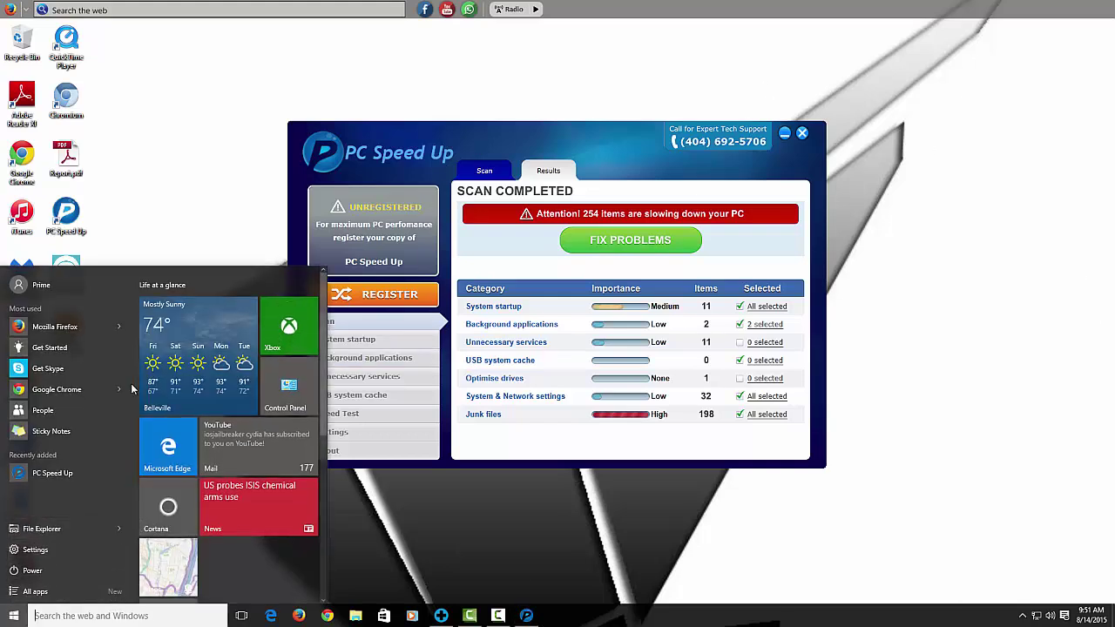
click(147, 228)
right_click(622, 618)
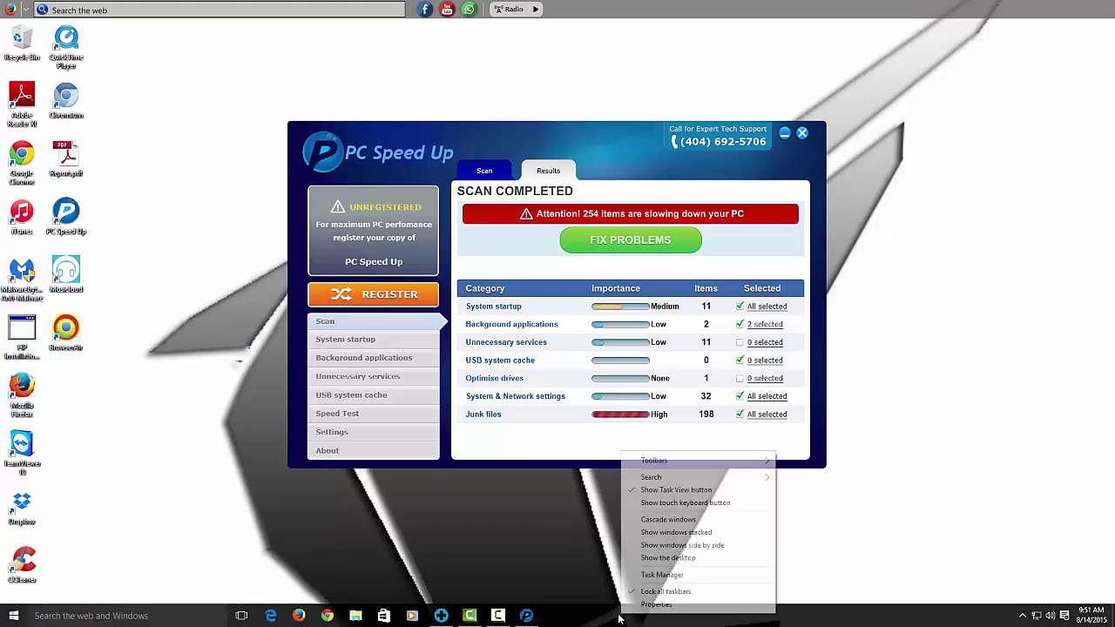
click(645, 575)
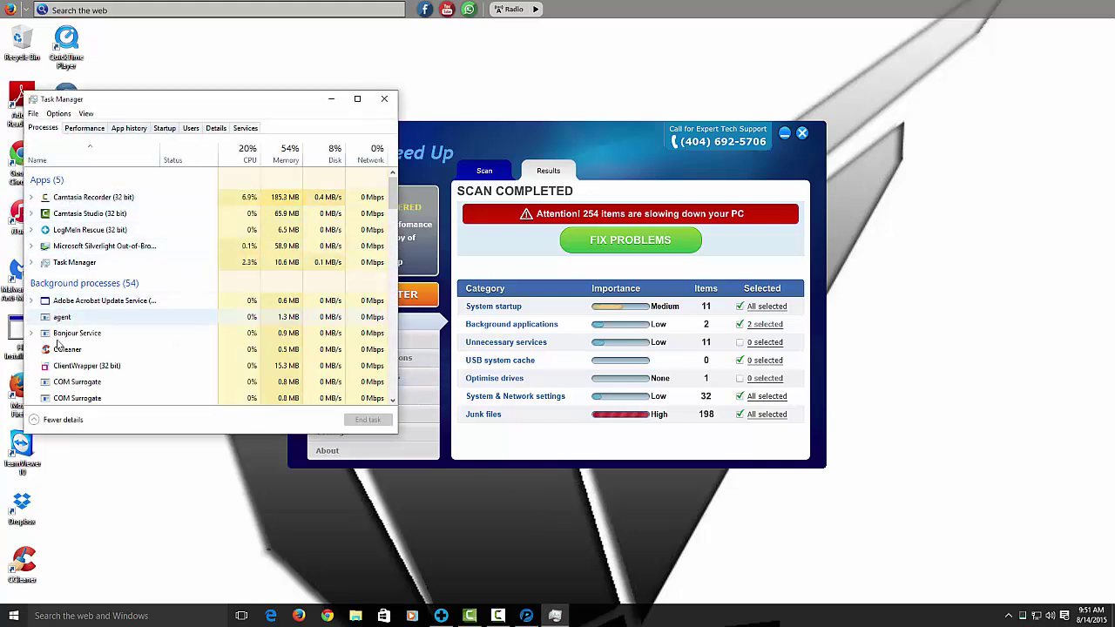
Step: End the PC Speed Up Notifier and PC Speed Up Service background processes
click(62, 367)
scroll(62, 368, down, 1)
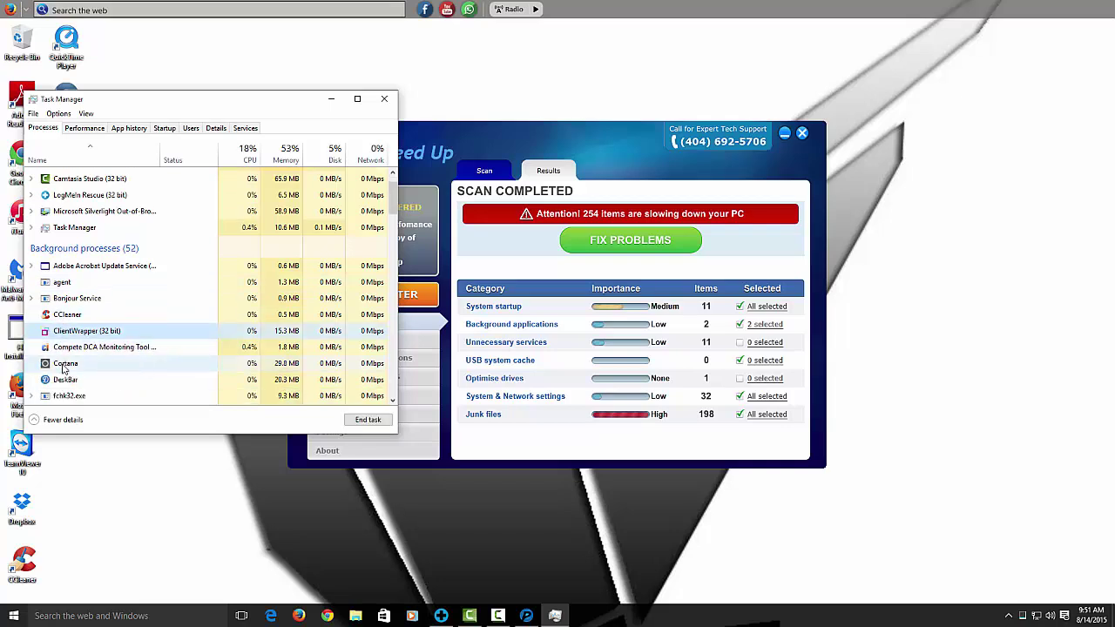
scroll(65, 368, down, 1)
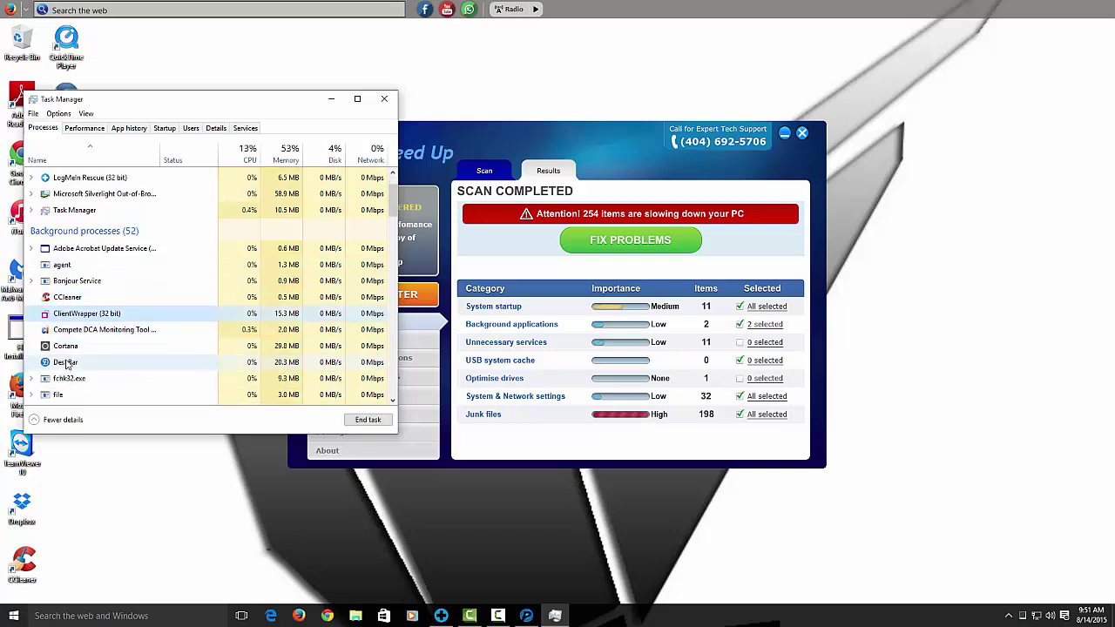
scroll(65, 364, down, 4)
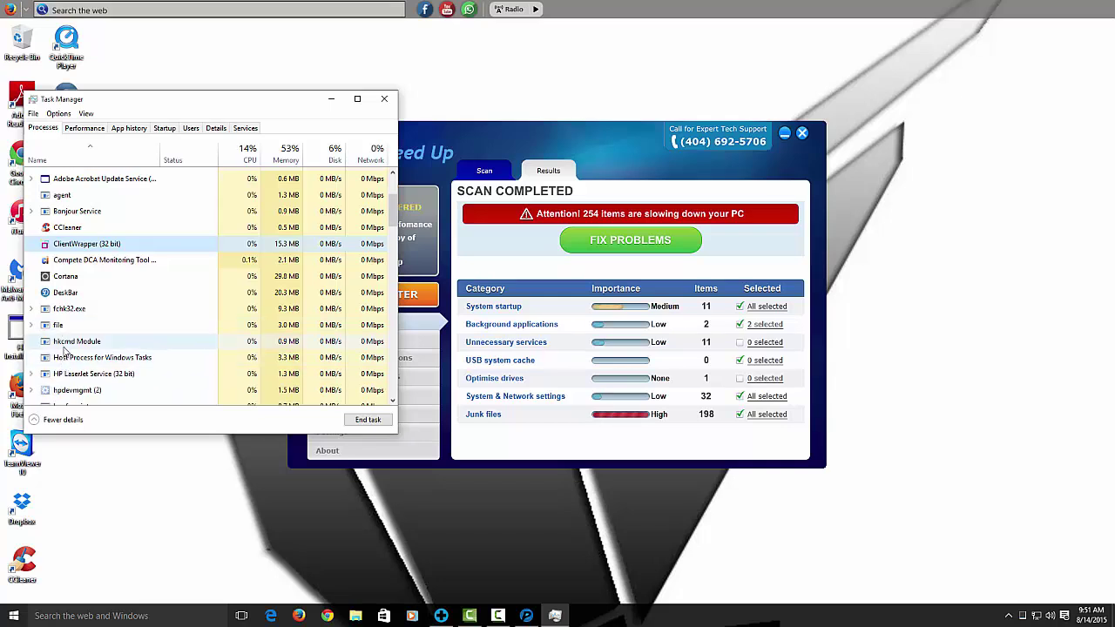
scroll(66, 335, down, 10)
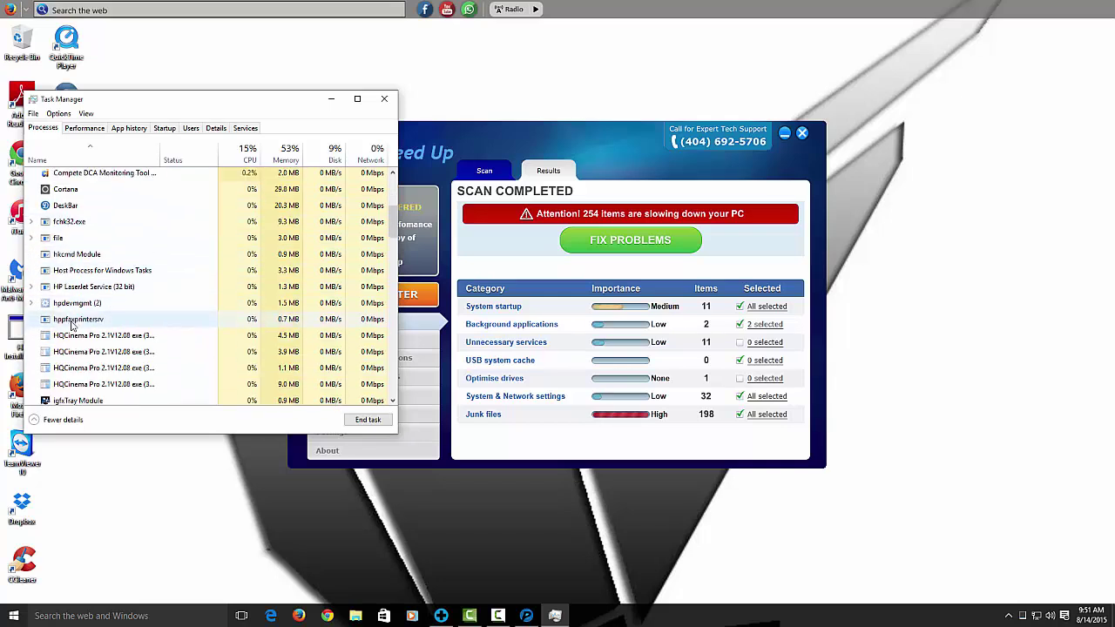
scroll(70, 327, down, 14)
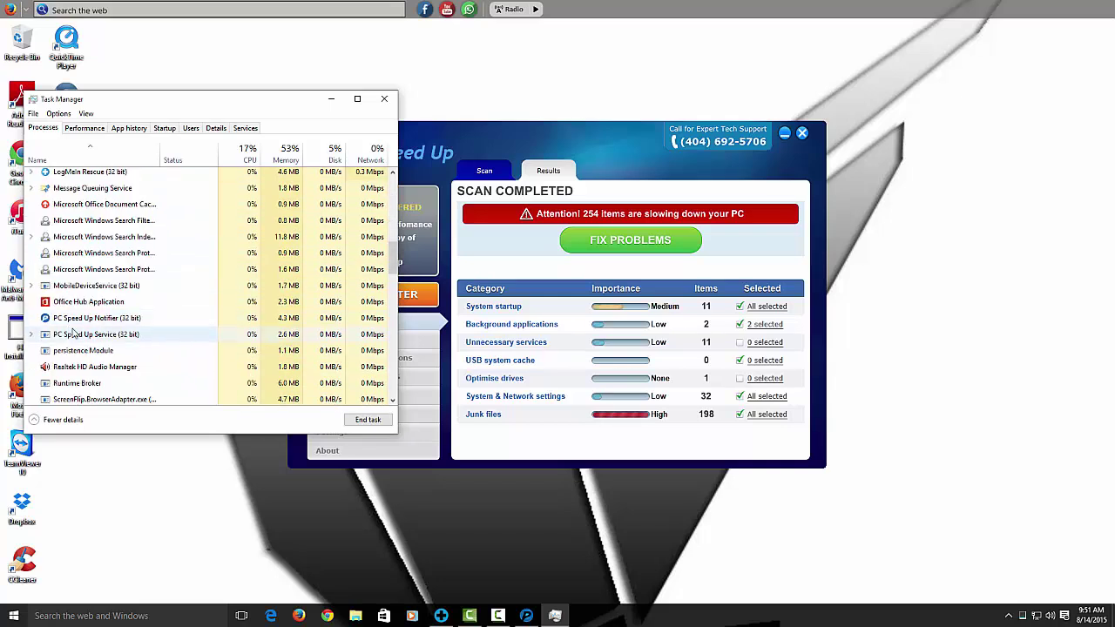
click(83, 231)
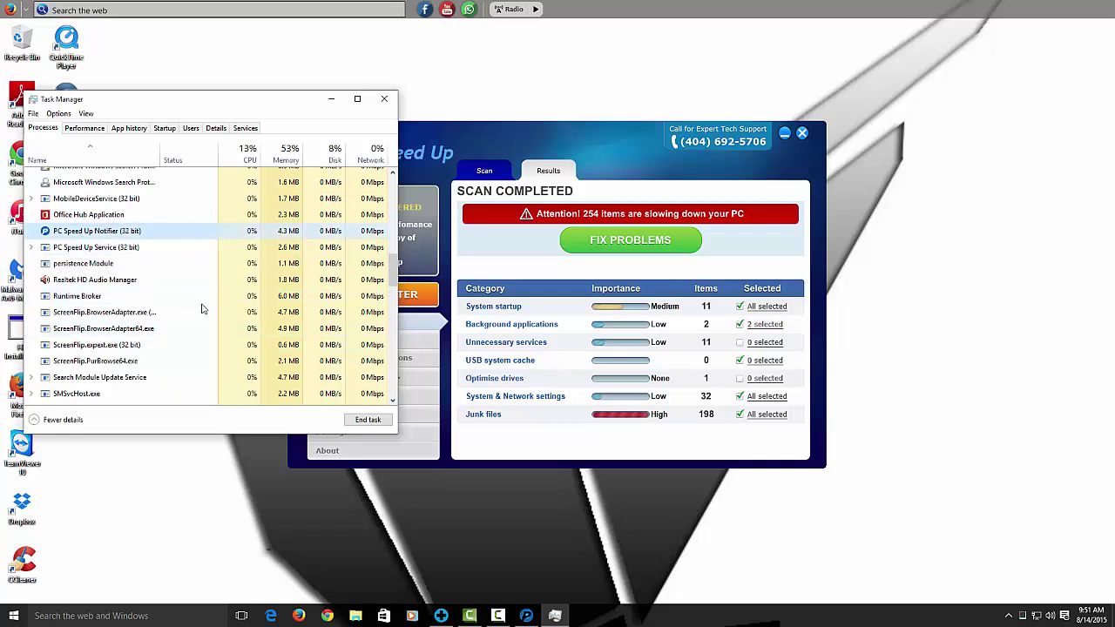
click(367, 419)
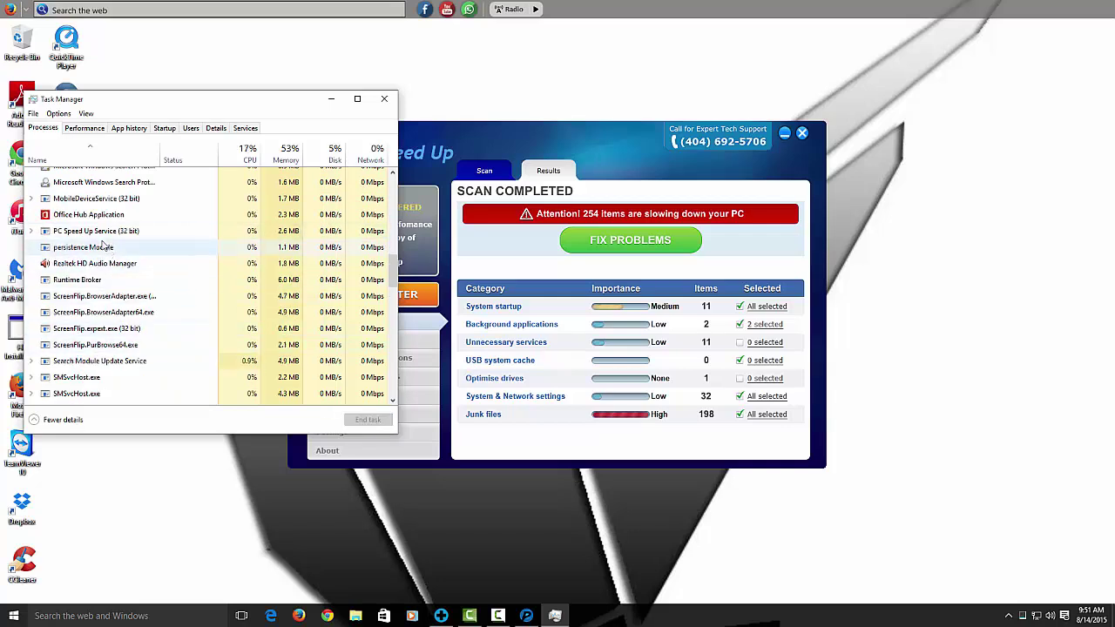
click(367, 420)
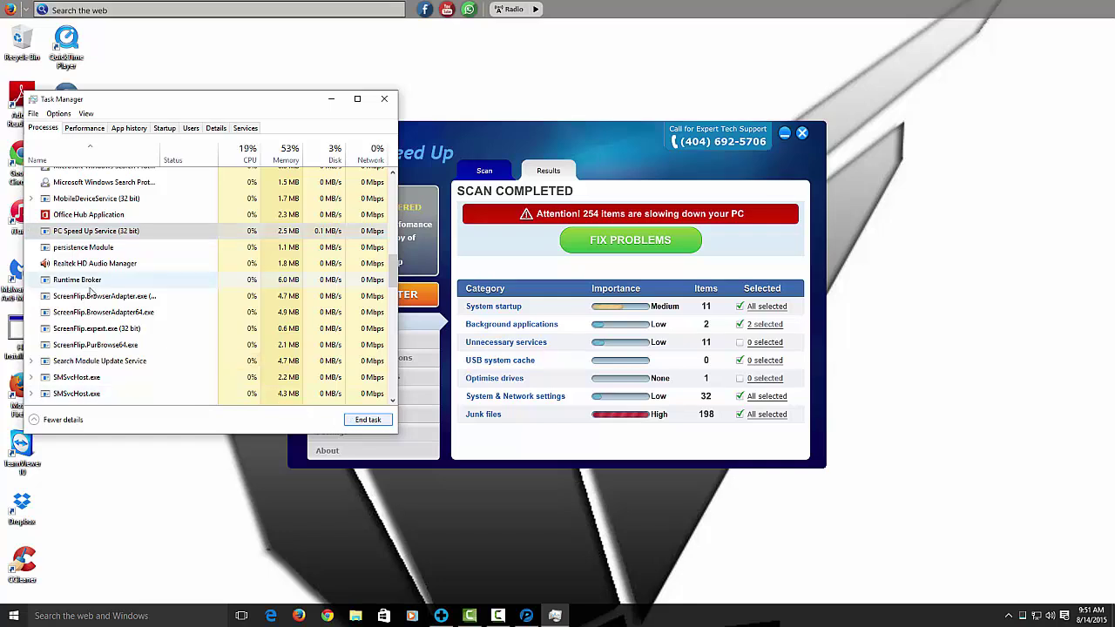
Step: Check the remaining background and Windows processes for unwanted entries and close Task Manager
scroll(90, 296, down, 2)
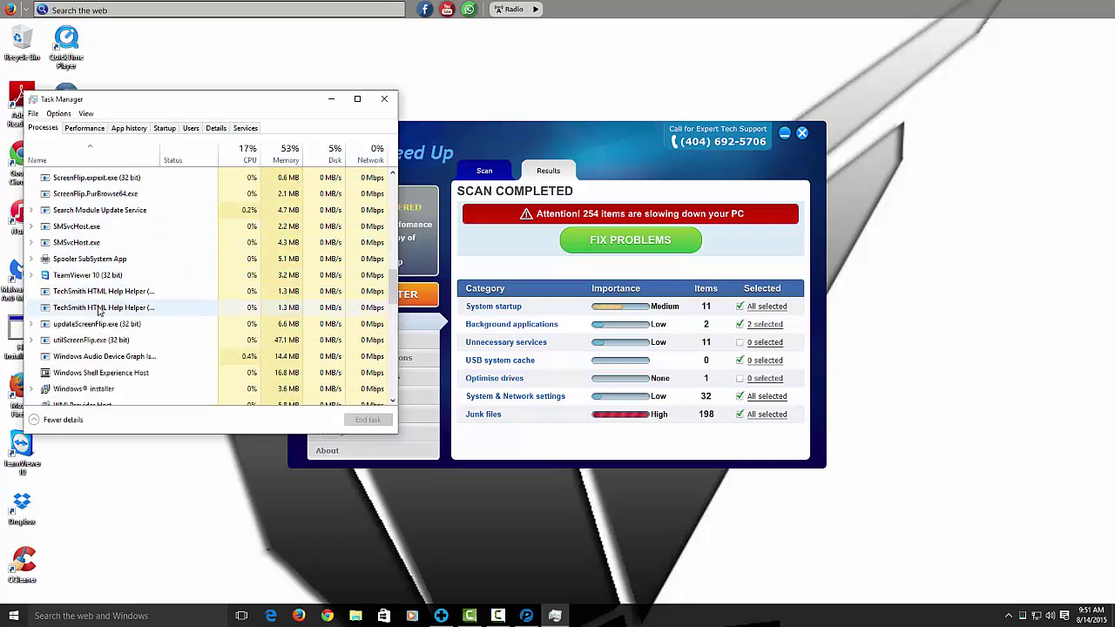
scroll(101, 312, down, 6)
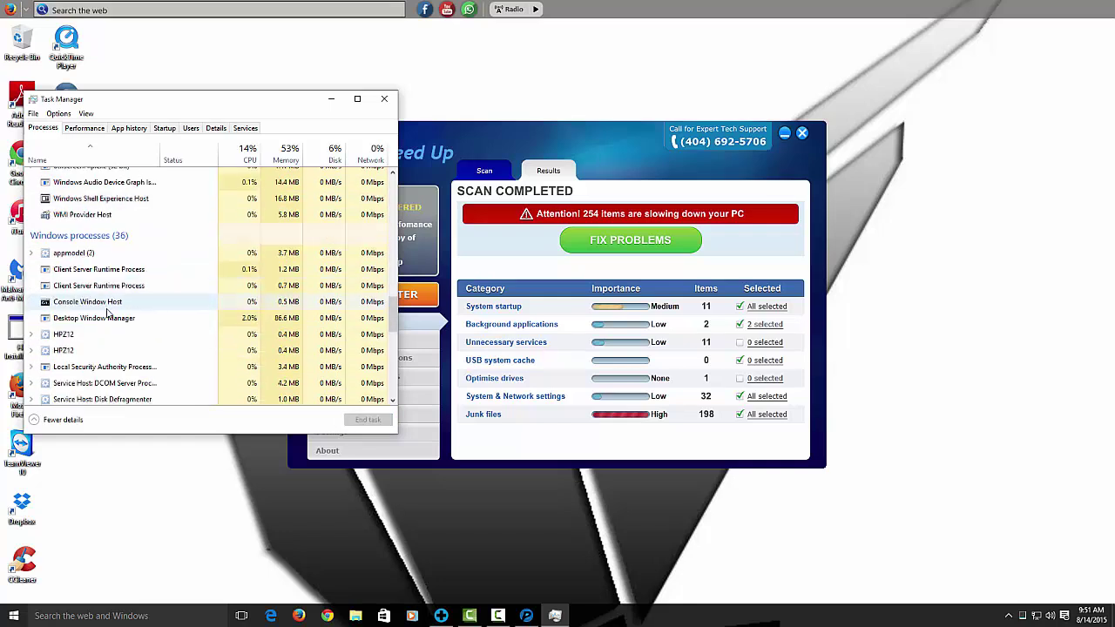
click(384, 99)
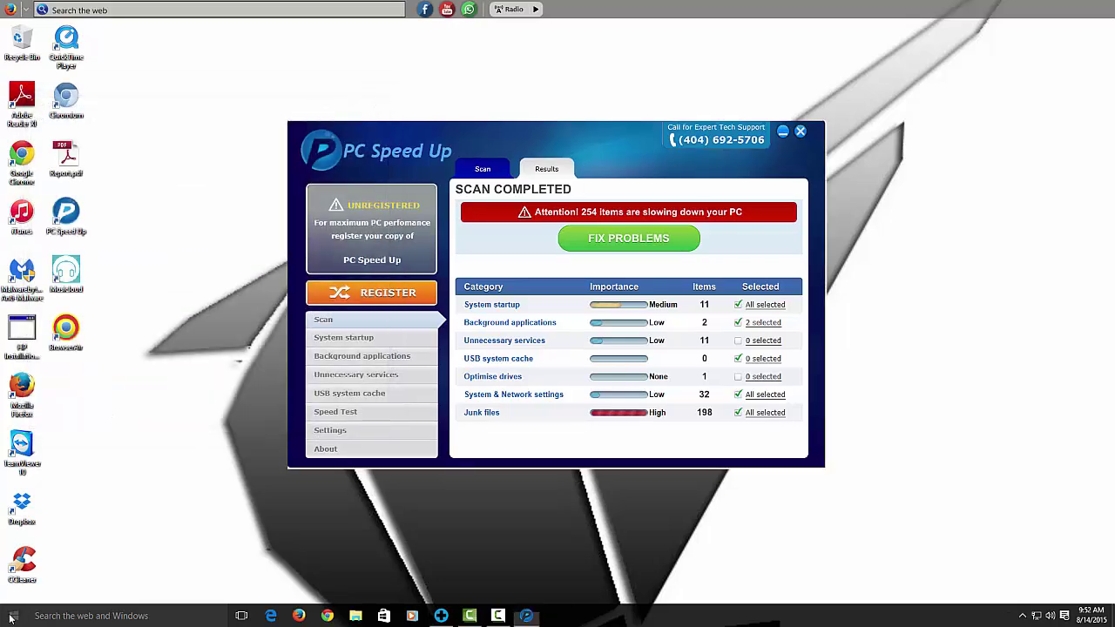
Step: Search Windows for "control" and open the Control Panel
click(13, 615)
click(57, 615)
text(control)
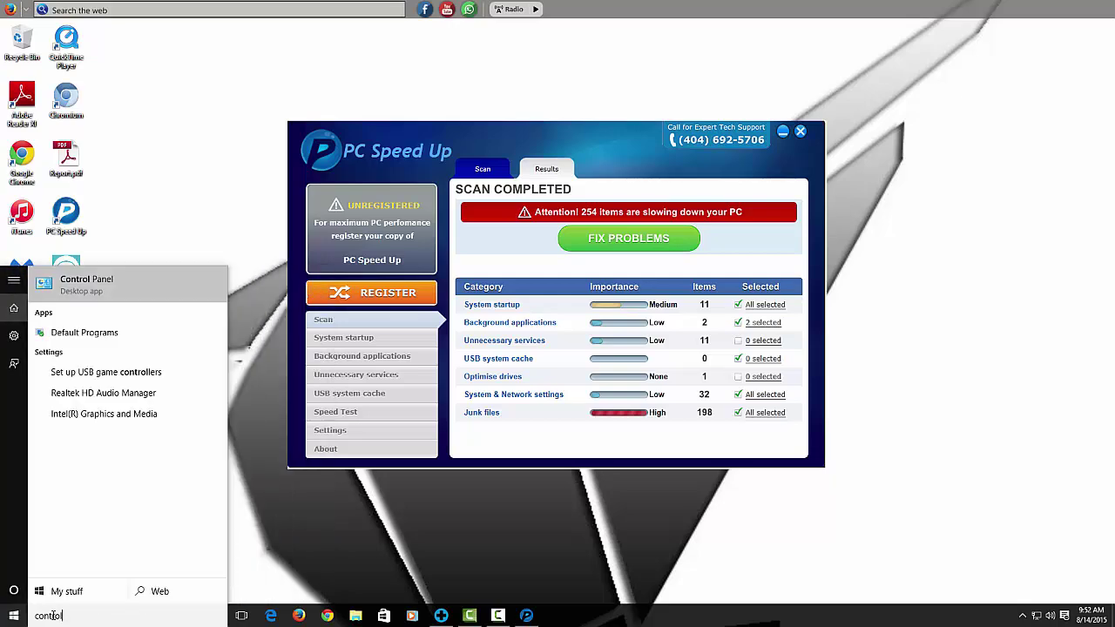
click(77, 287)
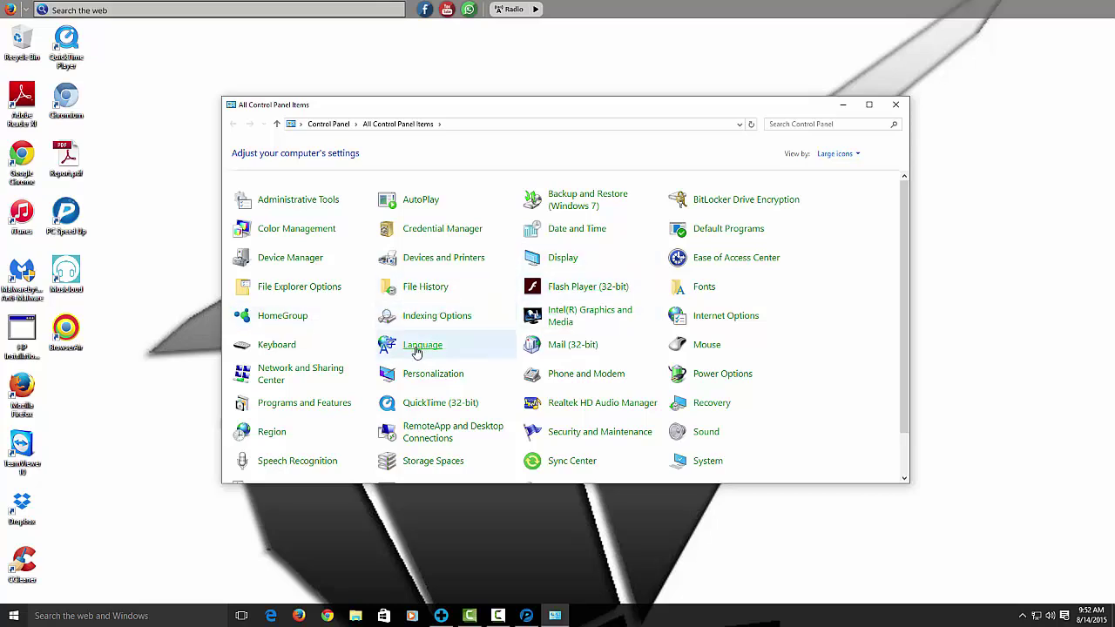
Step: Turn off the LAN proxy server in Internet Options, save the settings and close the Control Panel
click(708, 324)
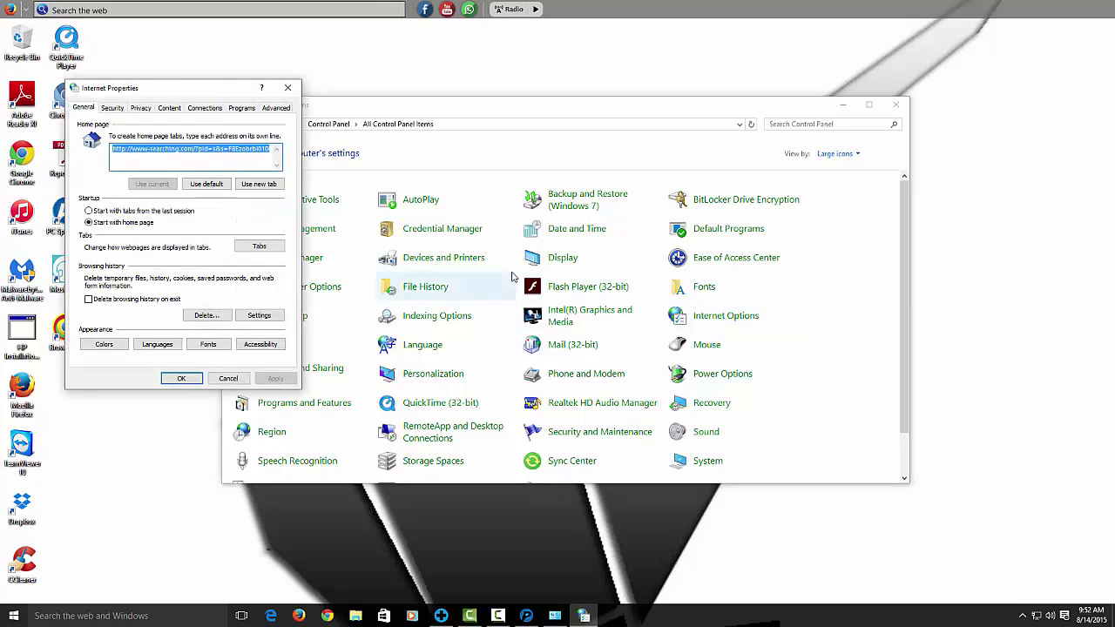
click(206, 109)
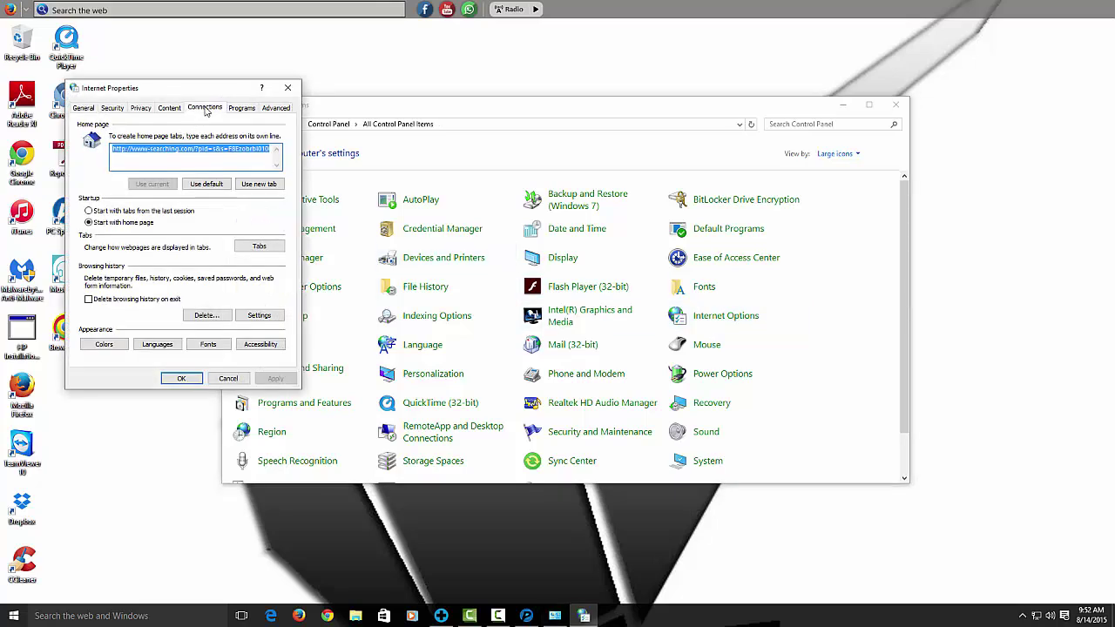
click(257, 313)
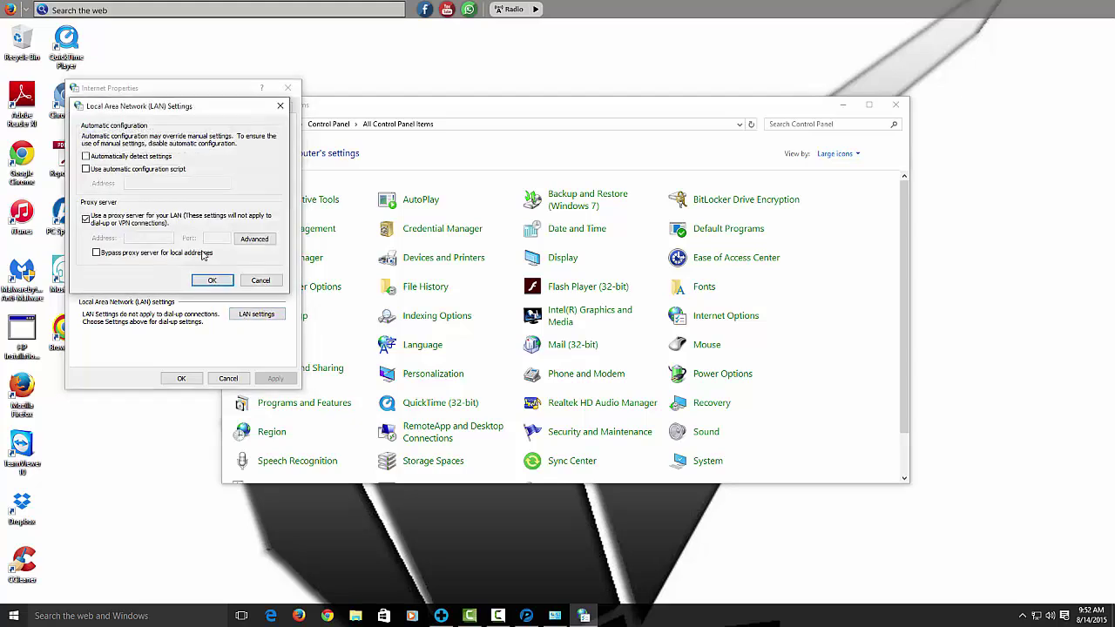
click(86, 221)
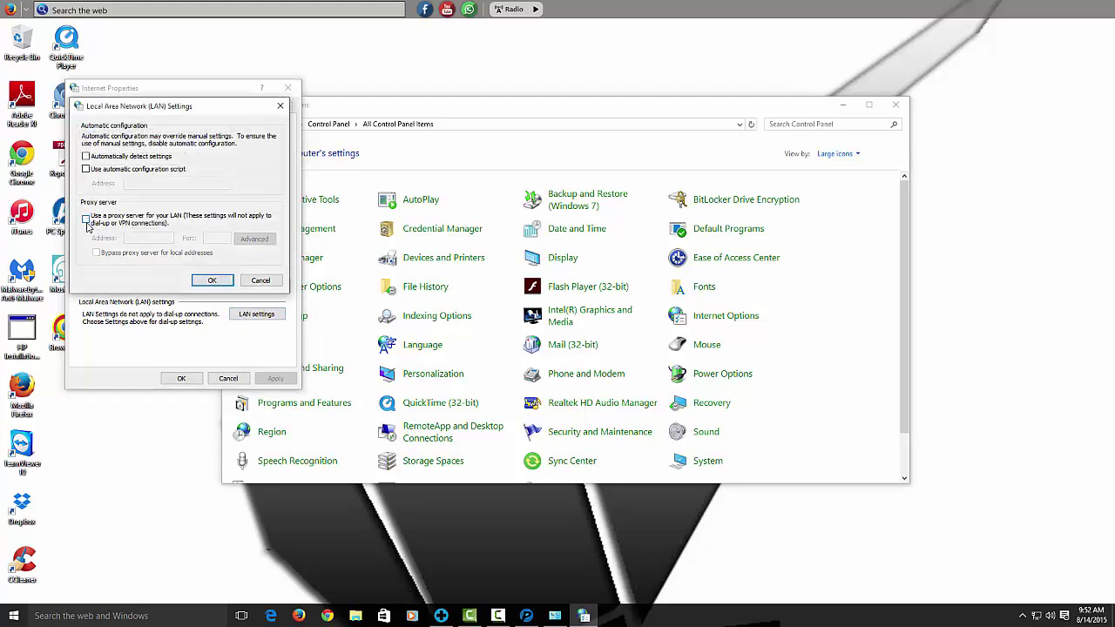
click(209, 280)
click(180, 376)
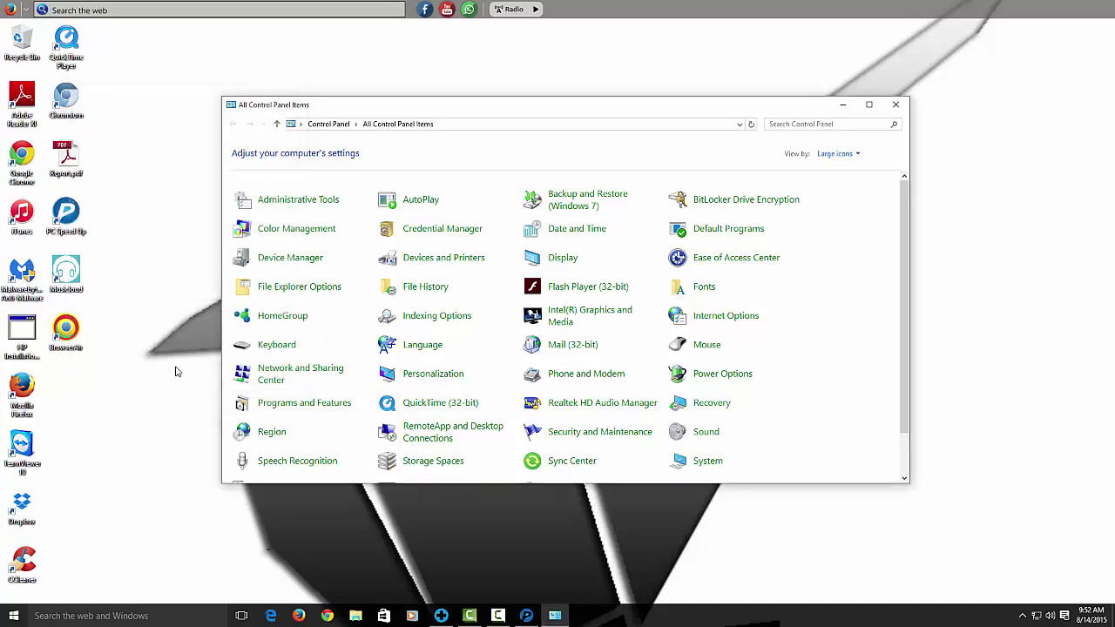
click(897, 105)
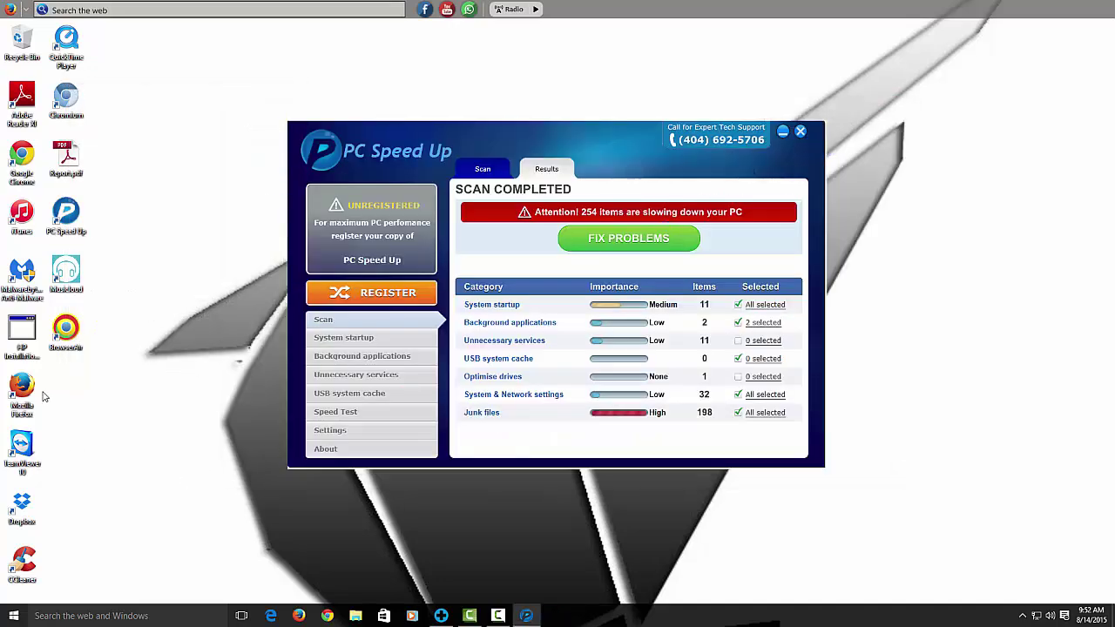
Step: Switch to Firefox, close the Consumer Input tab and go to filehippo.com
click(299, 615)
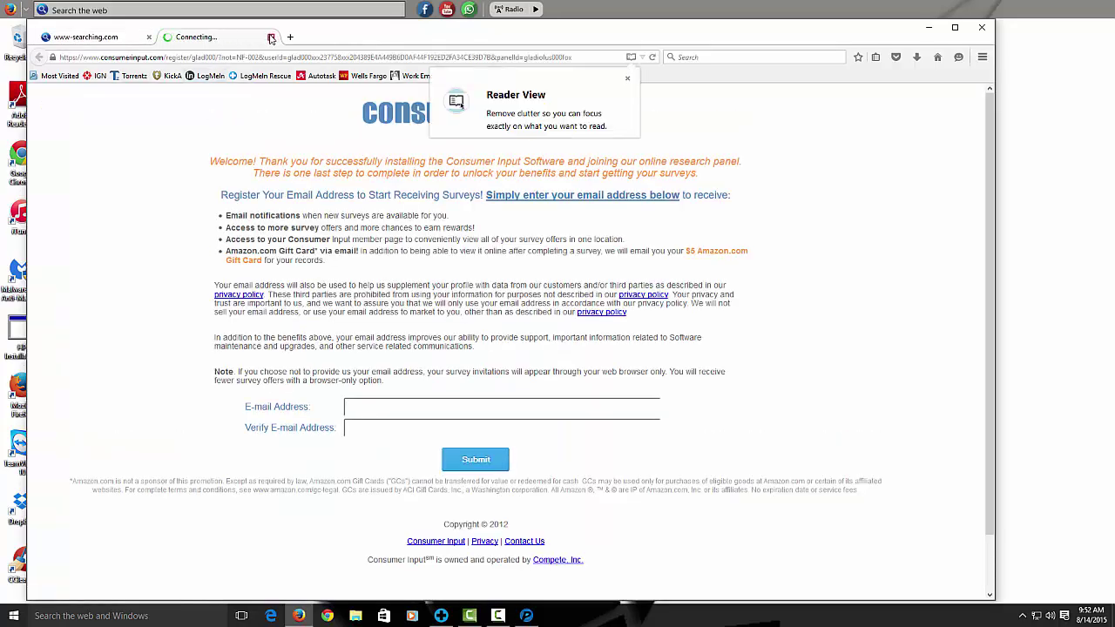
click(271, 37)
click(231, 57)
text(filehippo.com)
key(Return)
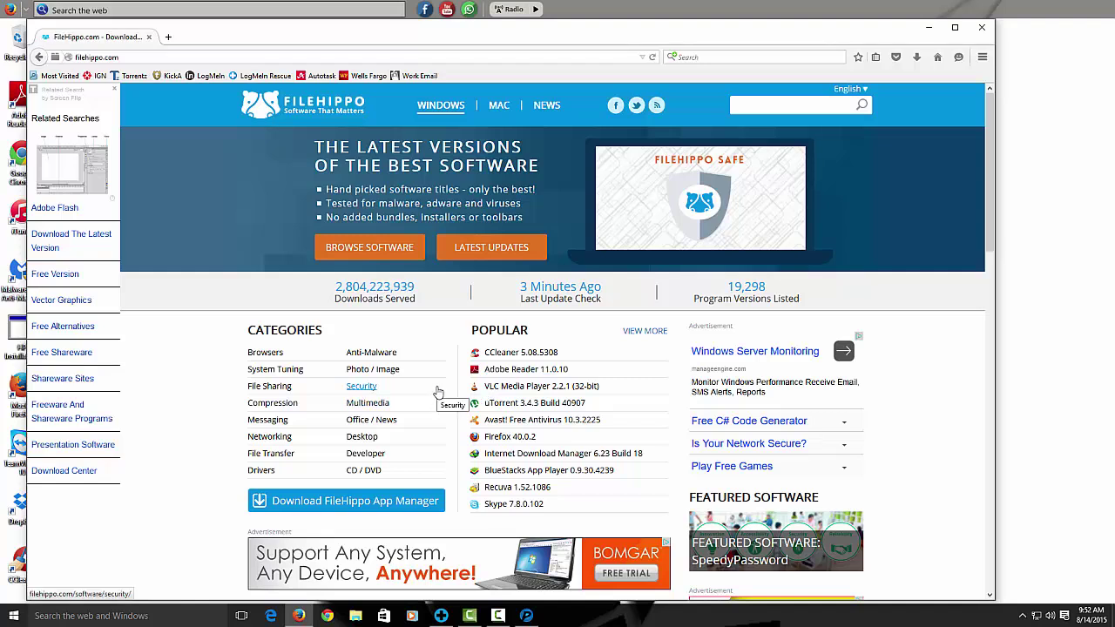
Step: Open the CCleaner 5.08.5308 download page and close the Reimage Repair pop-up tab, confirming leaving that page
click(505, 357)
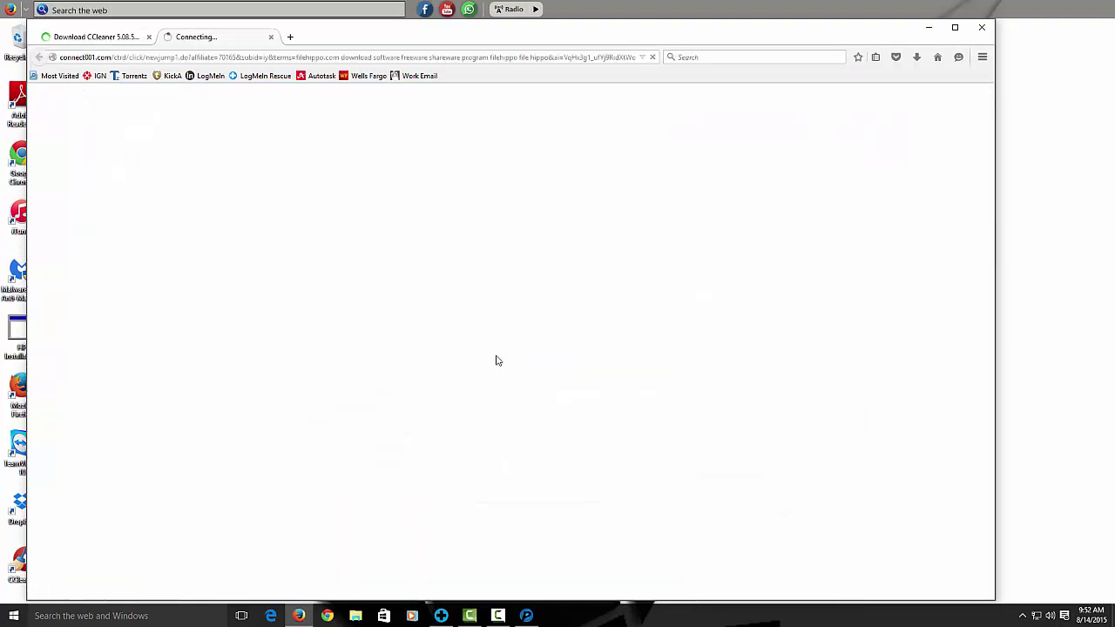
click(271, 36)
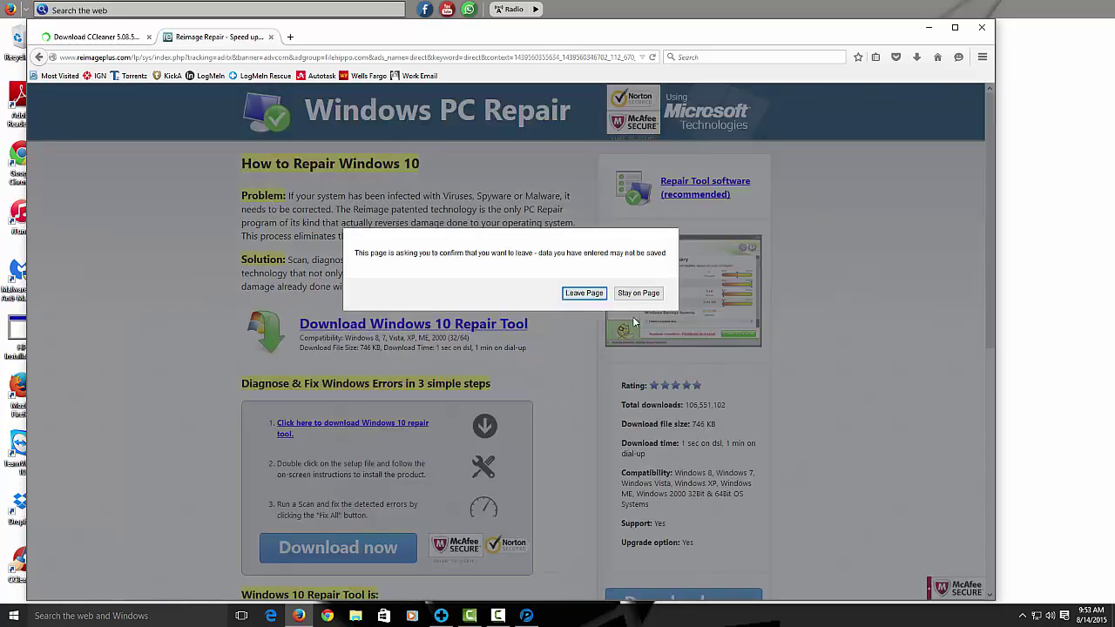
click(584, 293)
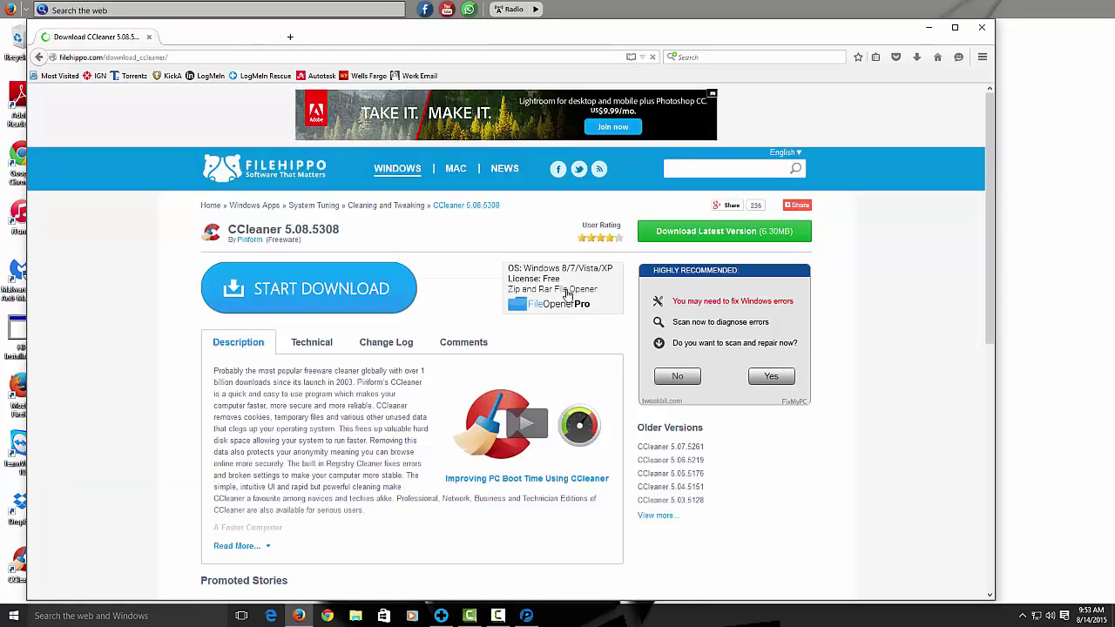
Step: Download the latest CCleaner version, save ccsetup508.exe and launch the downloaded installer
click(661, 235)
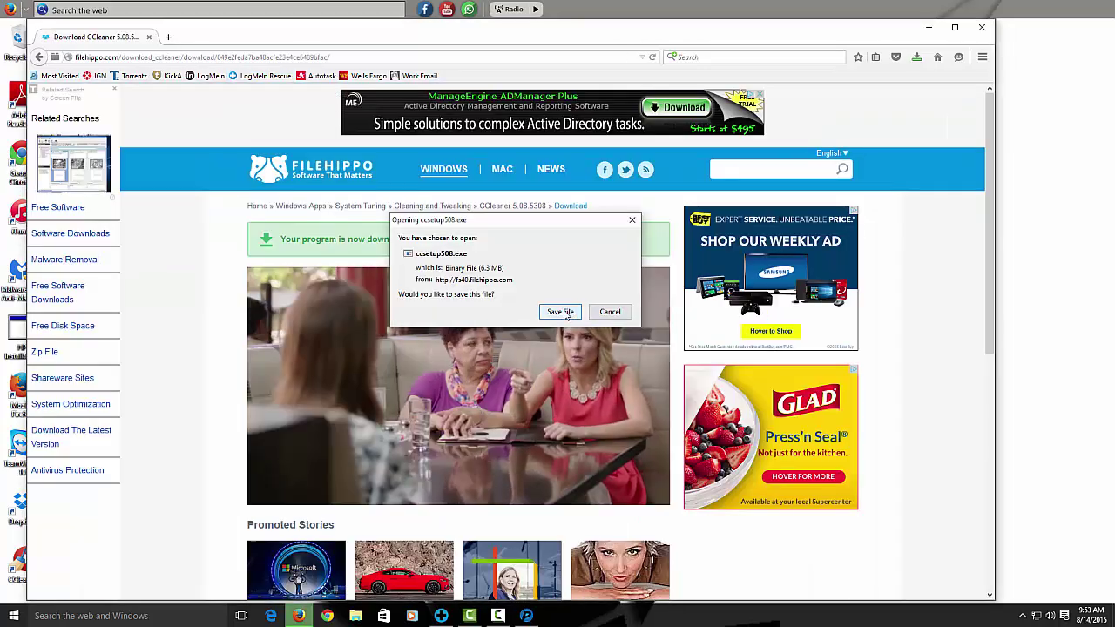
click(560, 312)
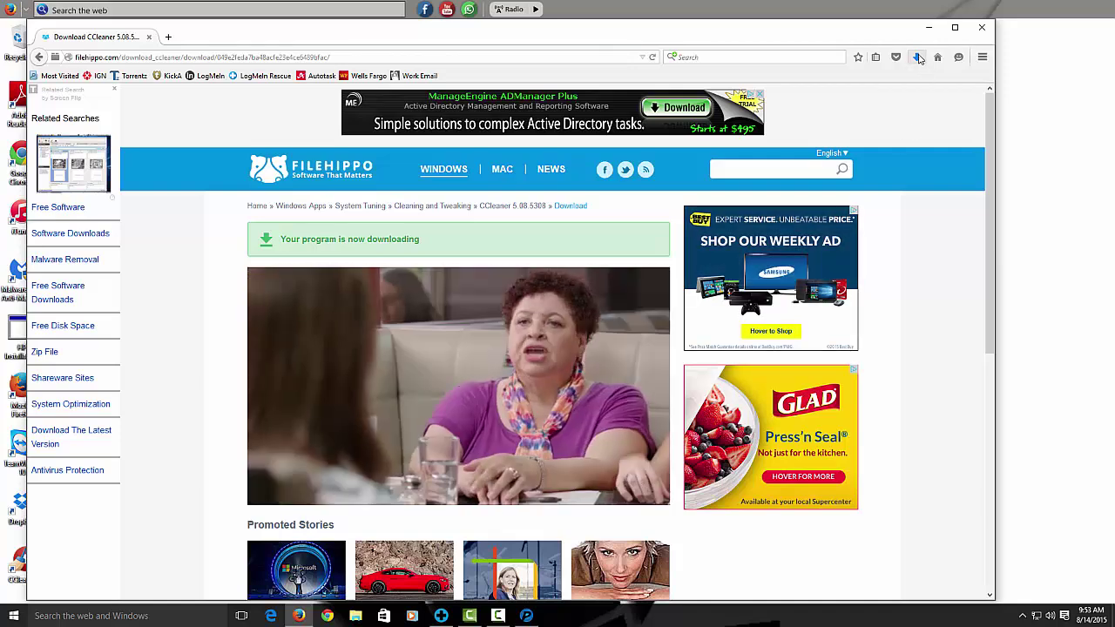
click(917, 58)
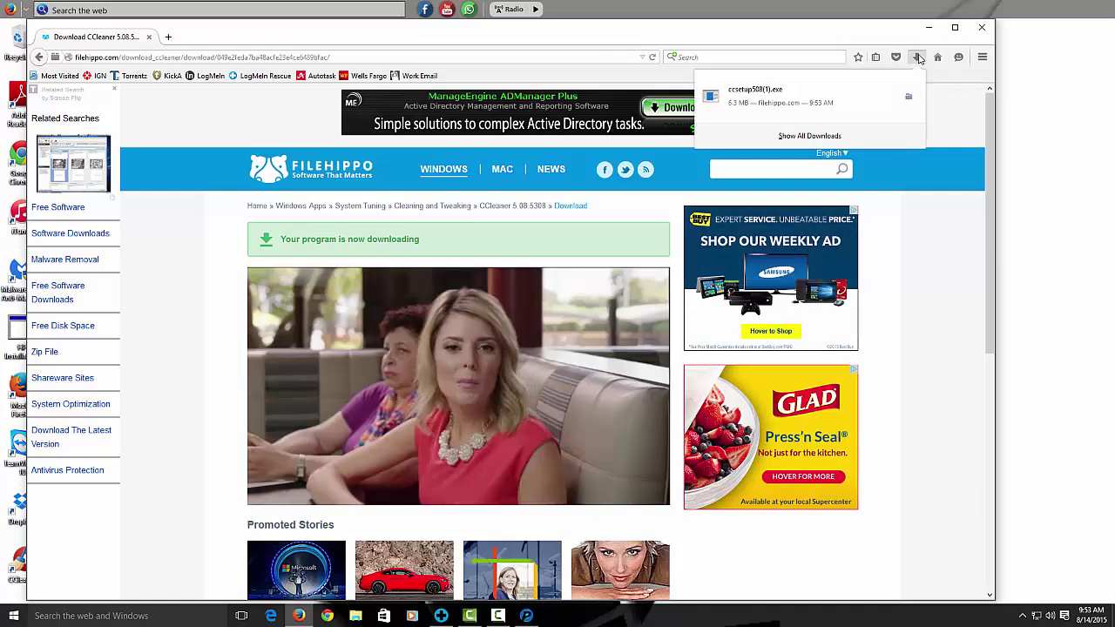
click(786, 110)
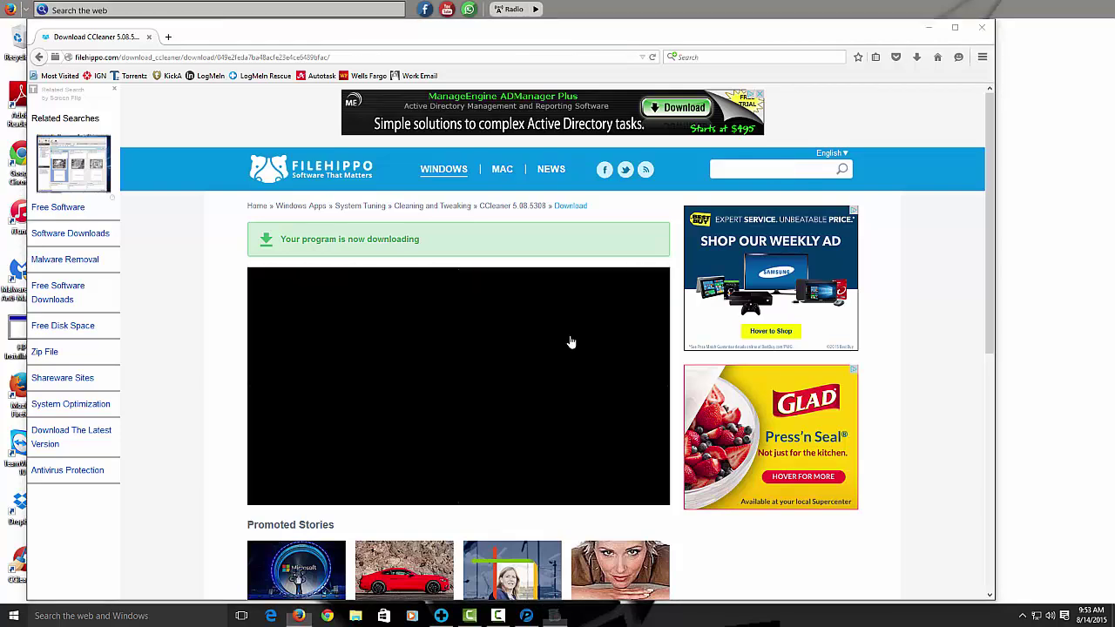
Step: Install CCleaner v5.08 with the default install options and finish setup with Run CCleaner enabled and the release notes unticked
click(675, 411)
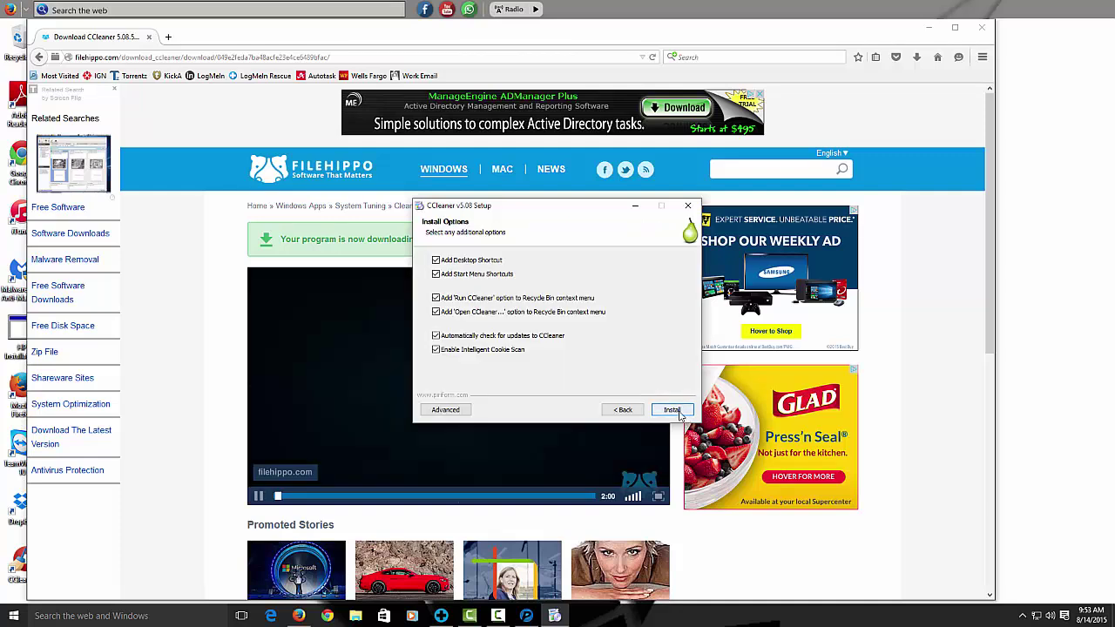
click(673, 410)
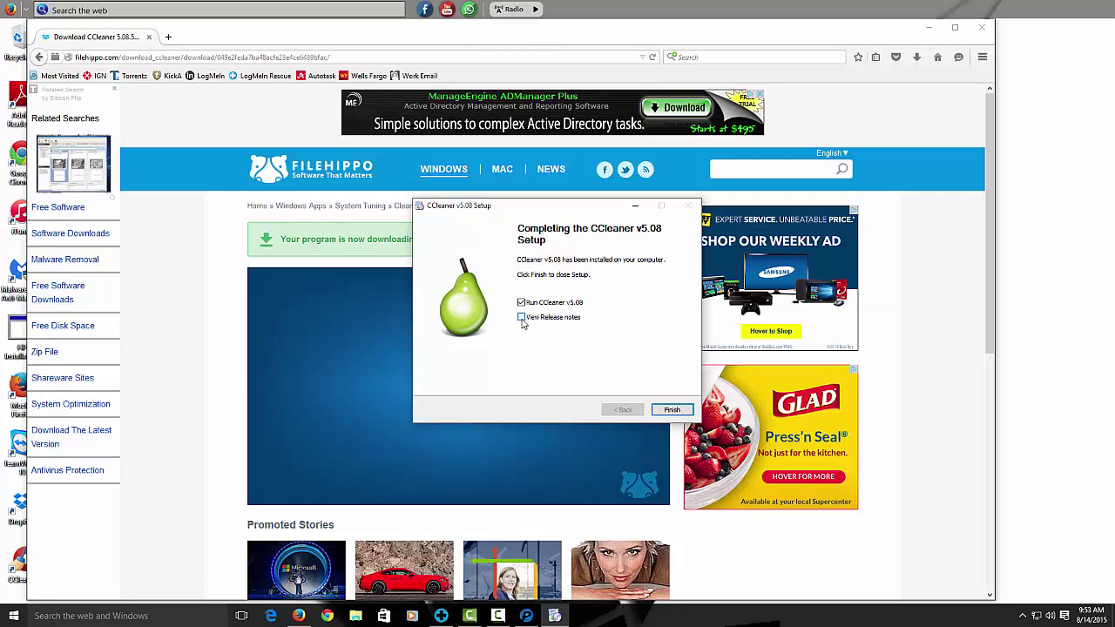
click(672, 409)
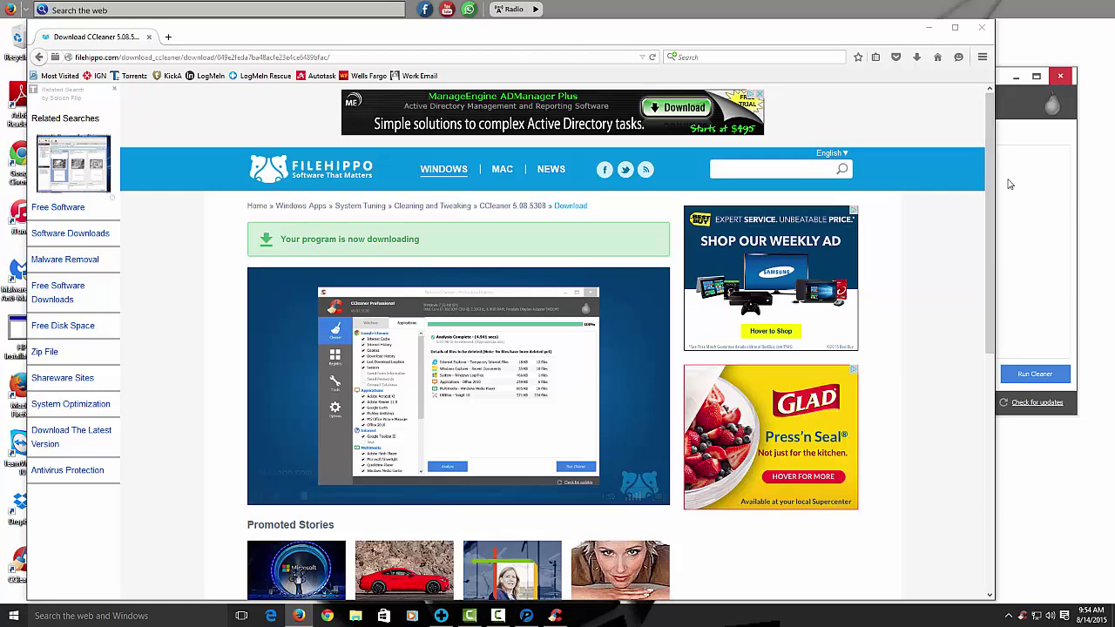
Step: Bring the CCleaner window forward and run the cleaner with its default selections, confirming the permanent file deletion
click(555, 615)
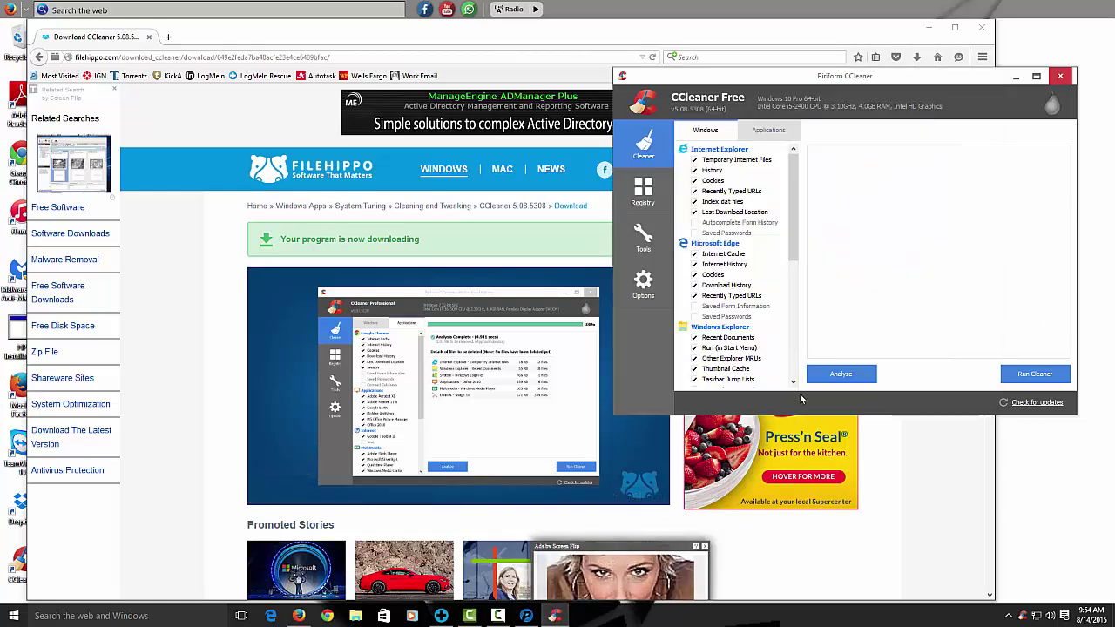
click(1024, 367)
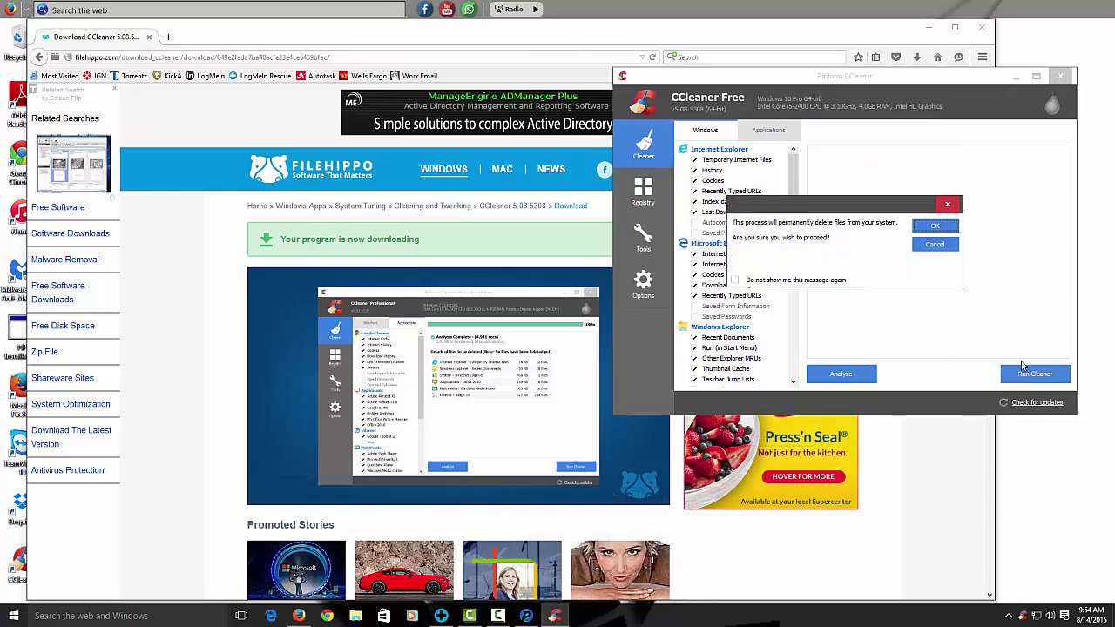
click(934, 226)
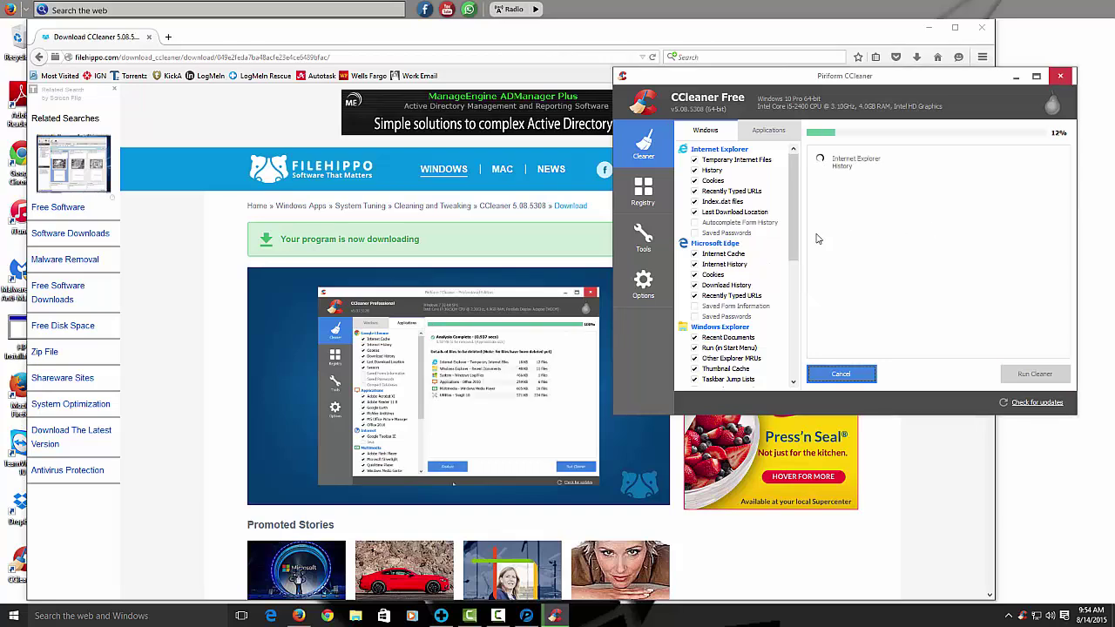
Step: Switch back to Firefox, search FileHippo for "mal" and open the Malwarebytes Anti-Malware 2.1.8 page
click(229, 211)
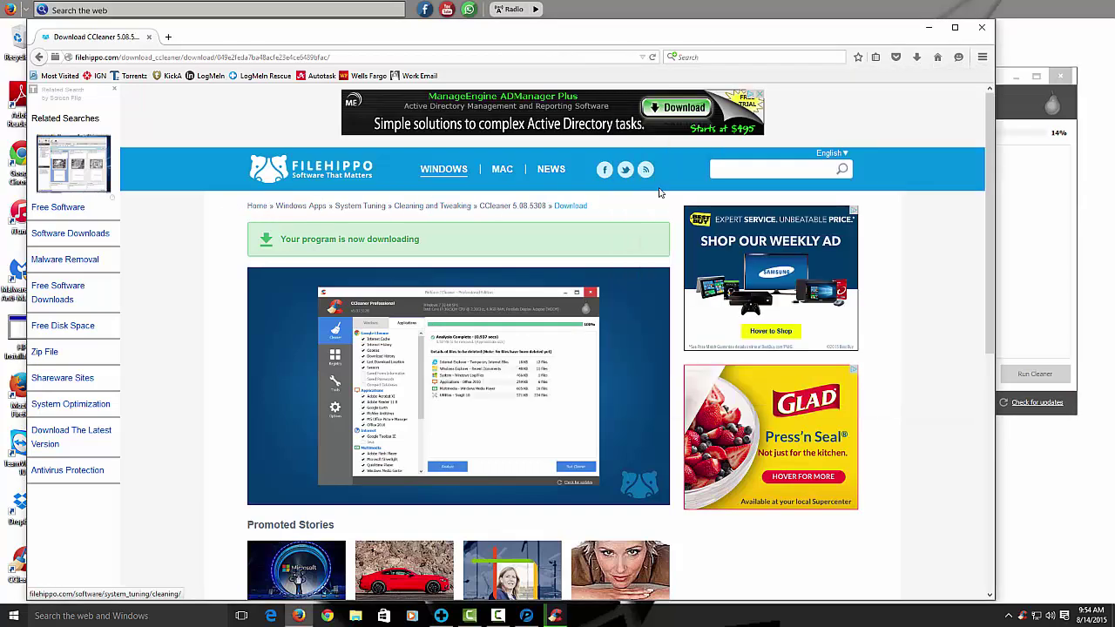
click(783, 167)
text(mal)
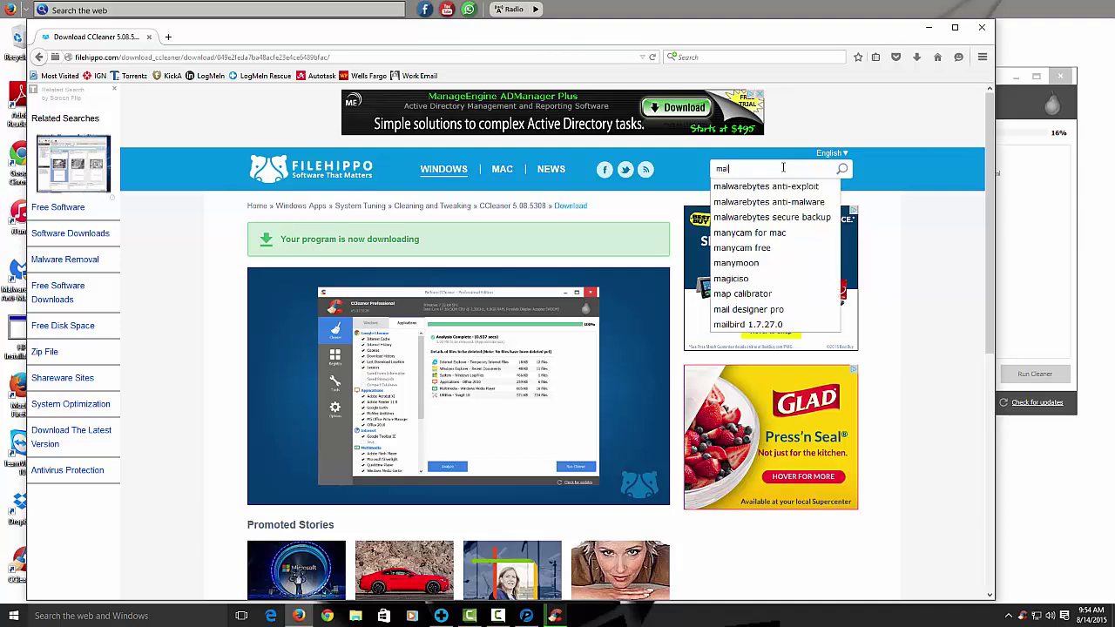
key(Return)
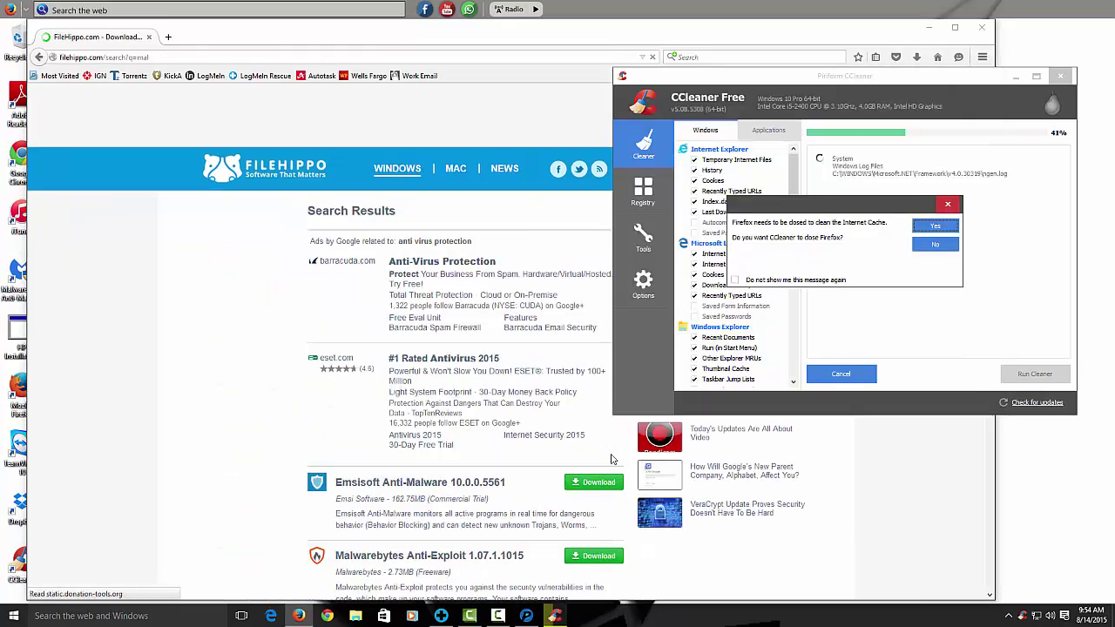
scroll(135, 352, down, 2)
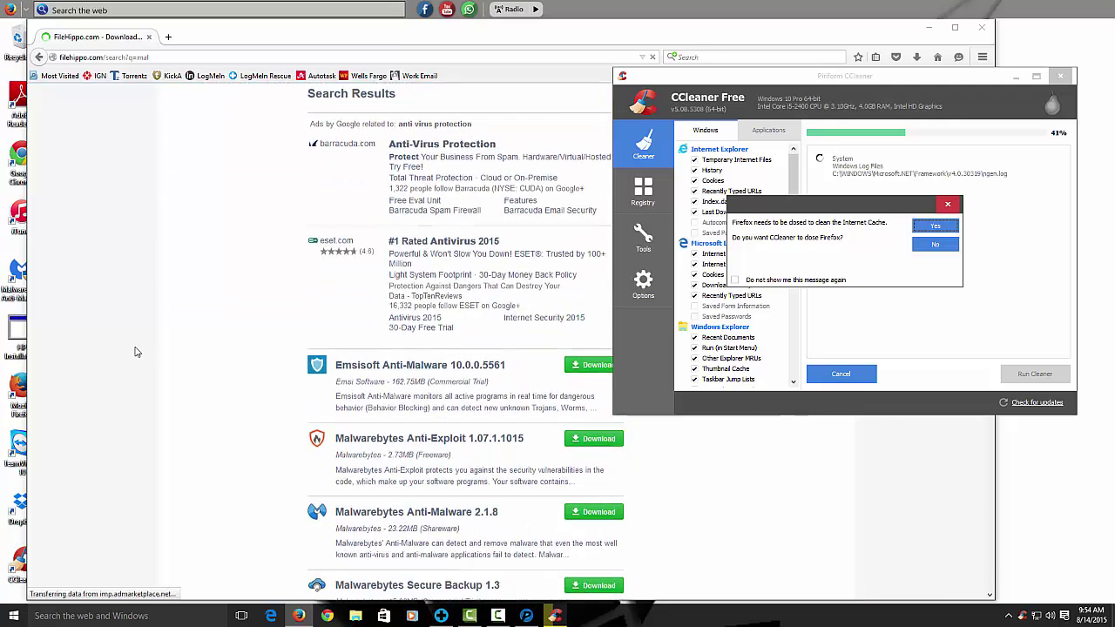
scroll(135, 351, down, 3)
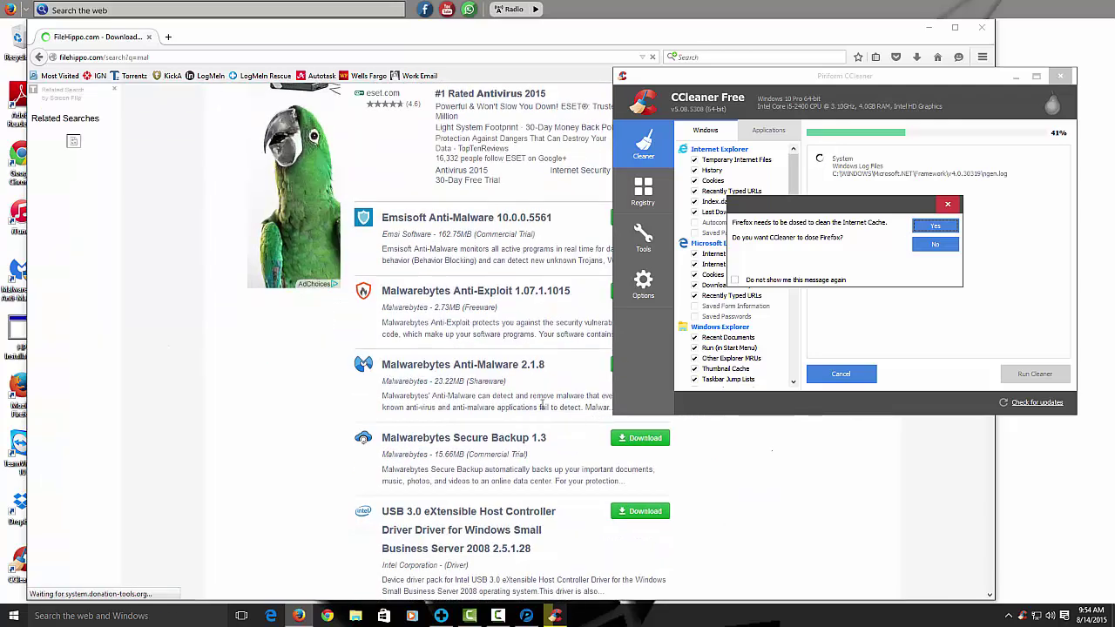
click(563, 412)
click(521, 364)
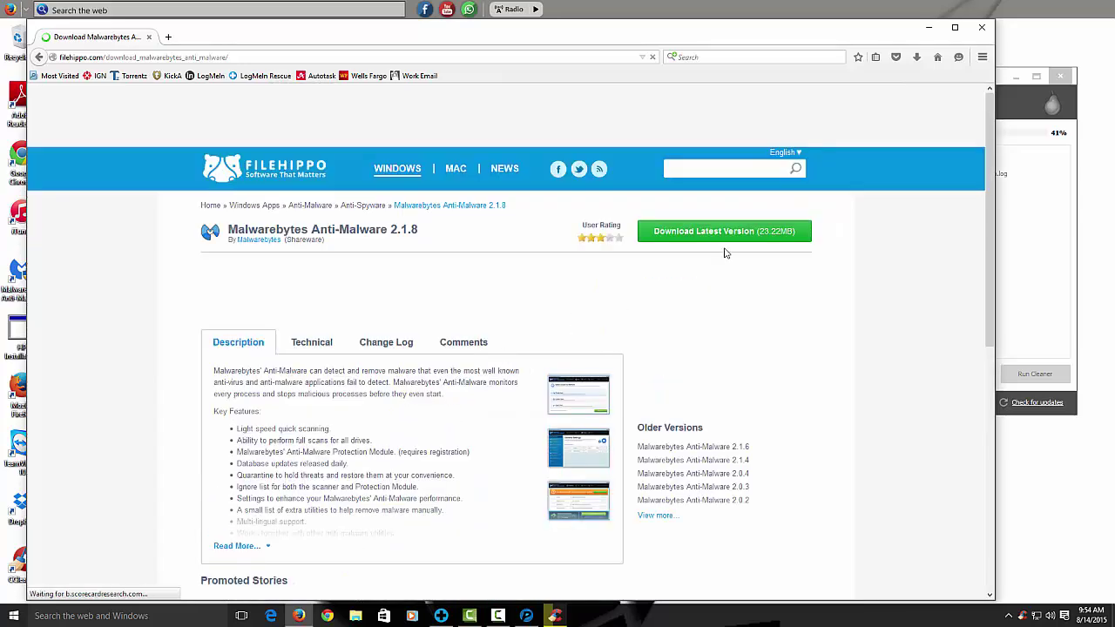
Step: Download the latest Malwarebytes Anti-Malware version and run the downloaded mbam-setup installer with English as setup language
click(723, 234)
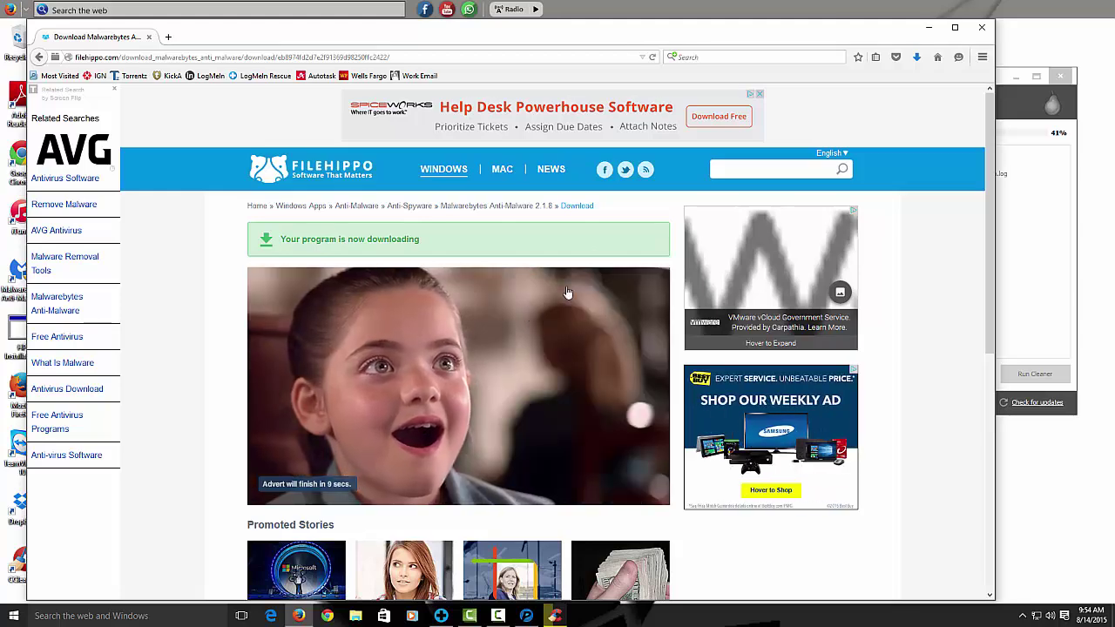
click(916, 57)
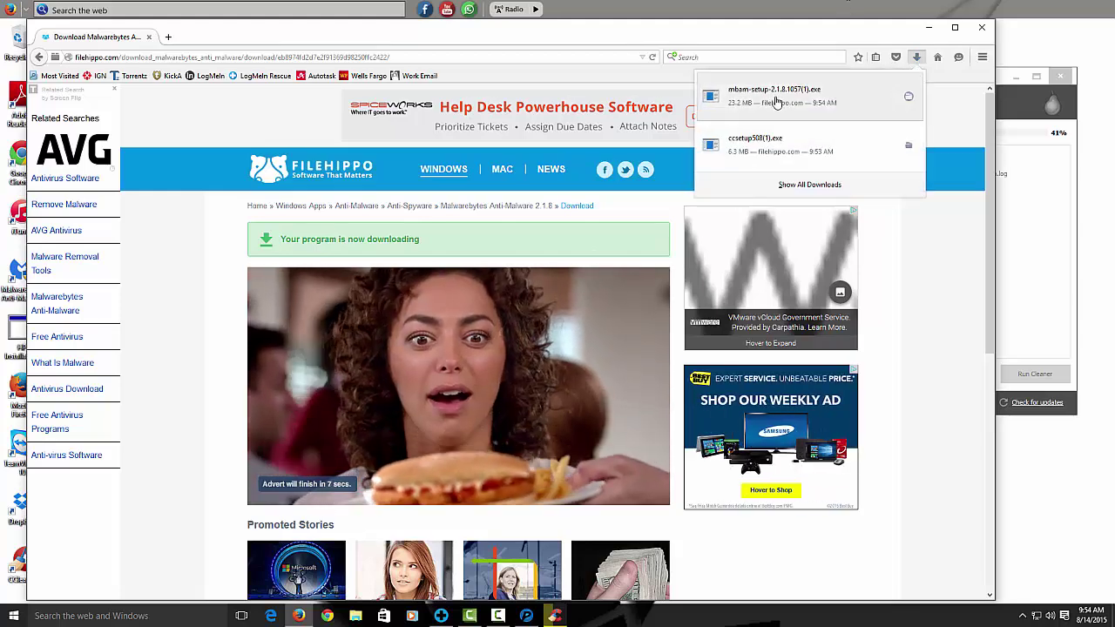
click(774, 102)
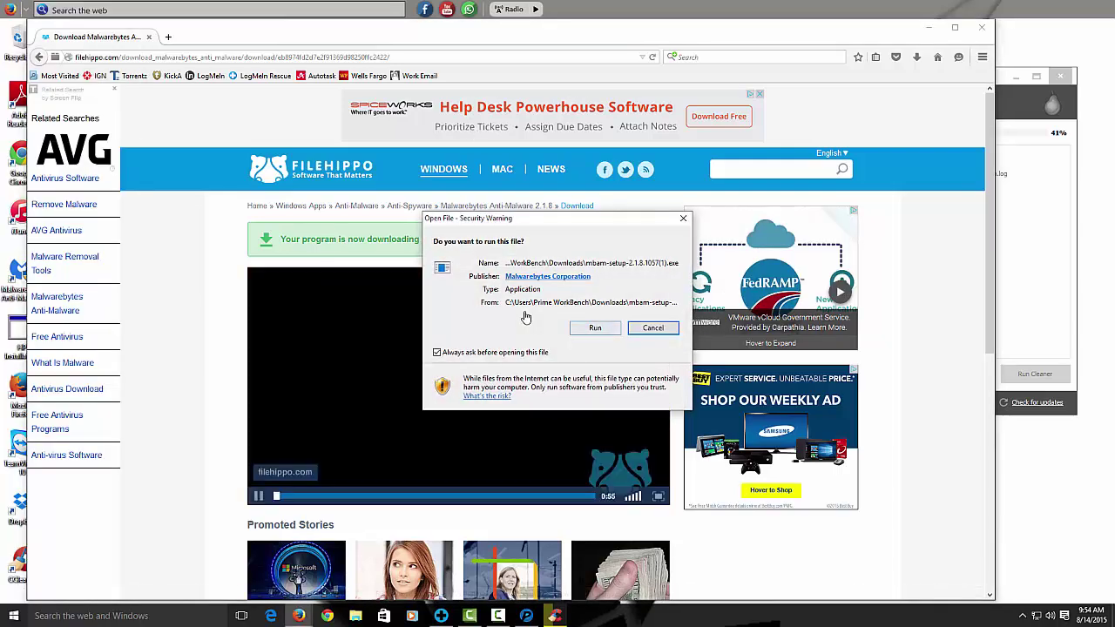
click(595, 327)
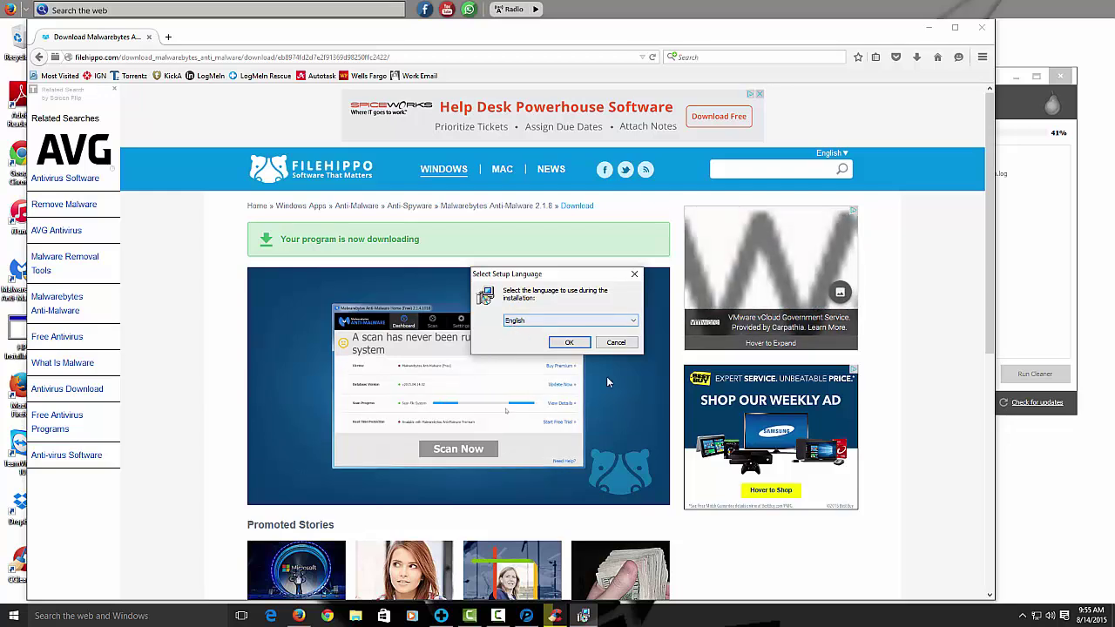
click(564, 342)
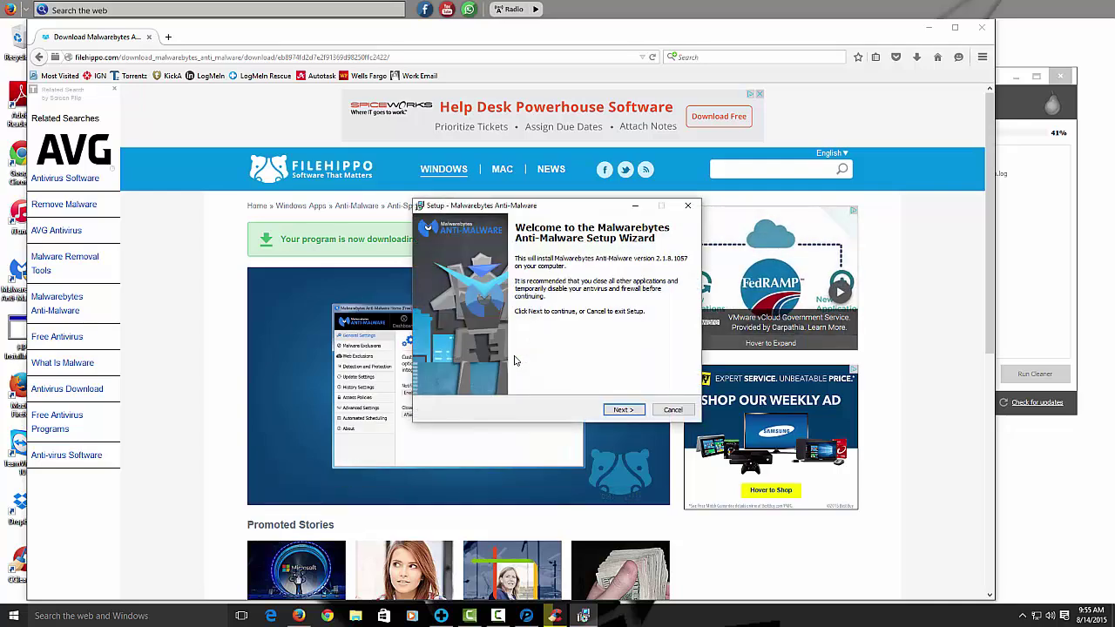
Step: Accept the Malwarebytes license agreement and install the program in the default folder with a desktop icon
click(621, 409)
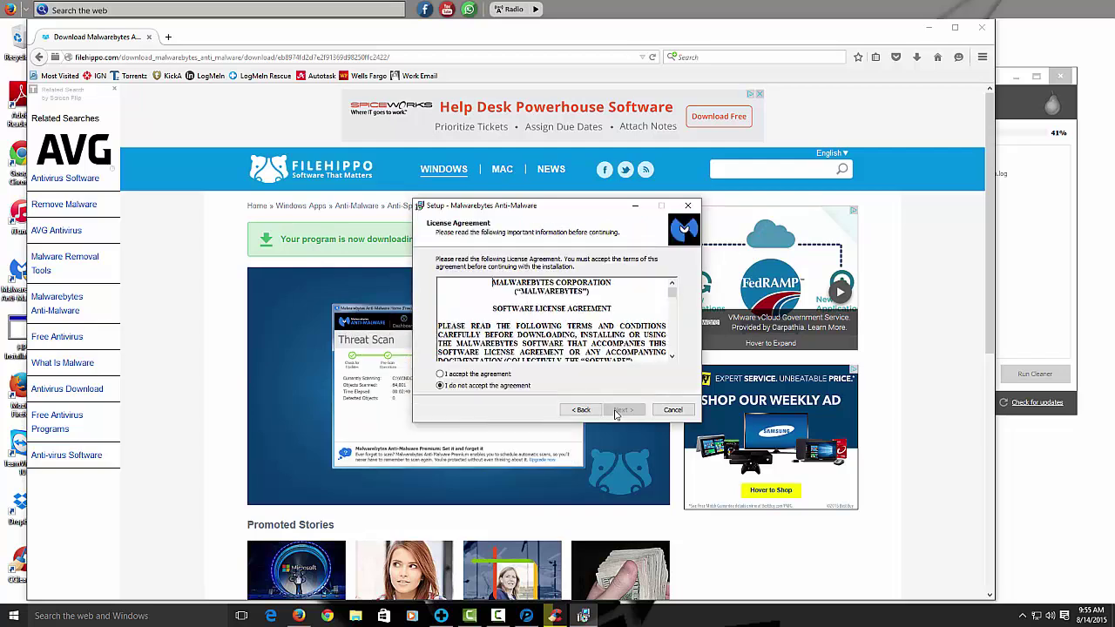
click(504, 377)
click(623, 413)
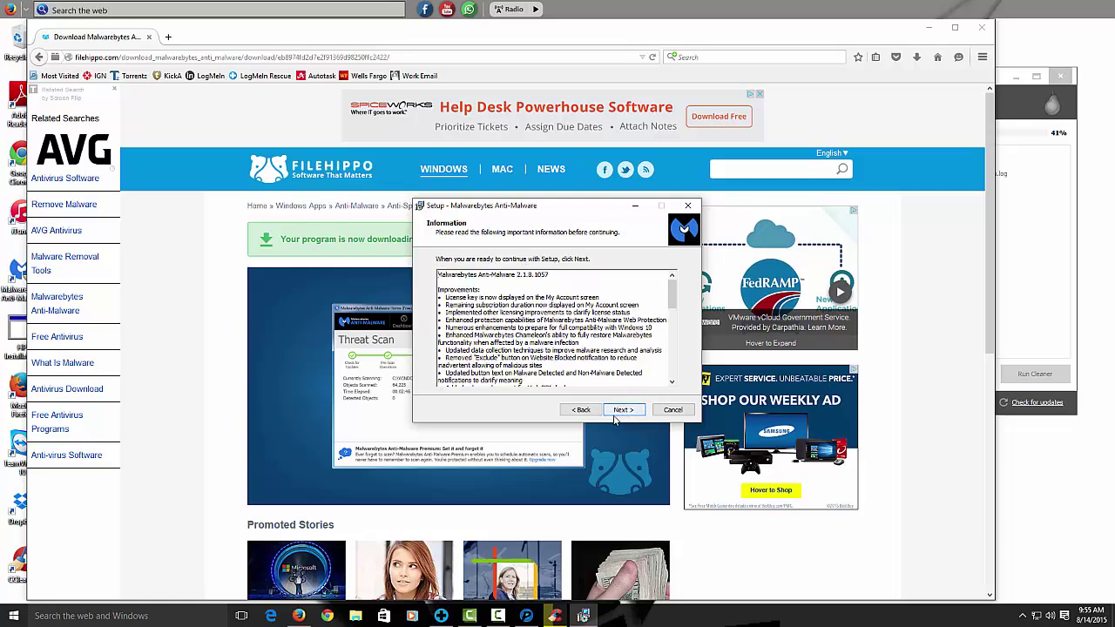
click(623, 413)
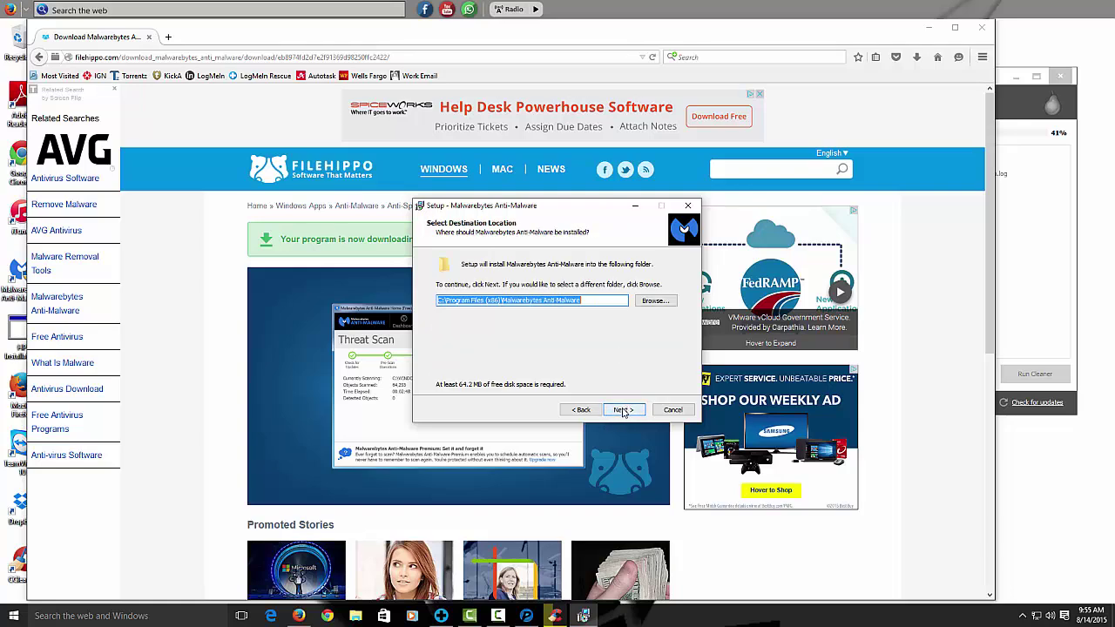
click(624, 410)
click(624, 411)
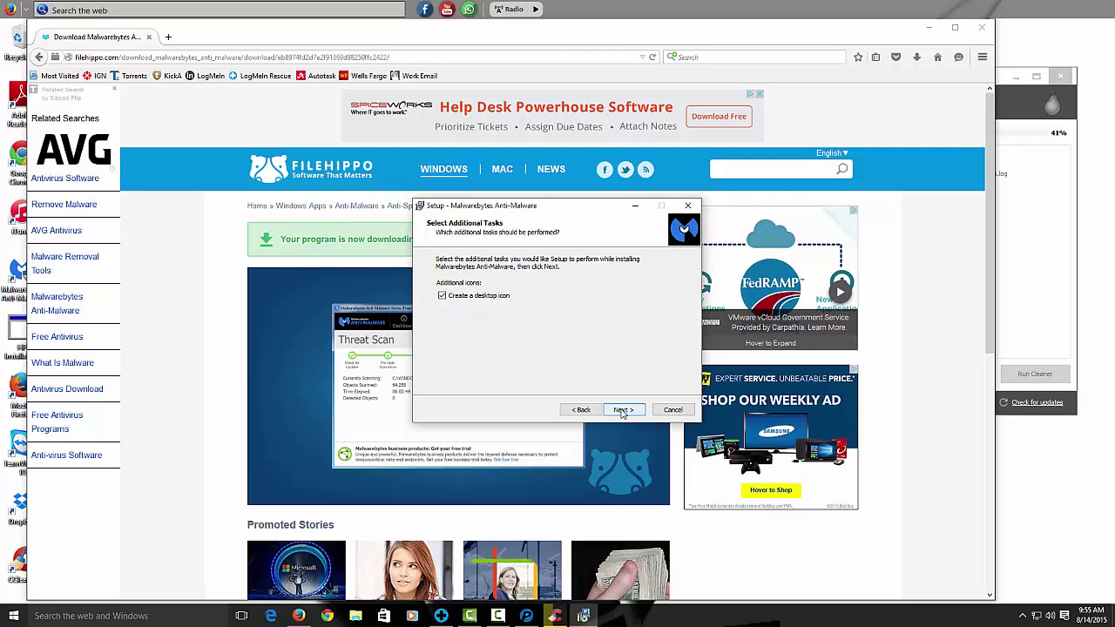
click(624, 411)
click(620, 410)
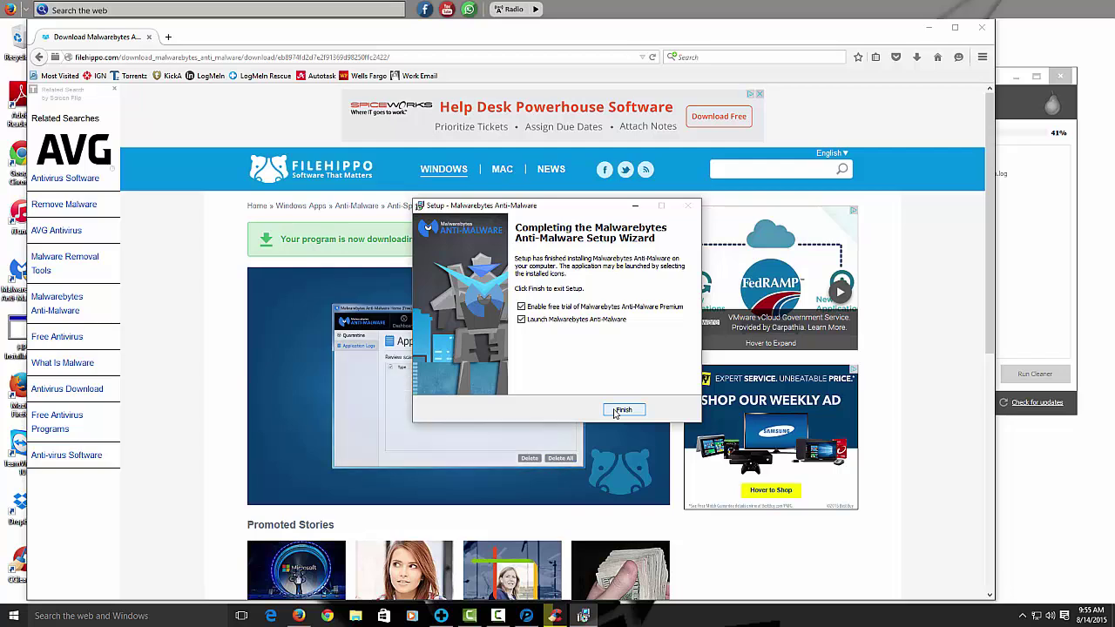
Step: Finish the setup with the Premium free trial disabled, launch Malwarebytes and start a threat scan
click(520, 307)
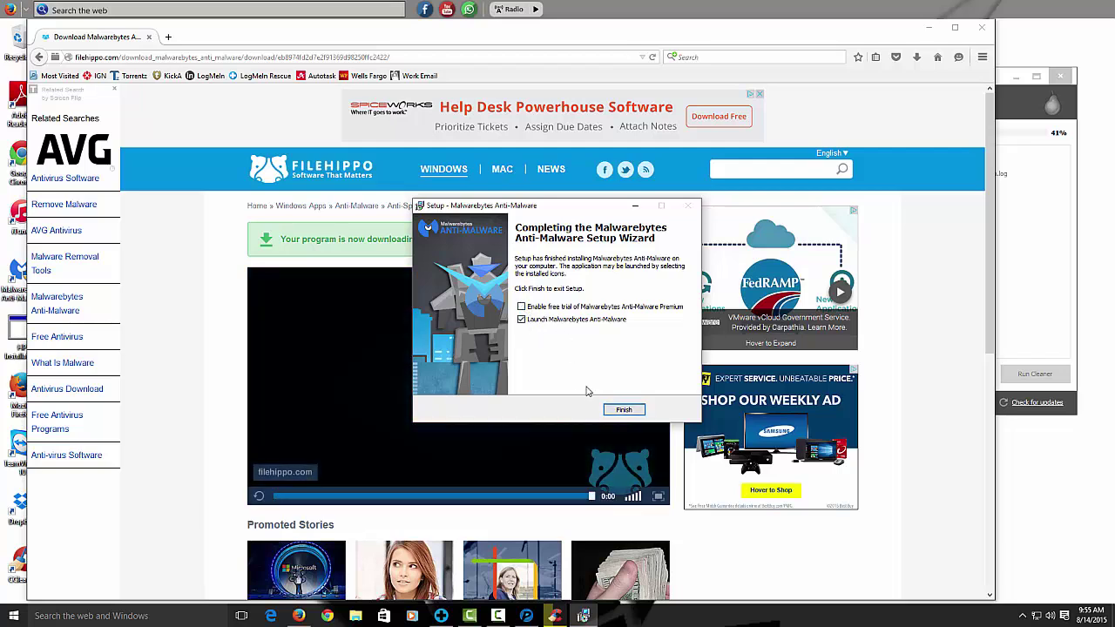
click(620, 410)
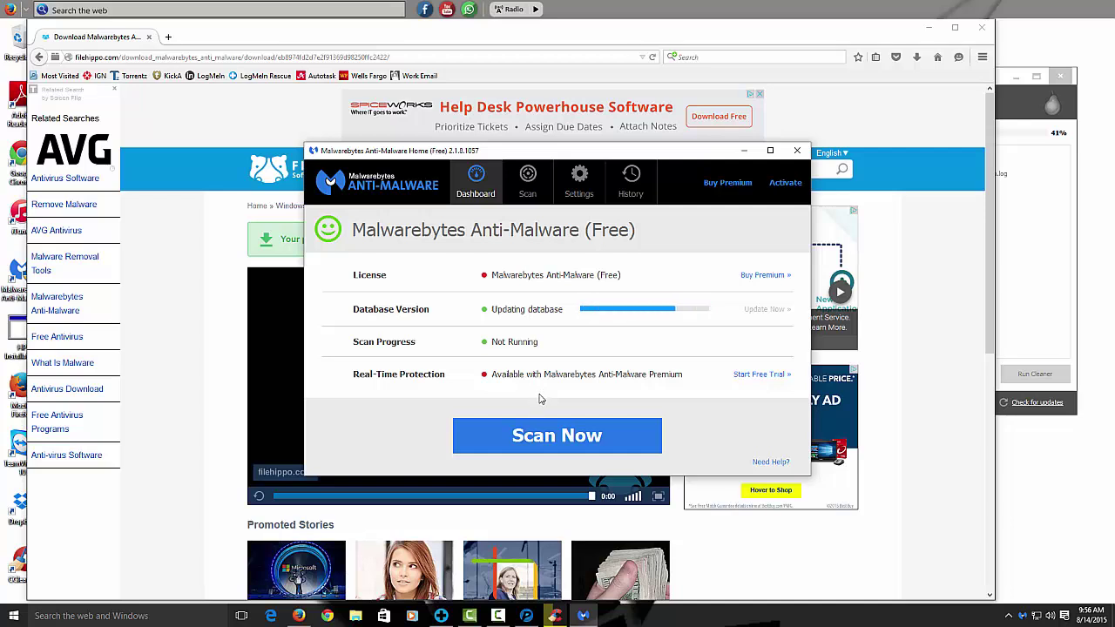
click(566, 437)
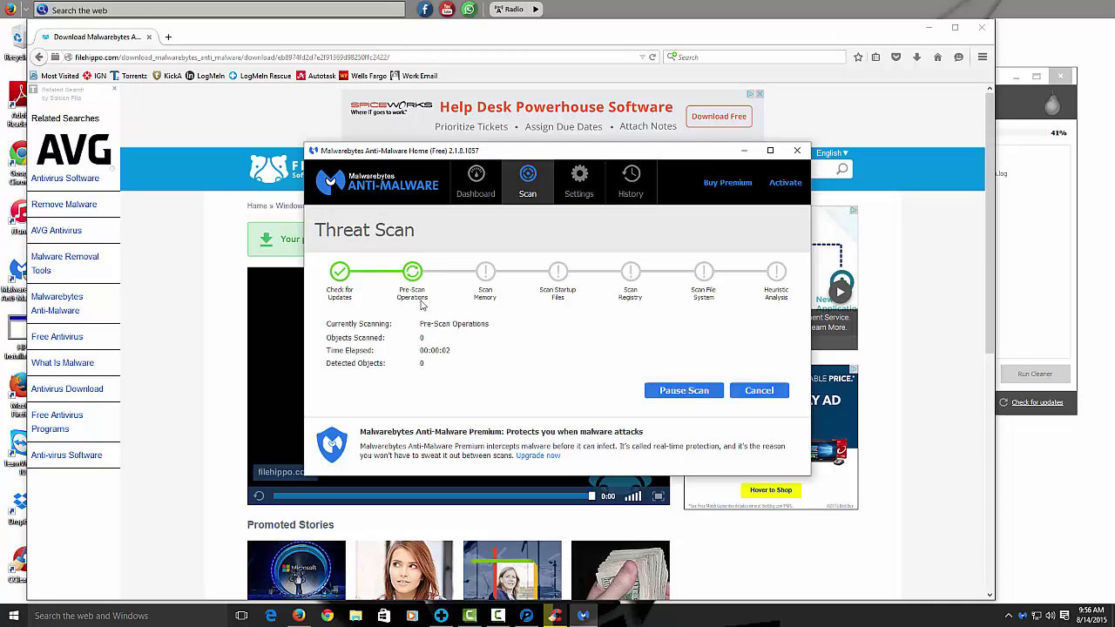
Step: Return to CCleaner, allow it to close Firefox to complete the cleaning, and scan the registry for issues
click(553, 616)
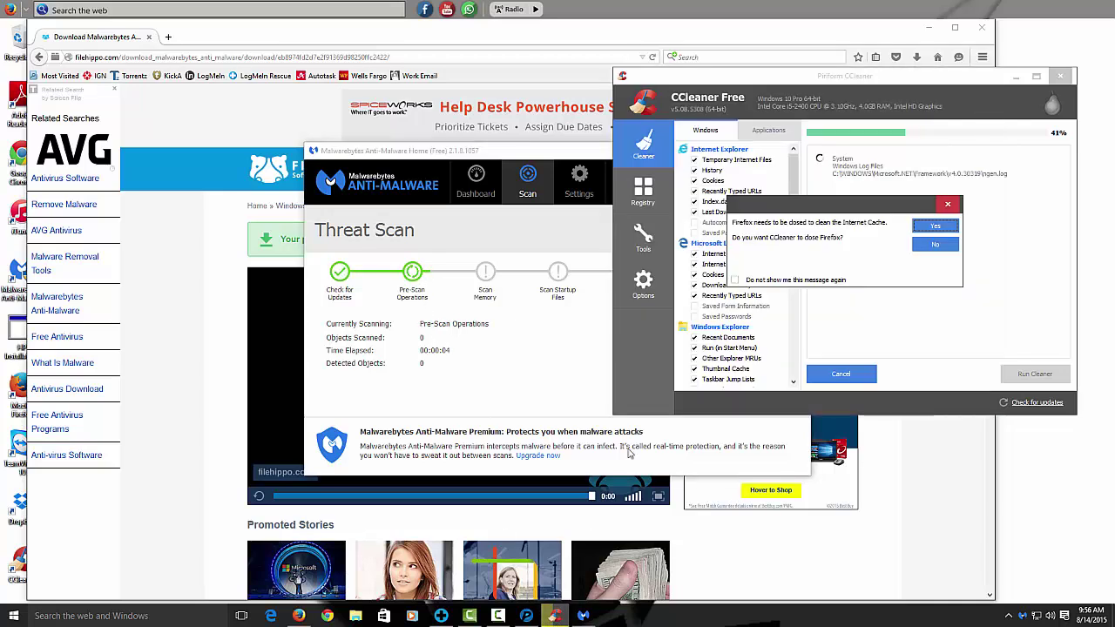
click(928, 228)
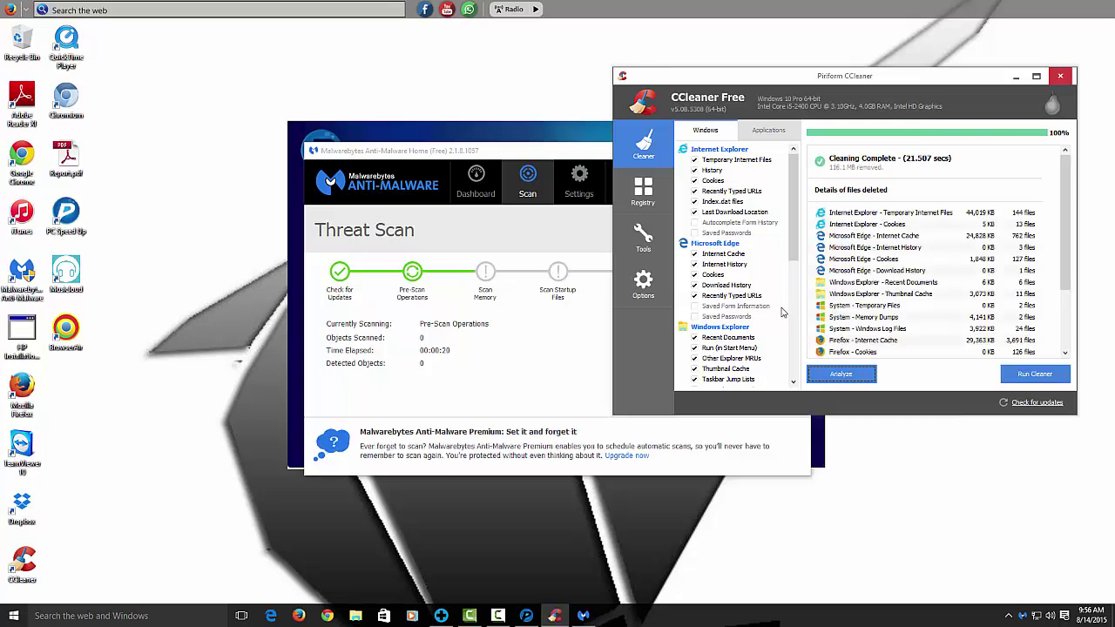
click(642, 198)
click(862, 373)
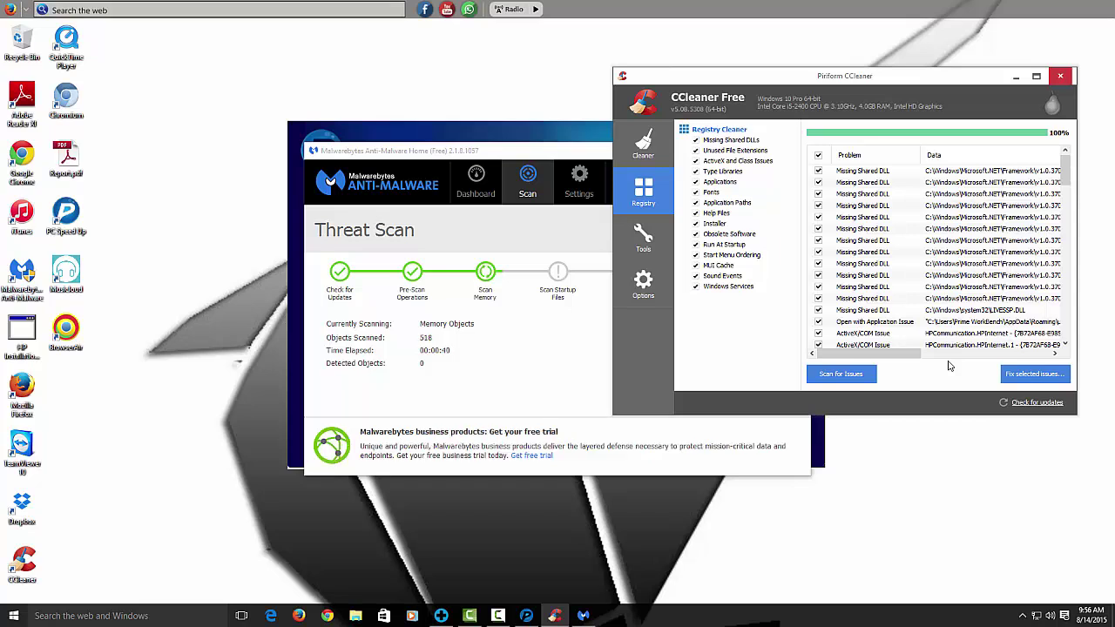
Step: Fix all selected registry issues in CCleaner and close the program
click(1034, 374)
click(852, 275)
click(840, 299)
click(943, 300)
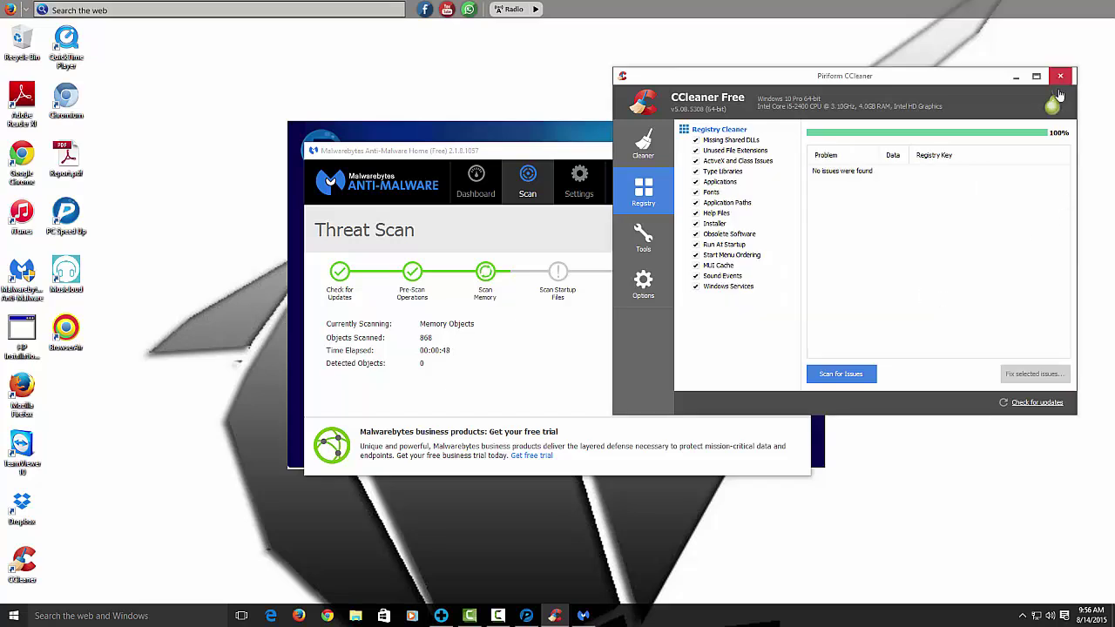
click(1057, 77)
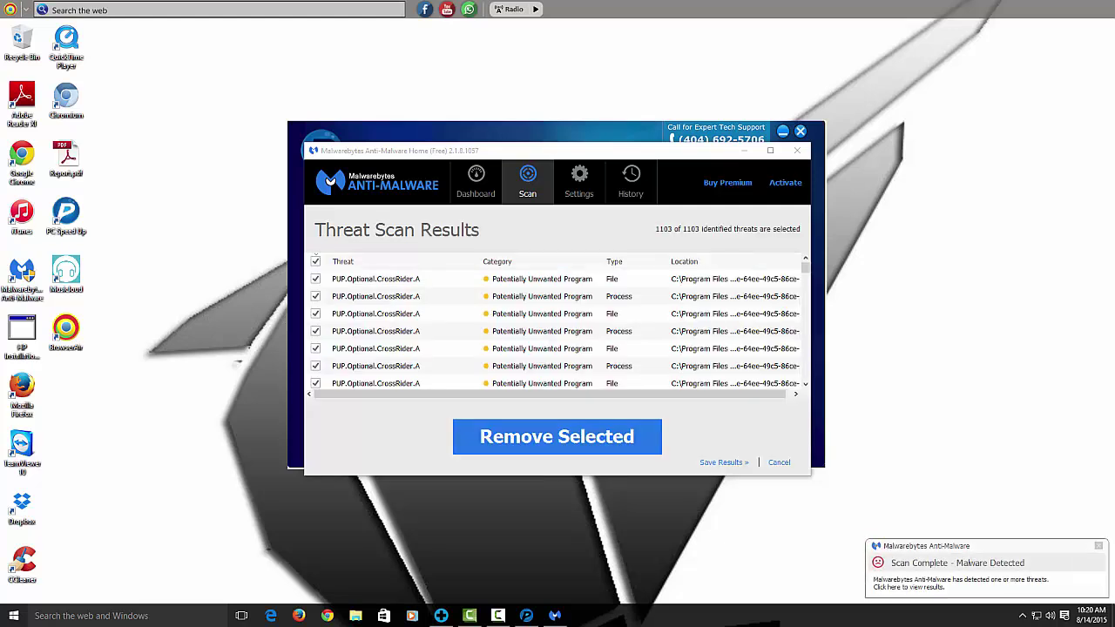
Step: Remove all selected threats in Malwarebytes, decline the computer restart, and close the Malwarebytes and PC Speed Up windows
click(526, 439)
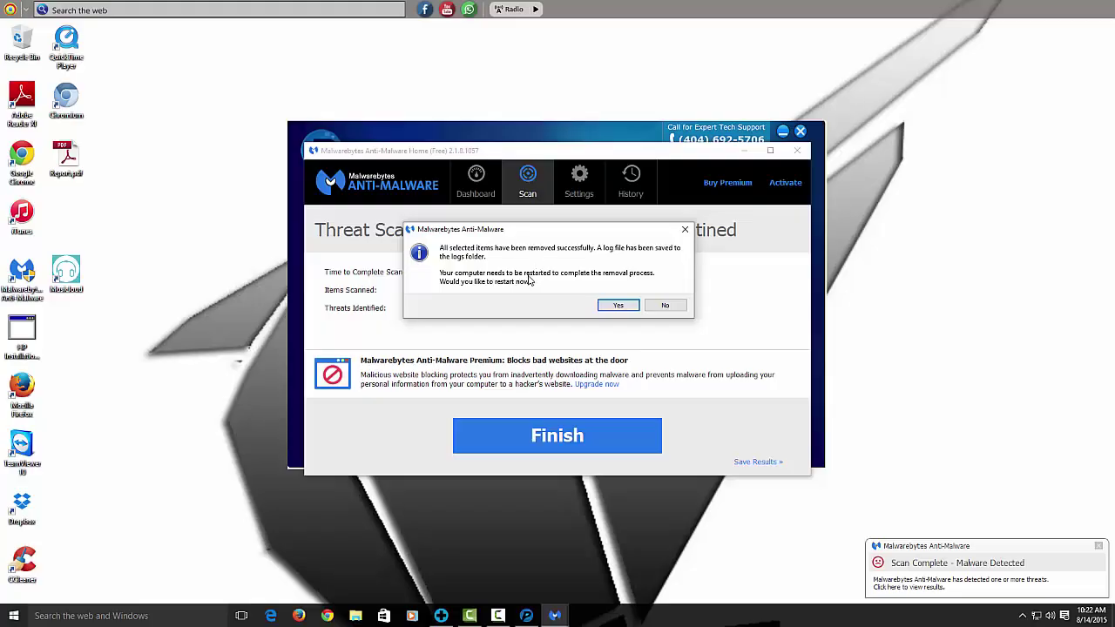
click(655, 309)
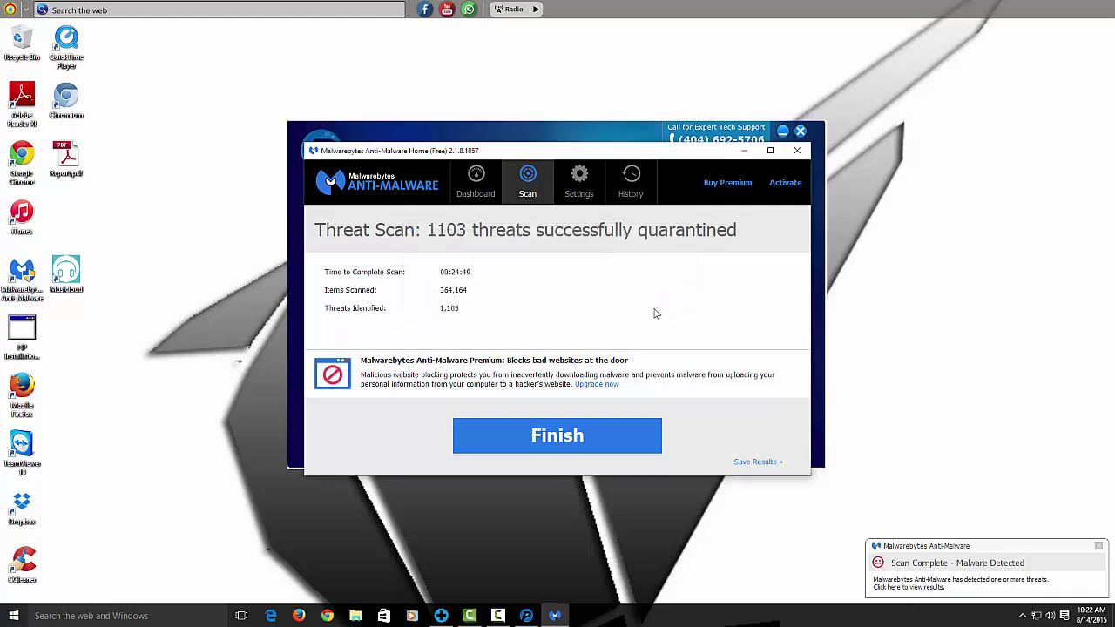
click(579, 435)
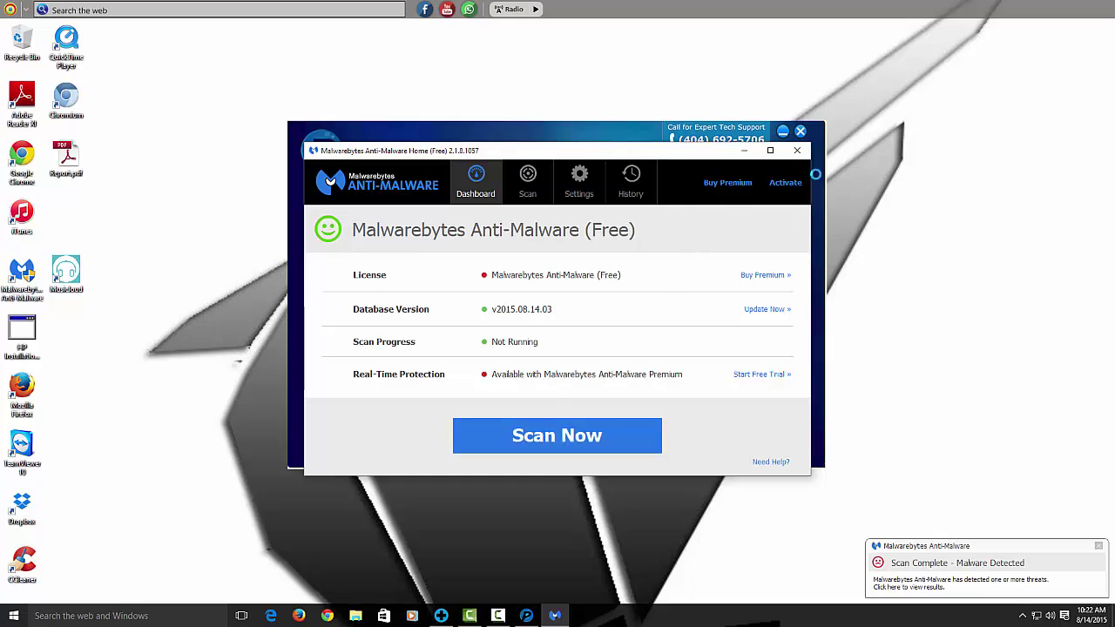
click(796, 149)
click(799, 133)
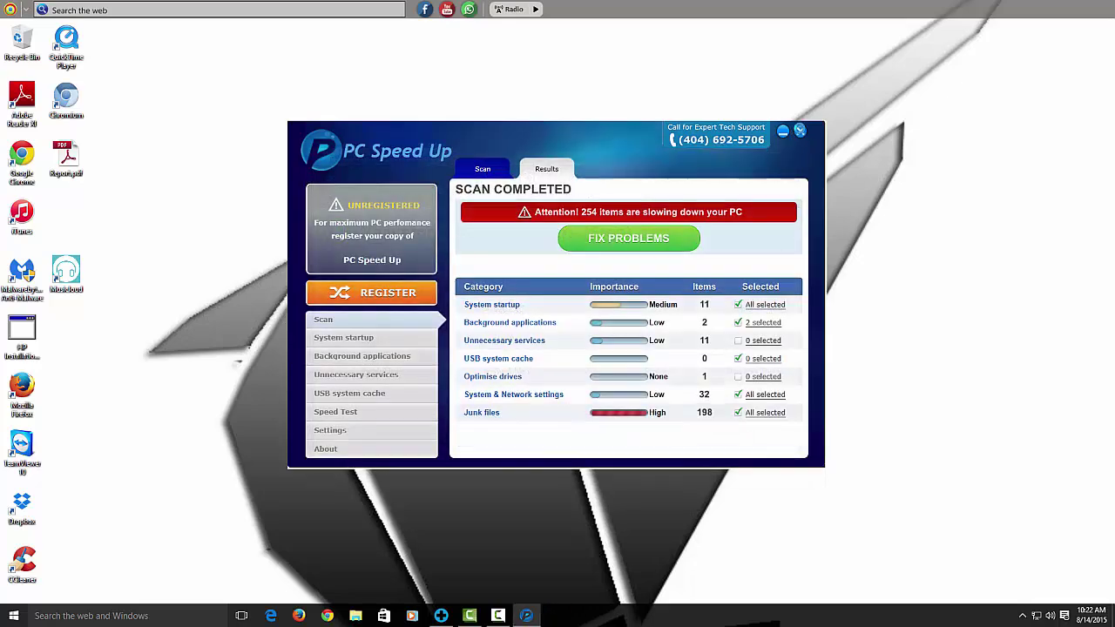
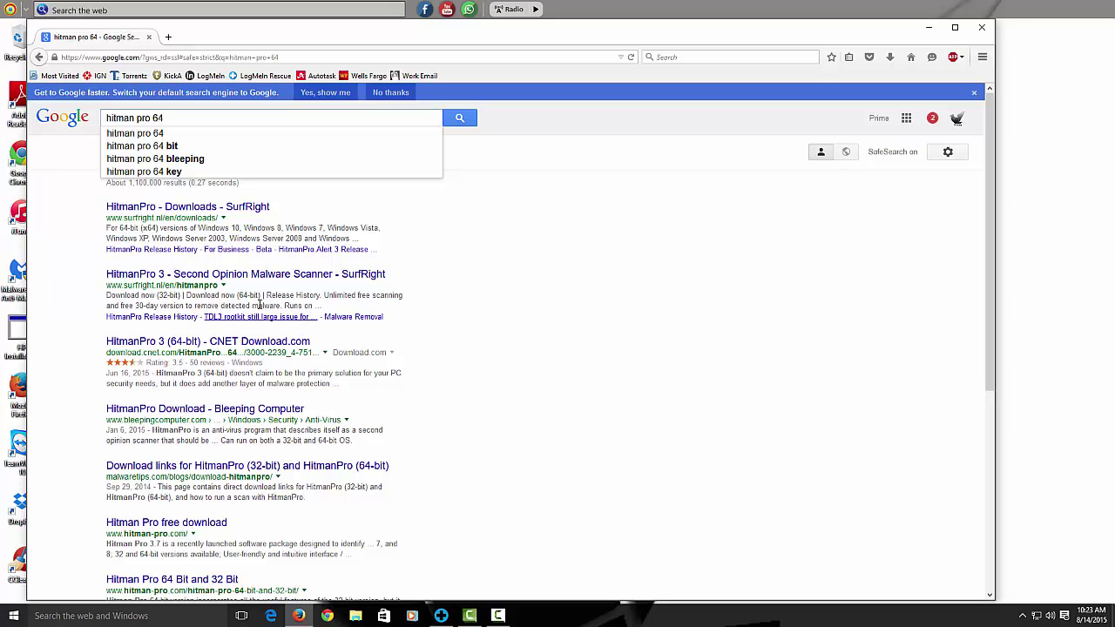
Step: Open SurfRight's HitmanPro downloads page from the search results and save the 64-bit HitmanPro 3.7 installer
click(185, 209)
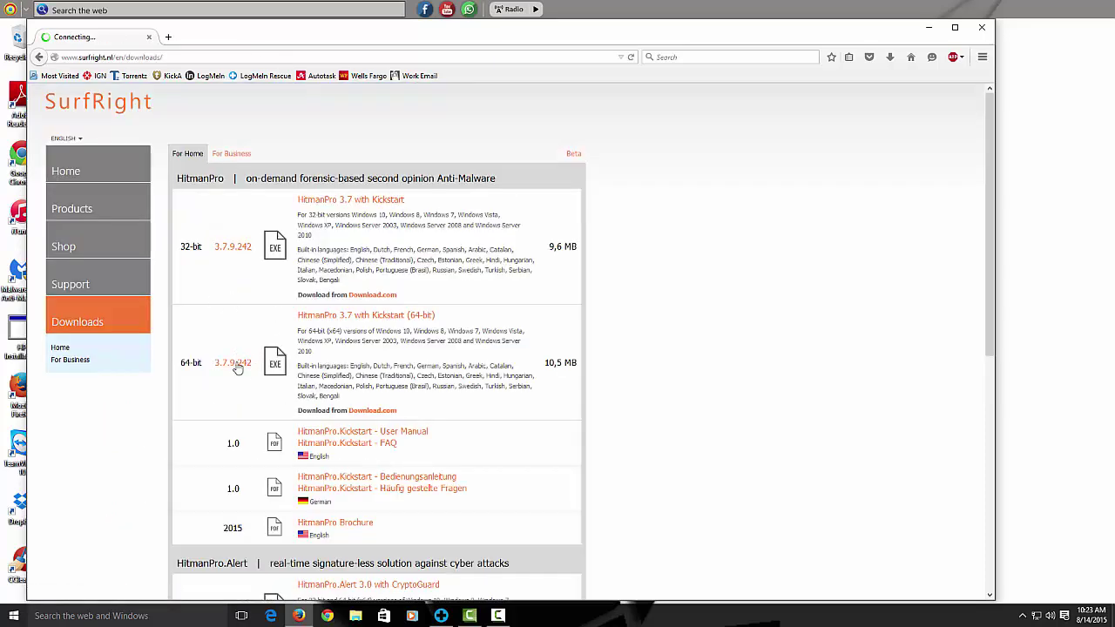
click(355, 319)
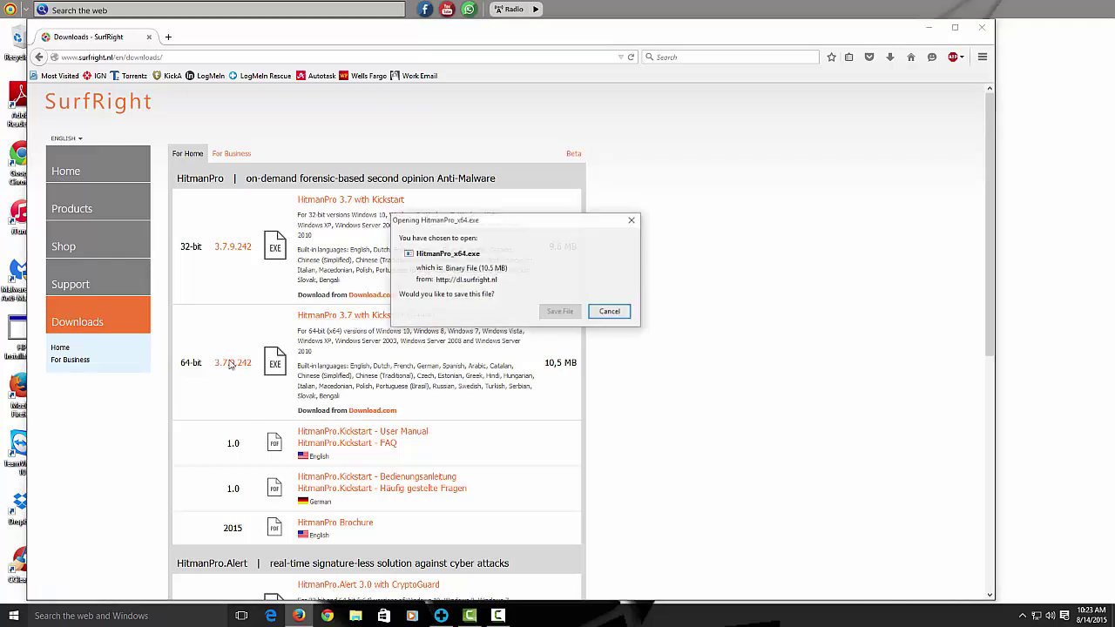
click(559, 312)
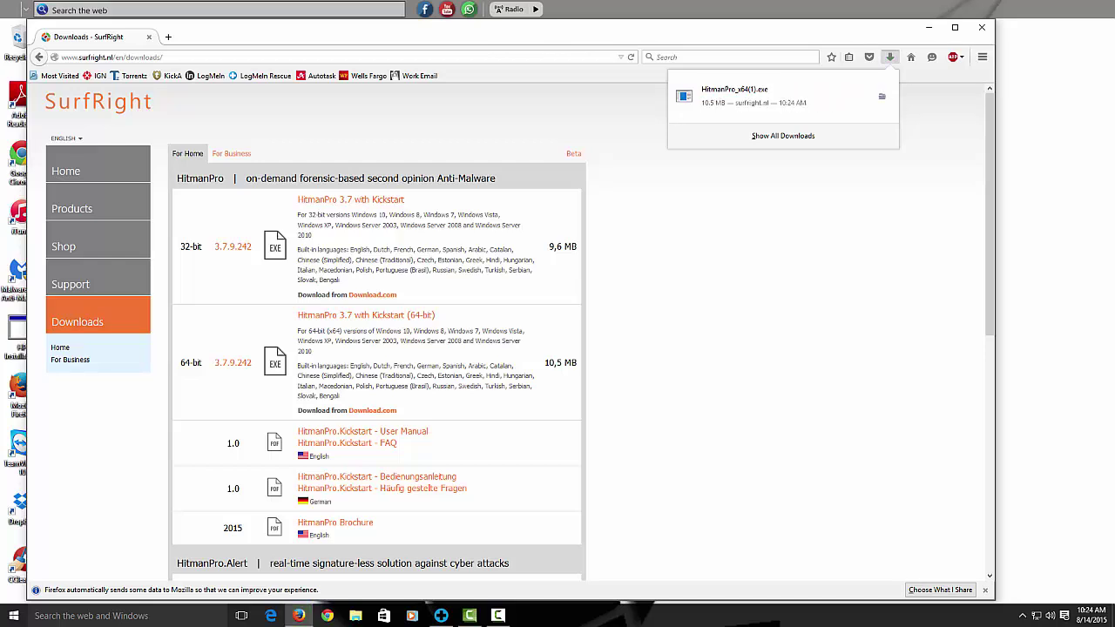
Step: Launch the downloaded HitmanPro file and start a one-time scan without storing a copy or registering an e-mail address
click(724, 105)
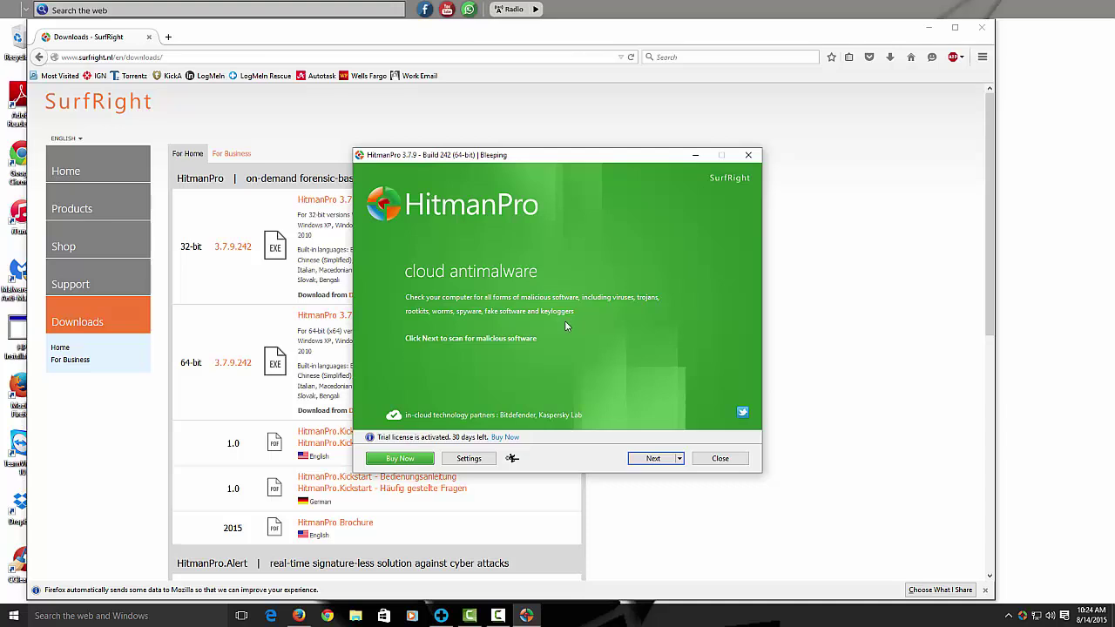
click(652, 459)
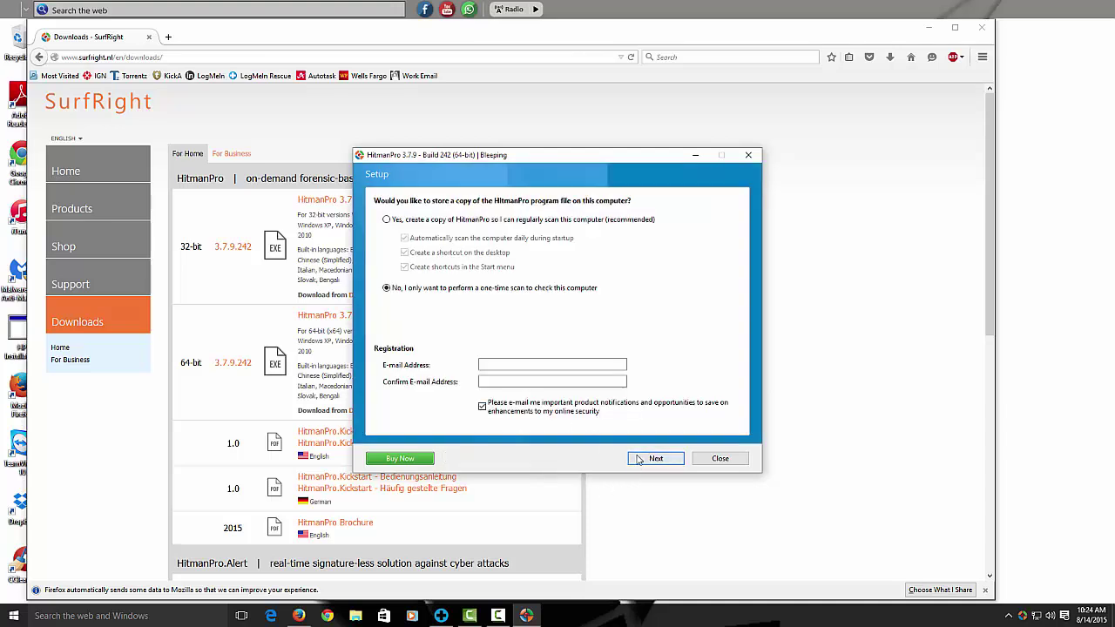
click(653, 458)
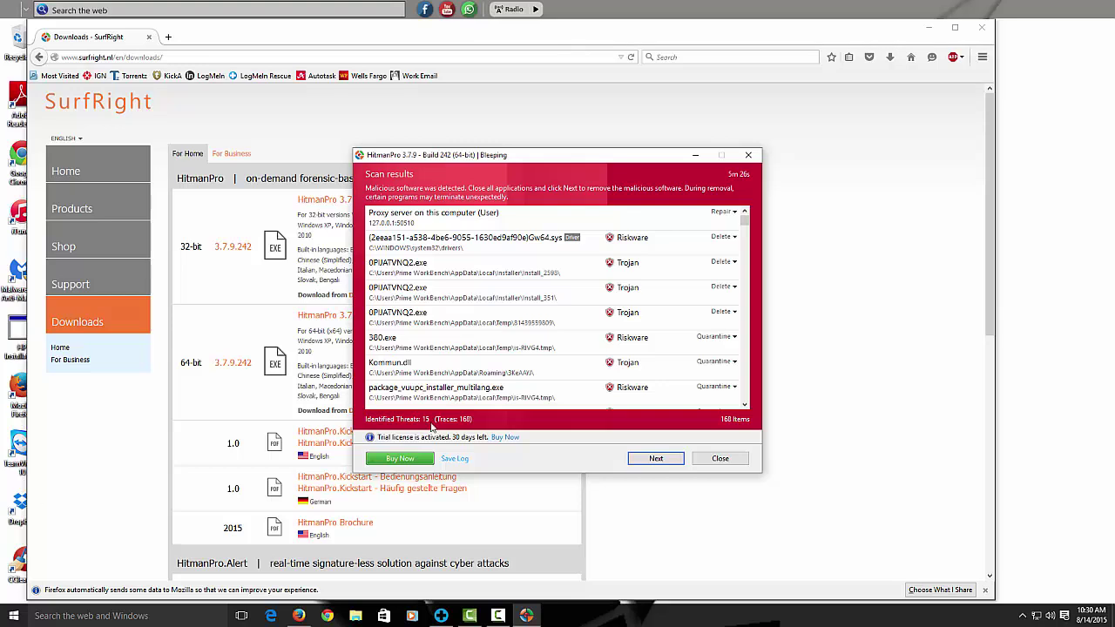
Step: Remove the malicious software detected by HitmanPro and close the program, declining the computer restart
click(635, 459)
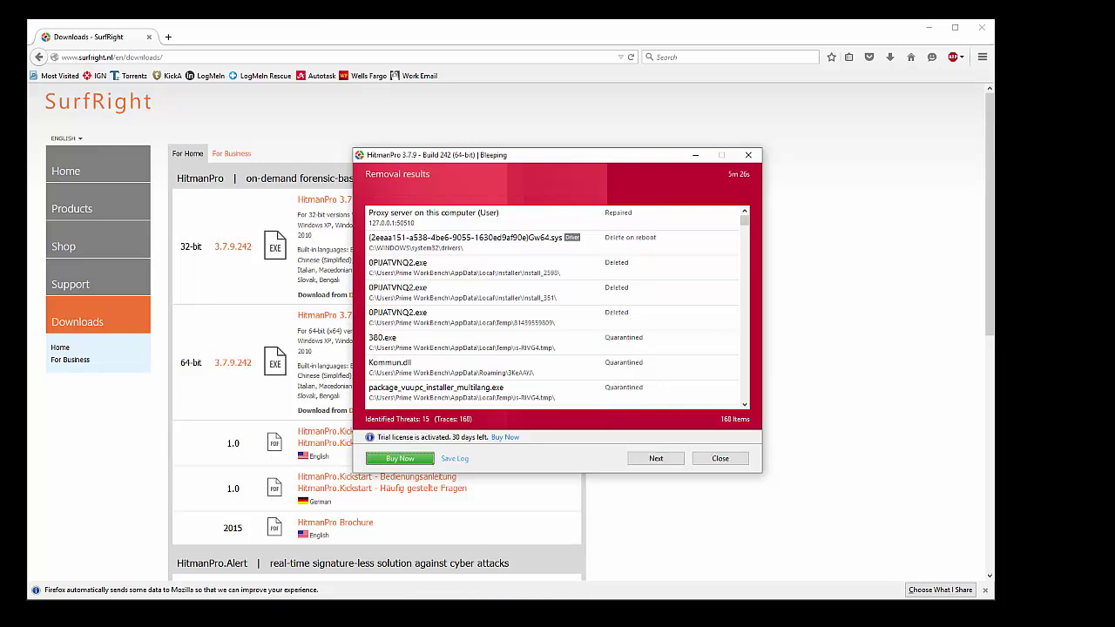
click(653, 459)
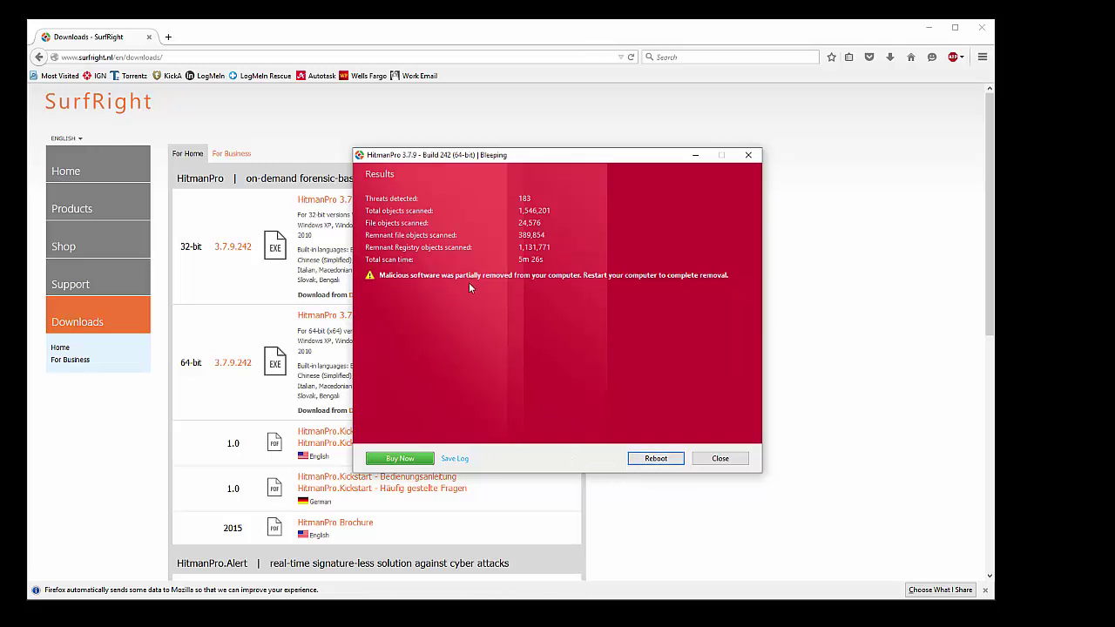
click(721, 458)
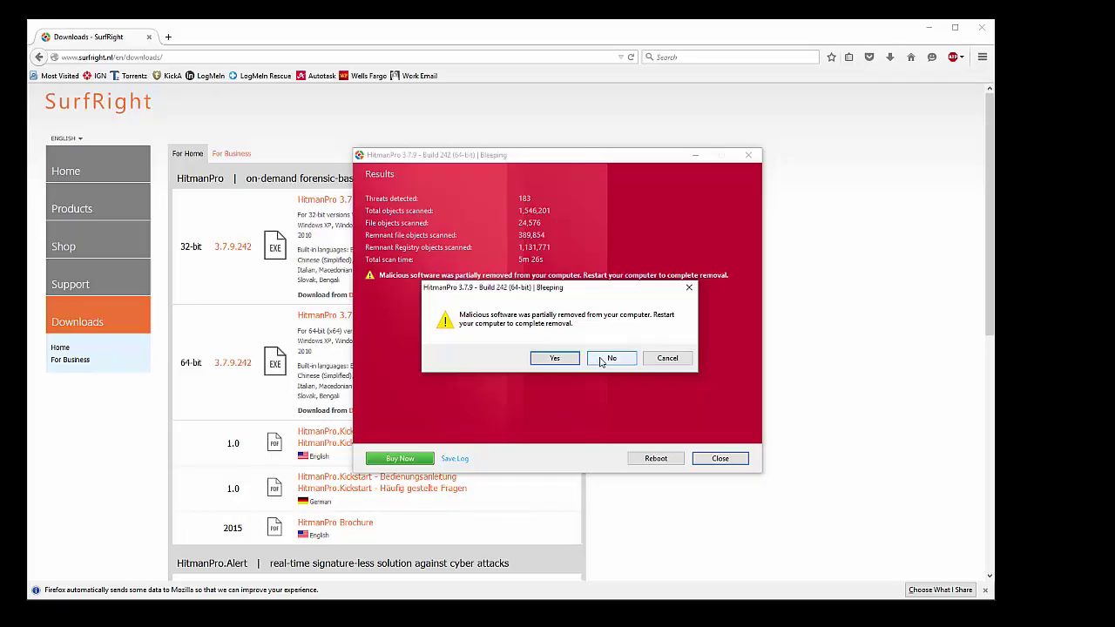
click(601, 361)
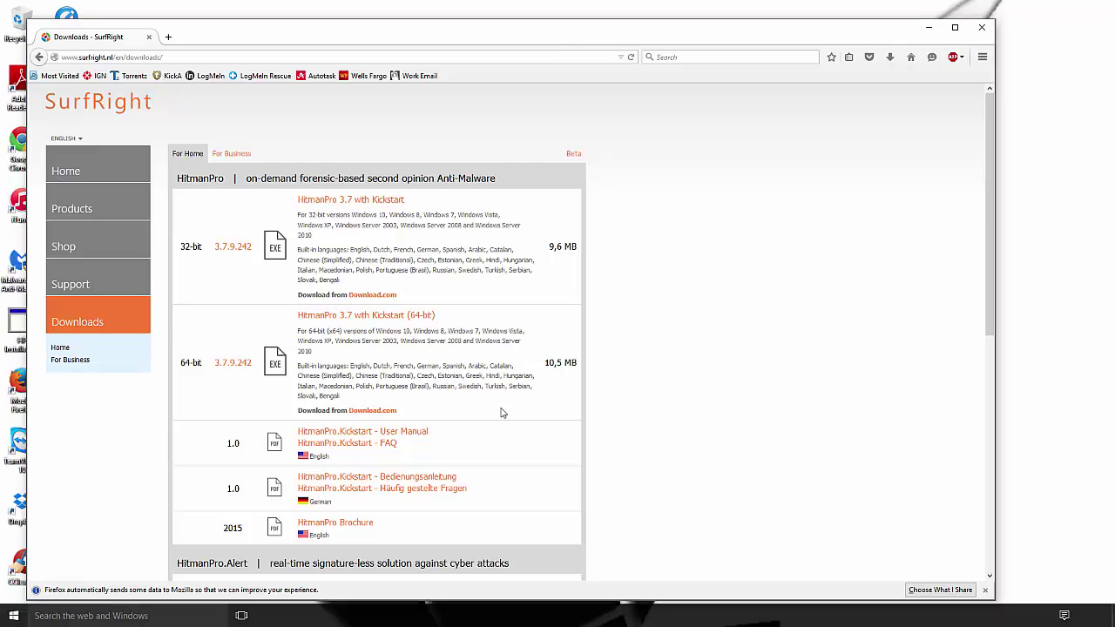
Step: Go to google.com, search for tdsskiller, and open the Bleeping Computer download page
click(170, 57)
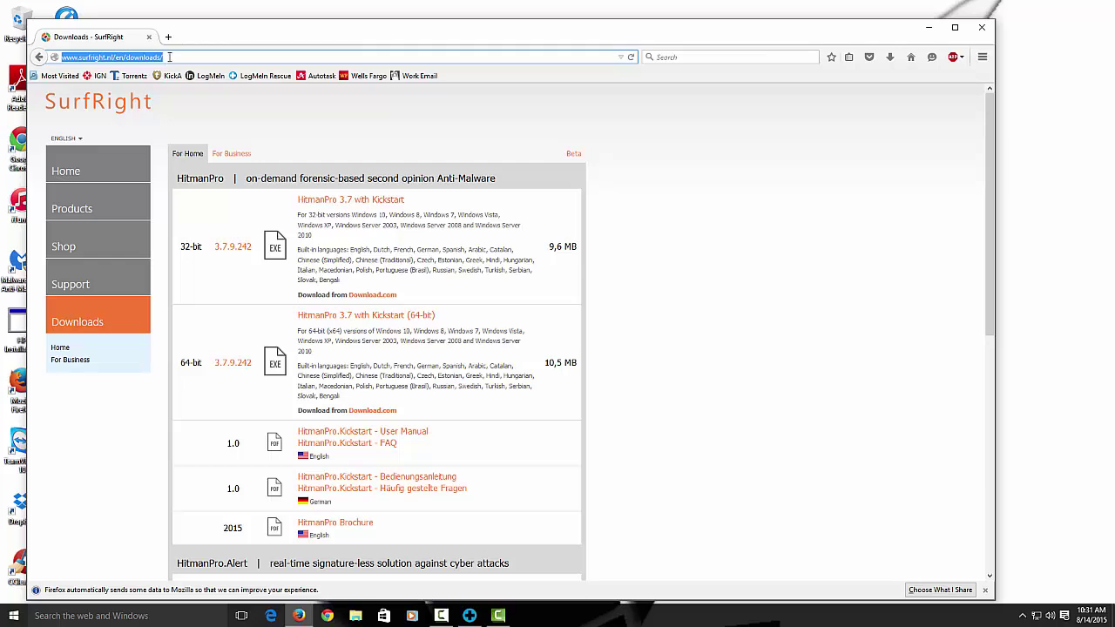
text(google.com/)
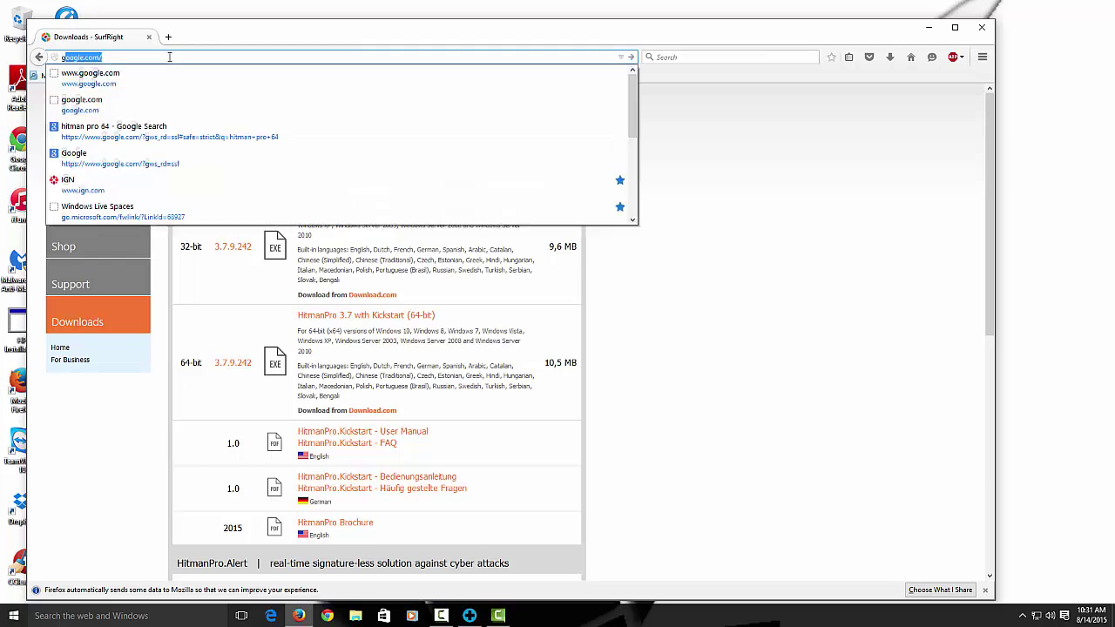
key(Return)
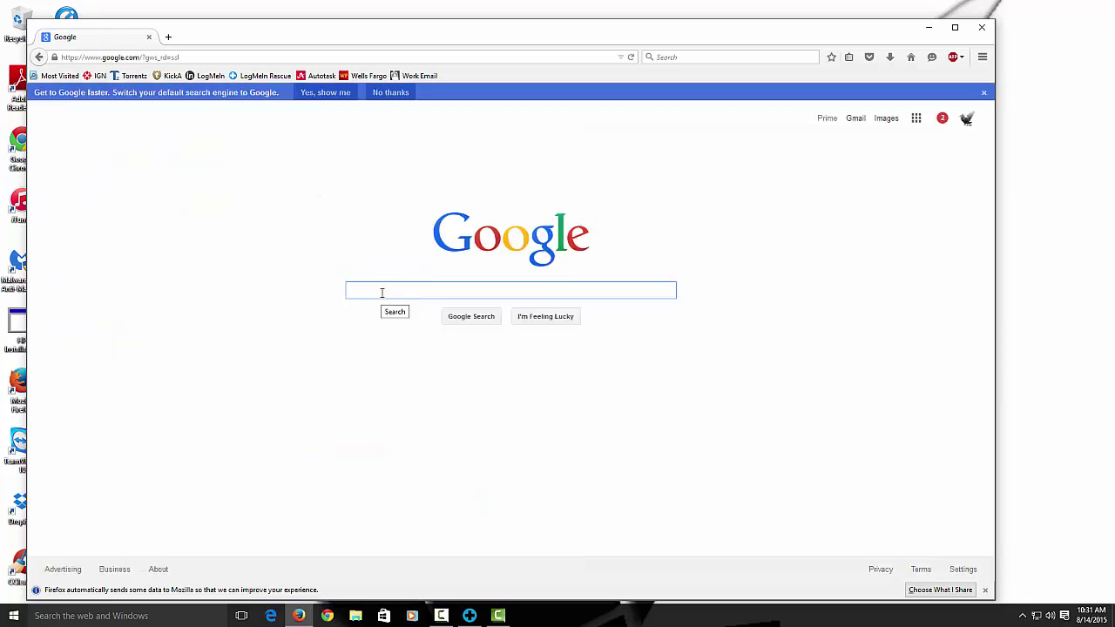
text(td)
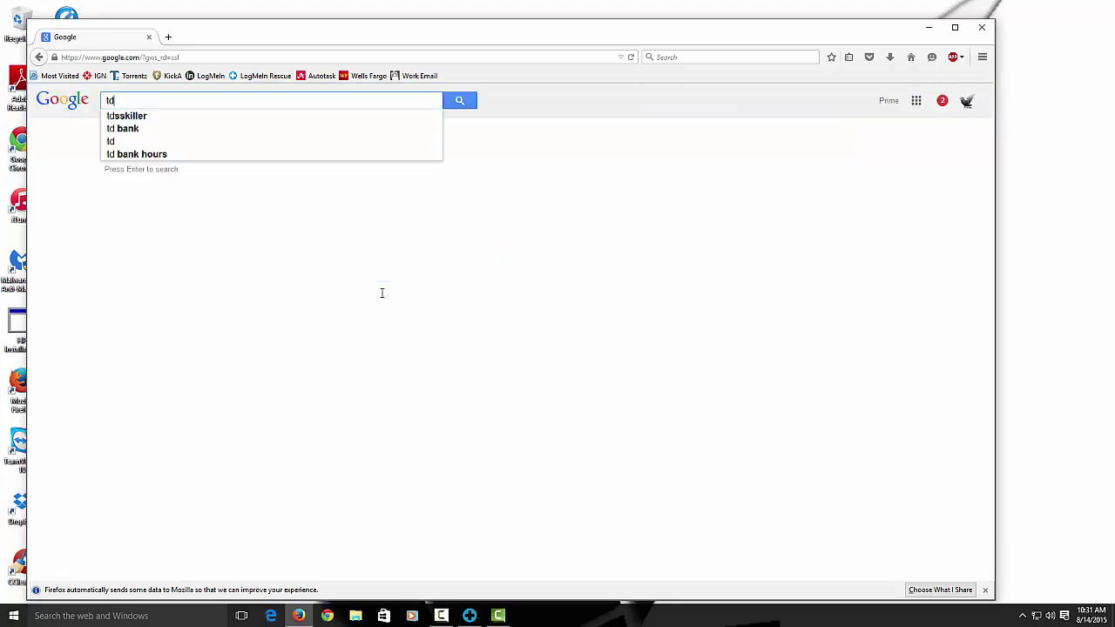
key(Down)
key(Return)
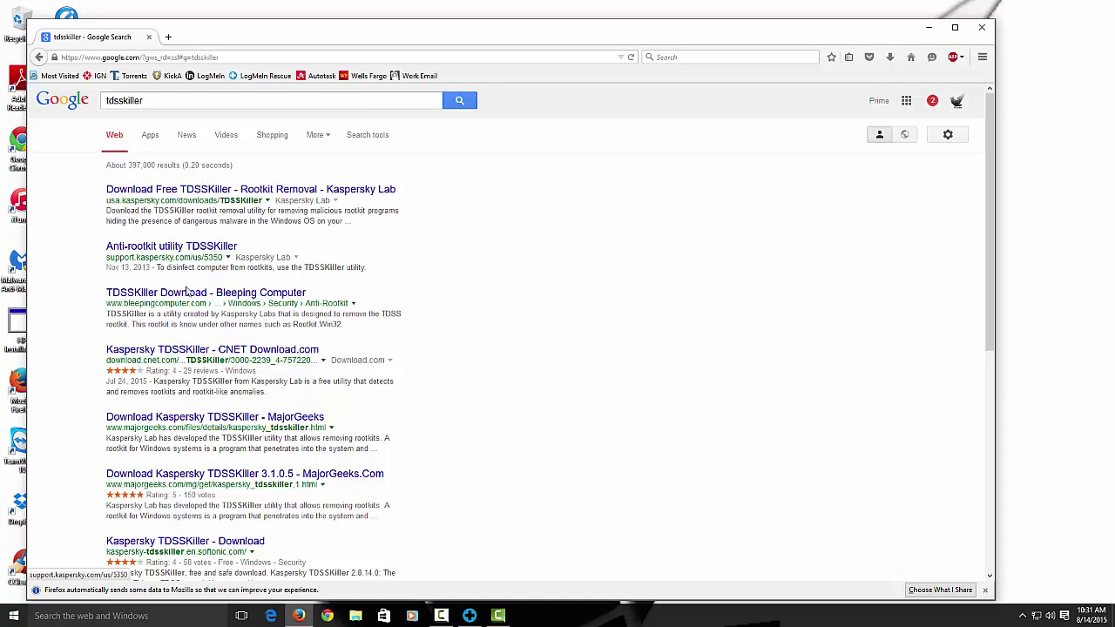
click(187, 295)
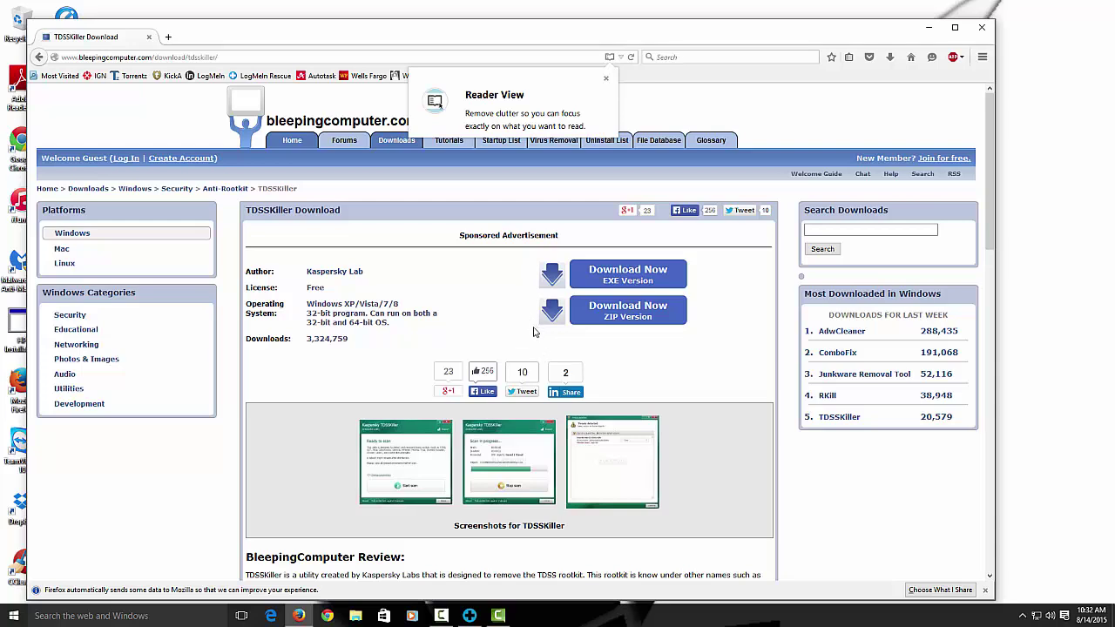
Step: Download the EXE version of TDSSKiller and save tdsskiller.exe
drag(614, 311, 462, 320)
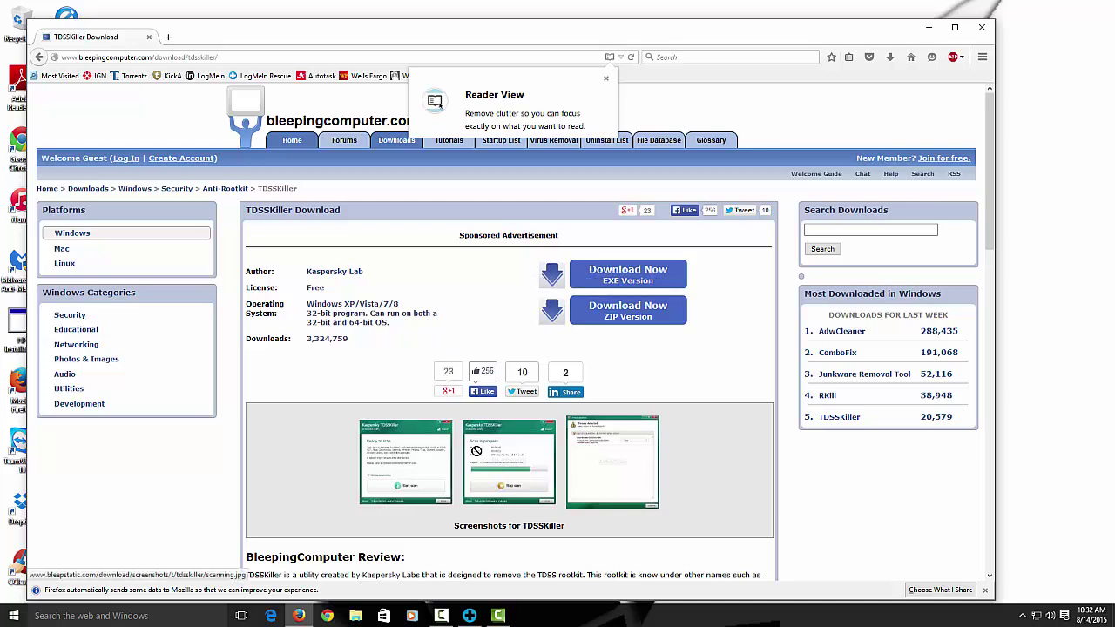
click(549, 281)
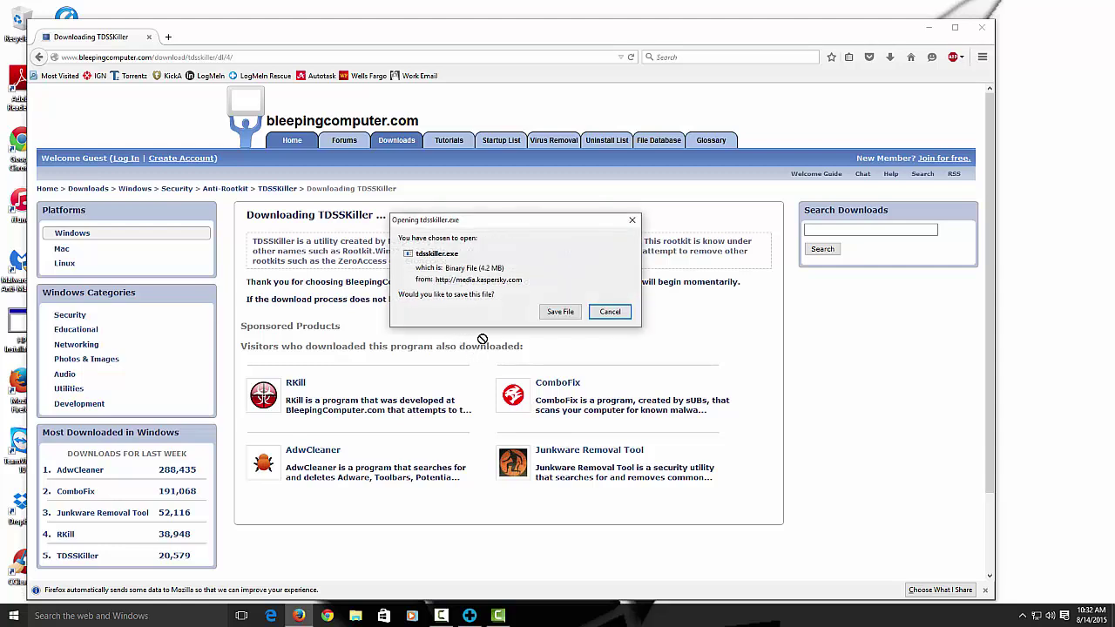
click(550, 312)
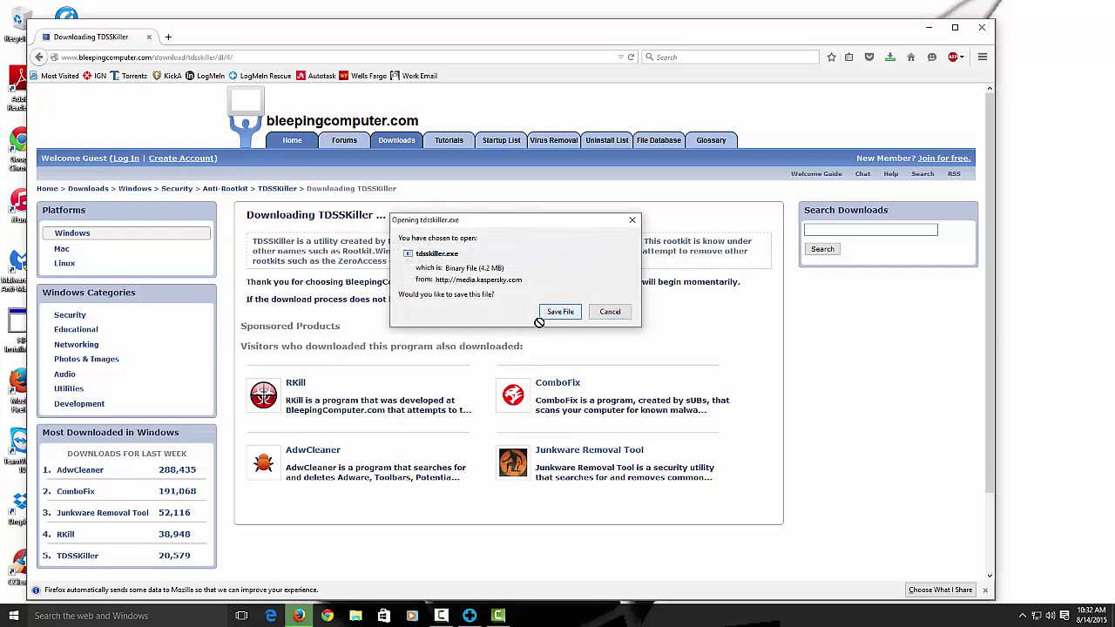
Step: Launch tdsskiller.exe, accept the license agreement and KSN statement, and start the scan
click(890, 56)
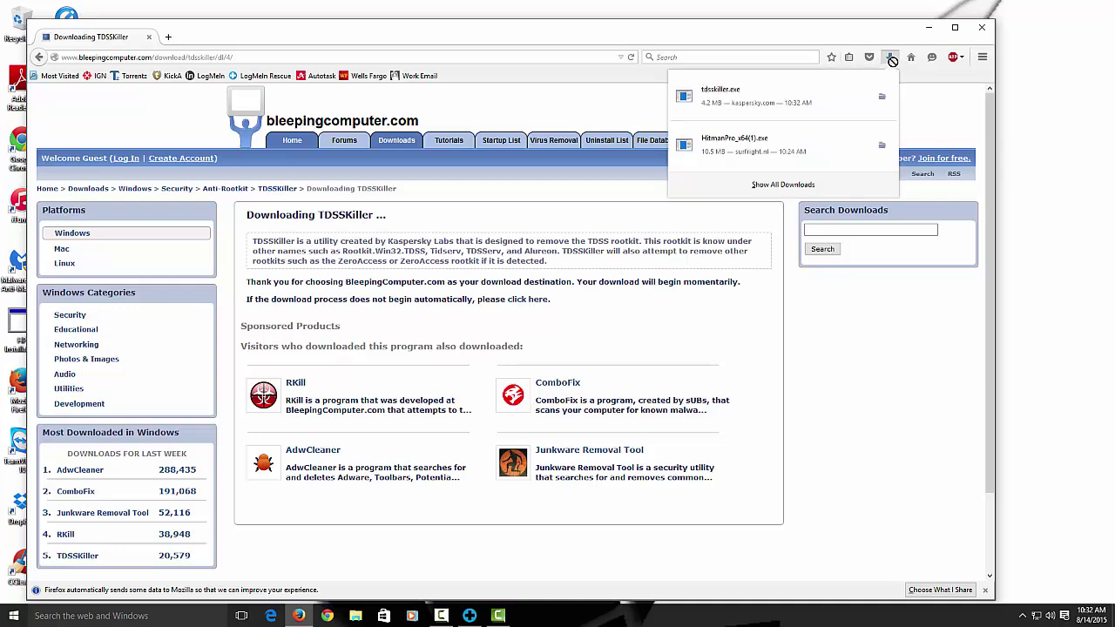
click(762, 102)
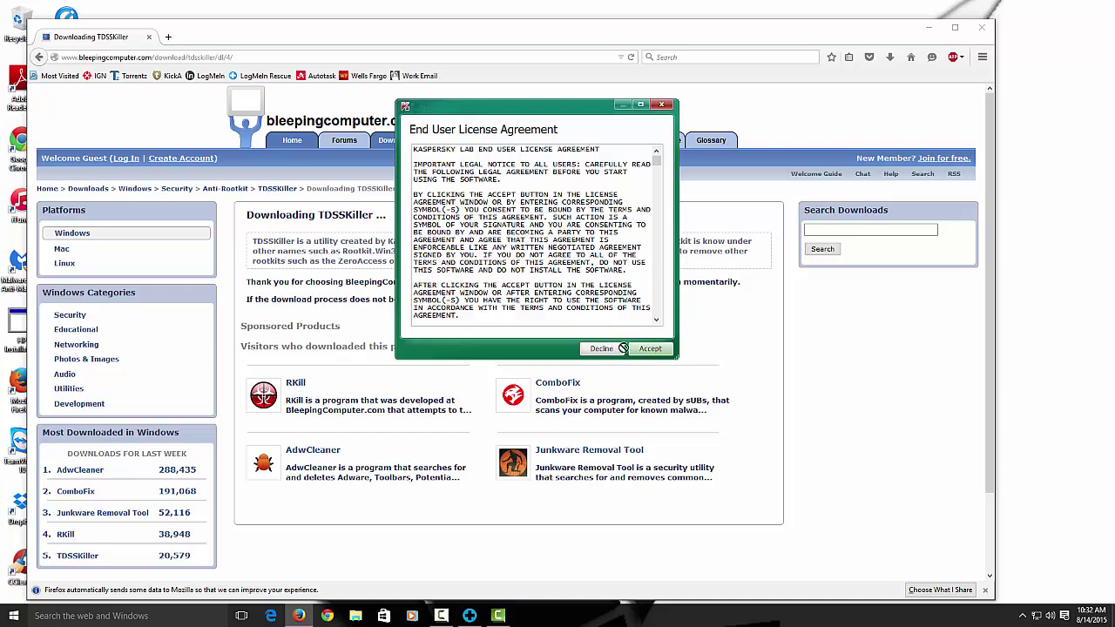
click(649, 349)
click(651, 350)
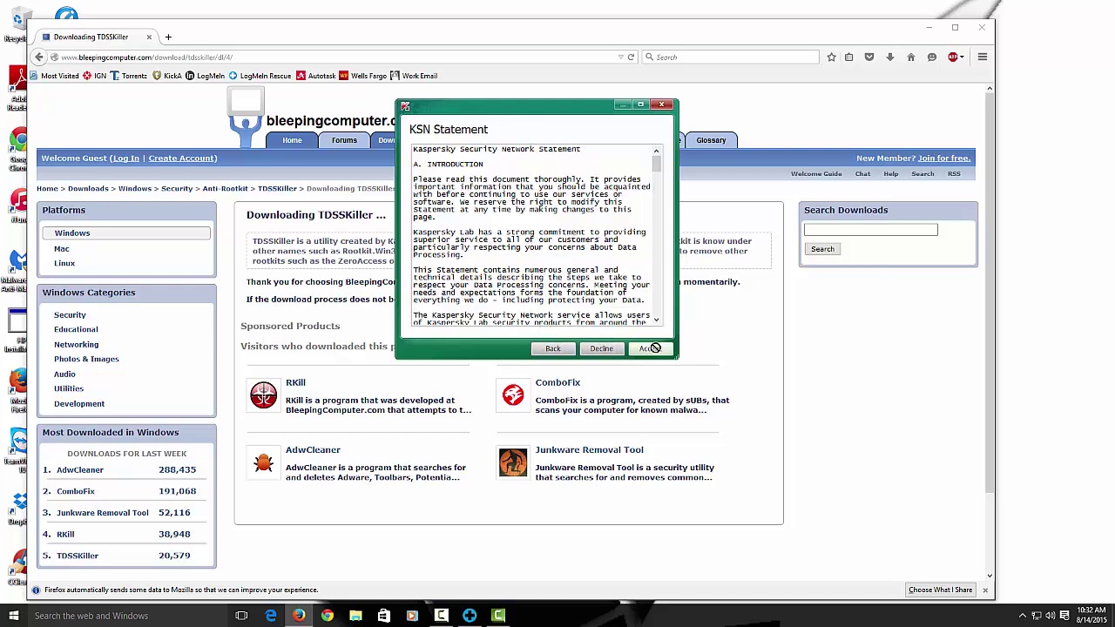
click(520, 314)
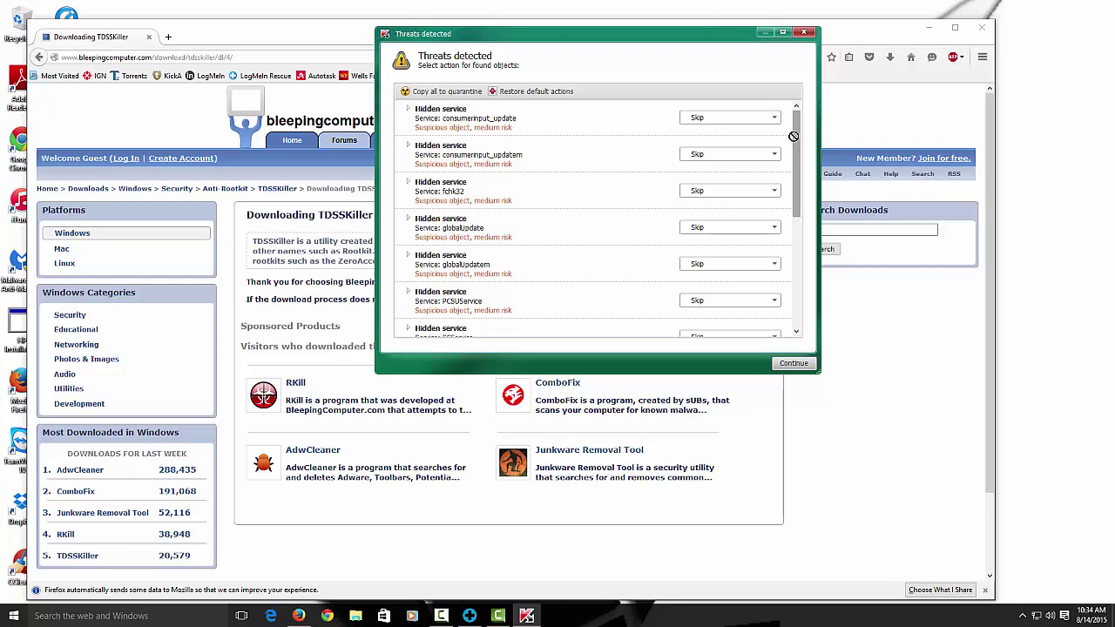
Step: Copy all threats detected by TDSSKiller to quarantine, apply the actions, and close the utility
drag(795, 132, 780, 68)
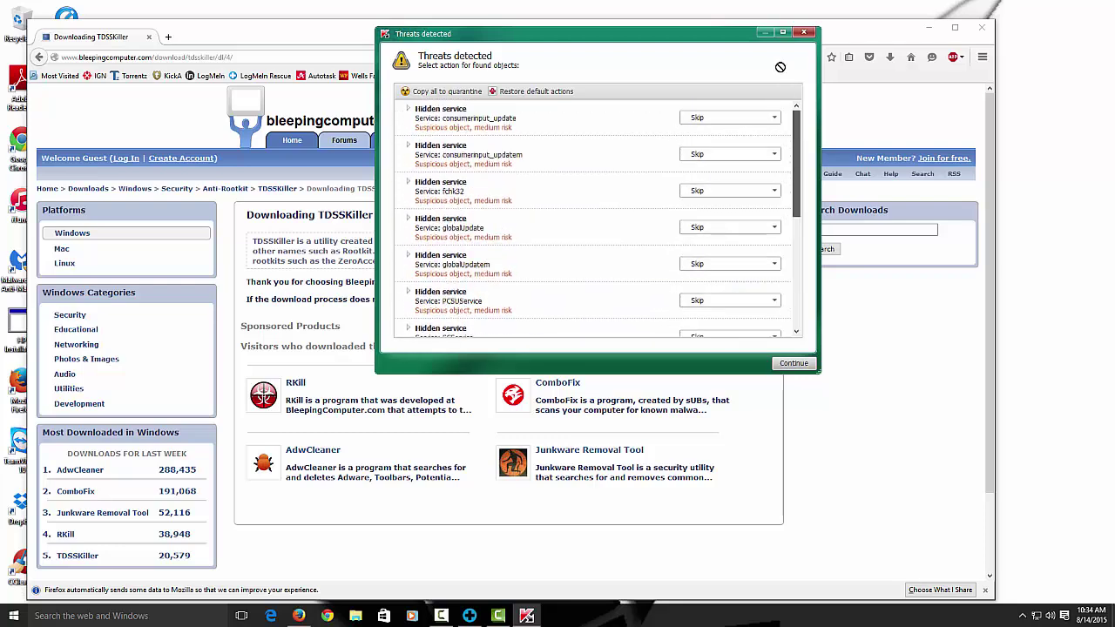
click(760, 117)
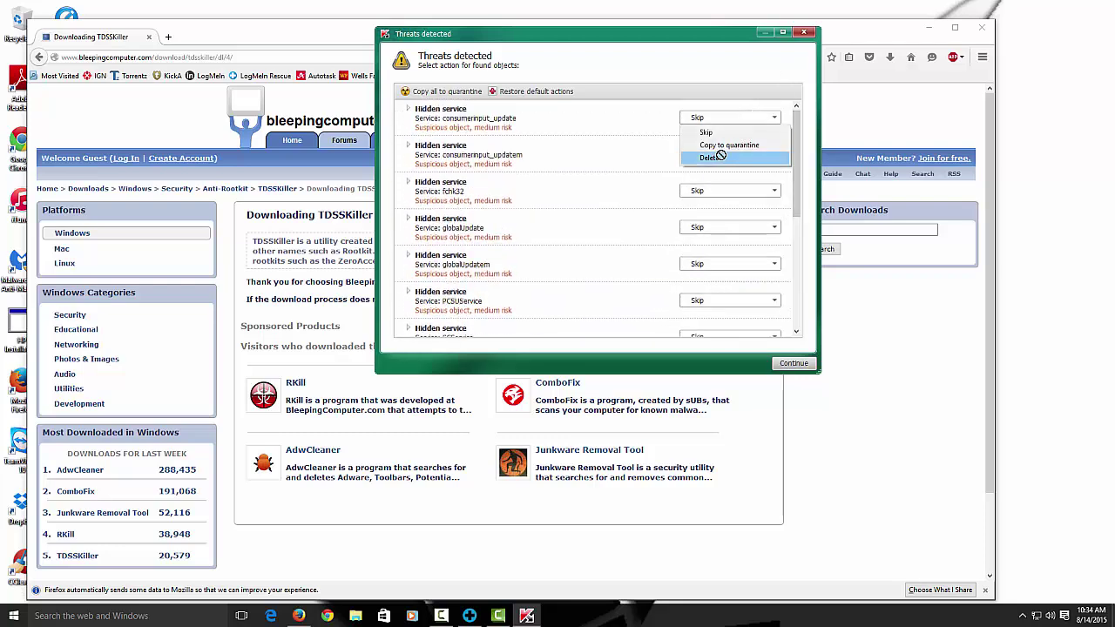
click(667, 54)
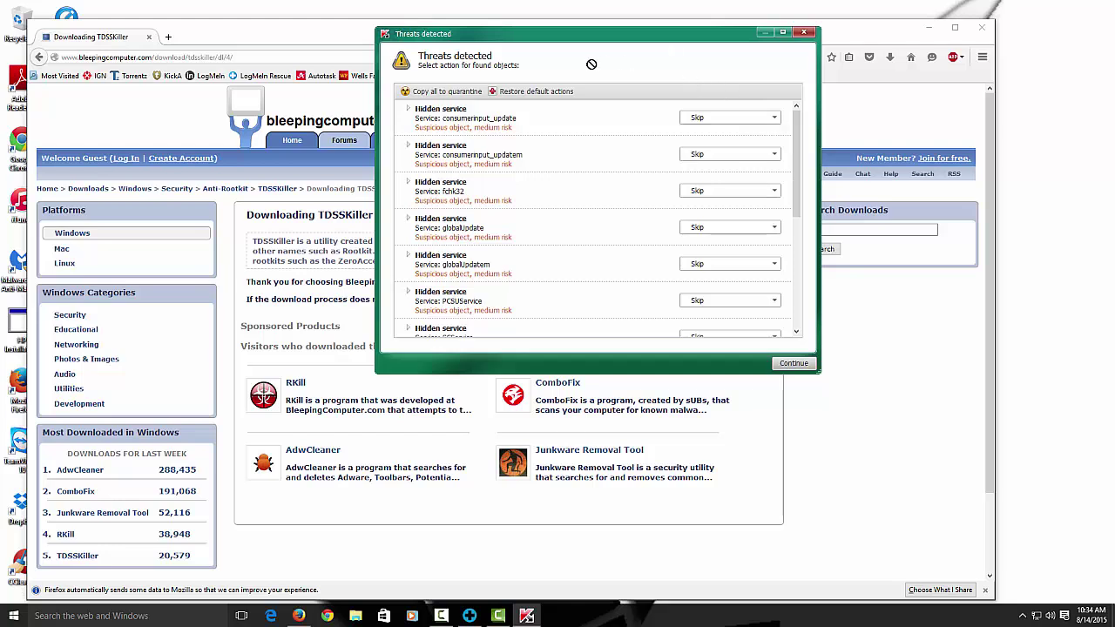
click(452, 90)
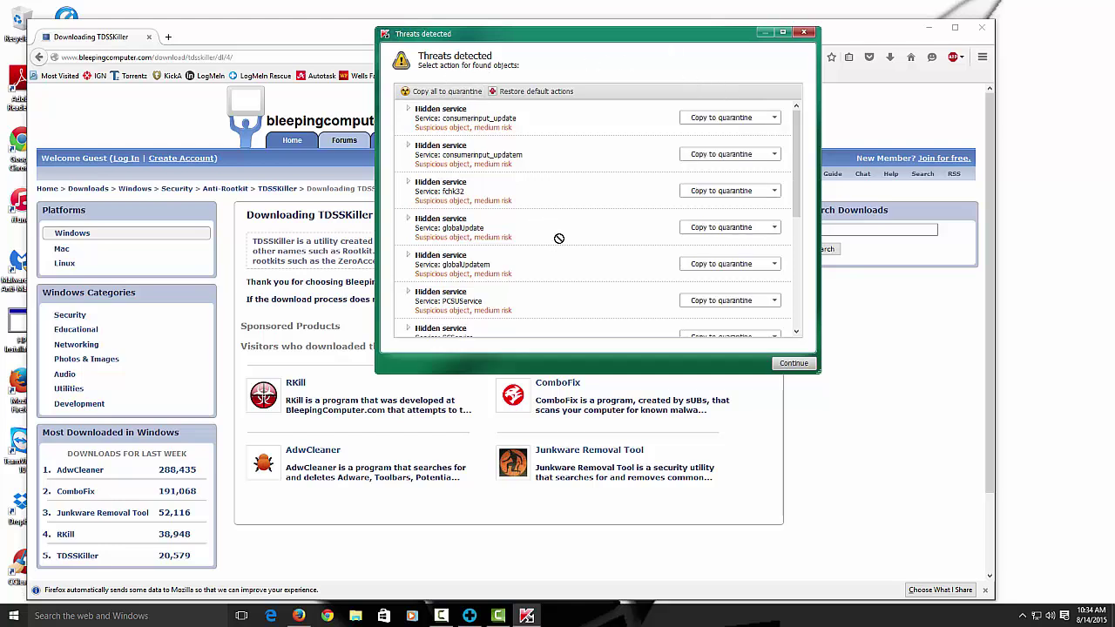
click(793, 364)
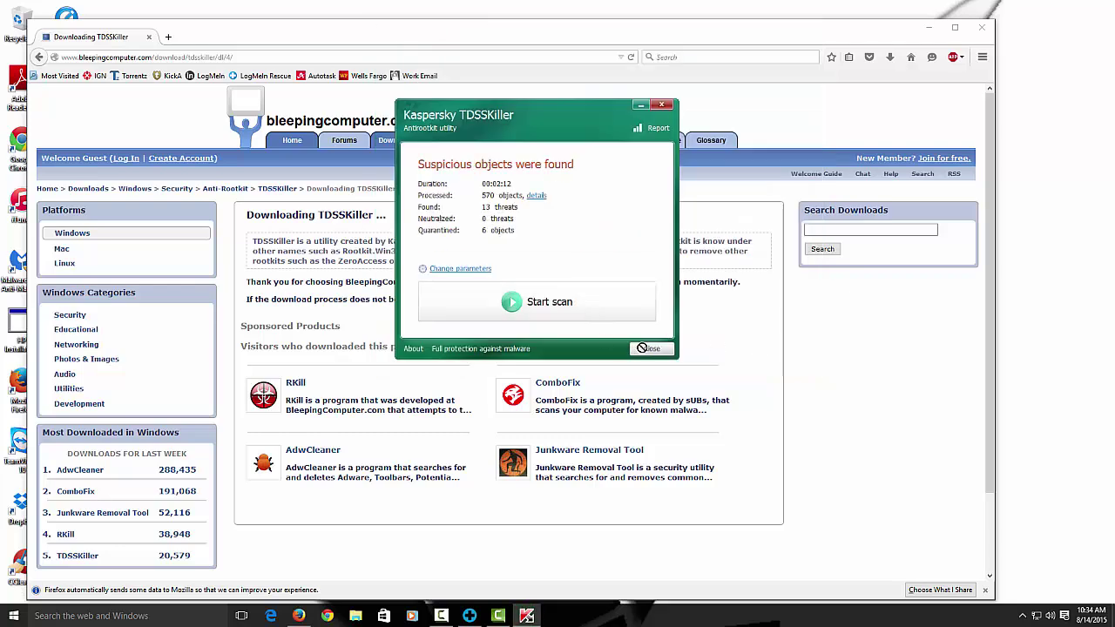
click(647, 347)
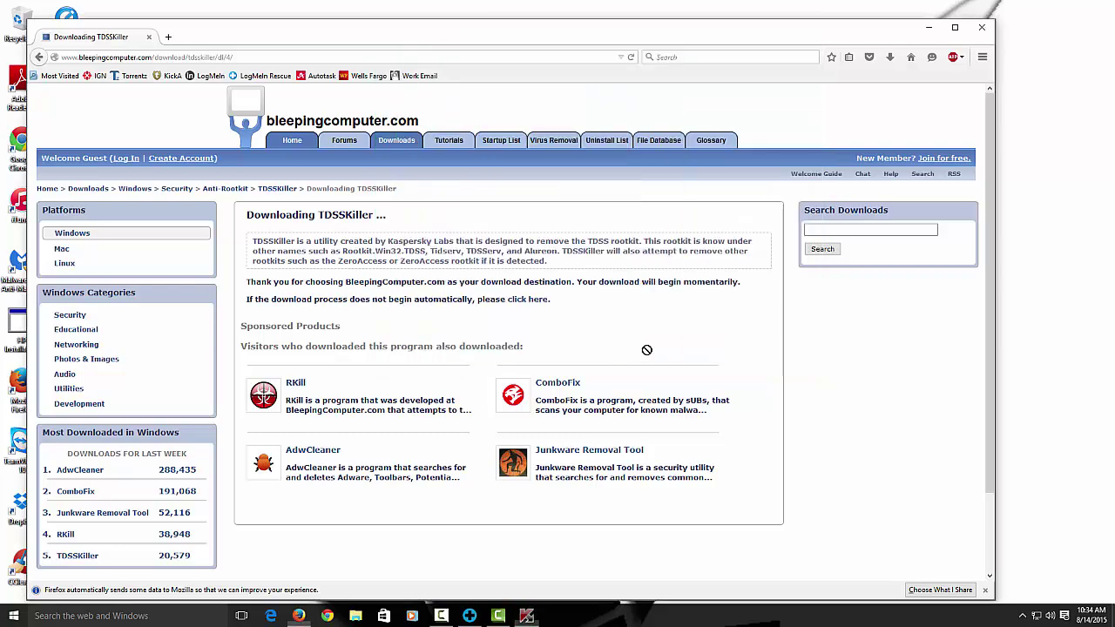
Step: Go to google.com and search for adwcleaner
double_click(203, 57)
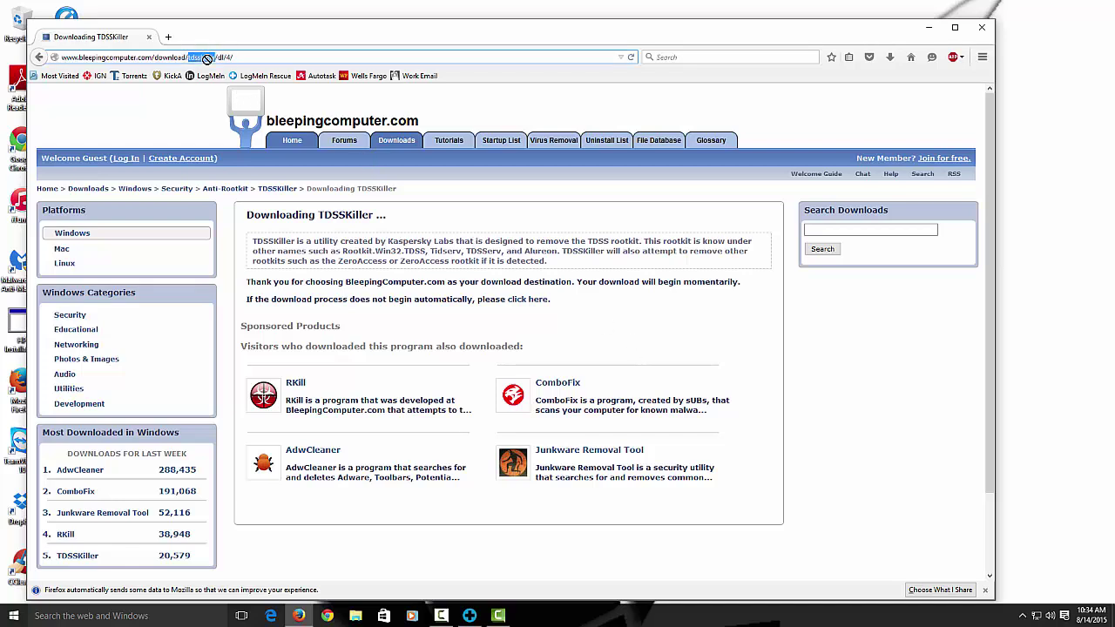
triple_click(207, 58)
text(google.com/)
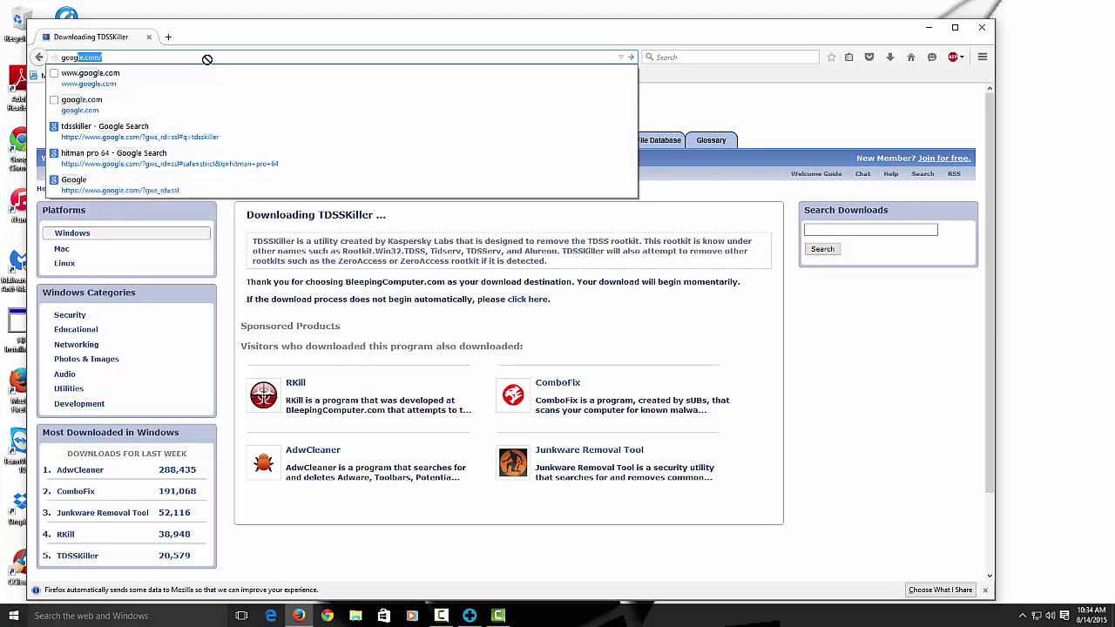
key(Return)
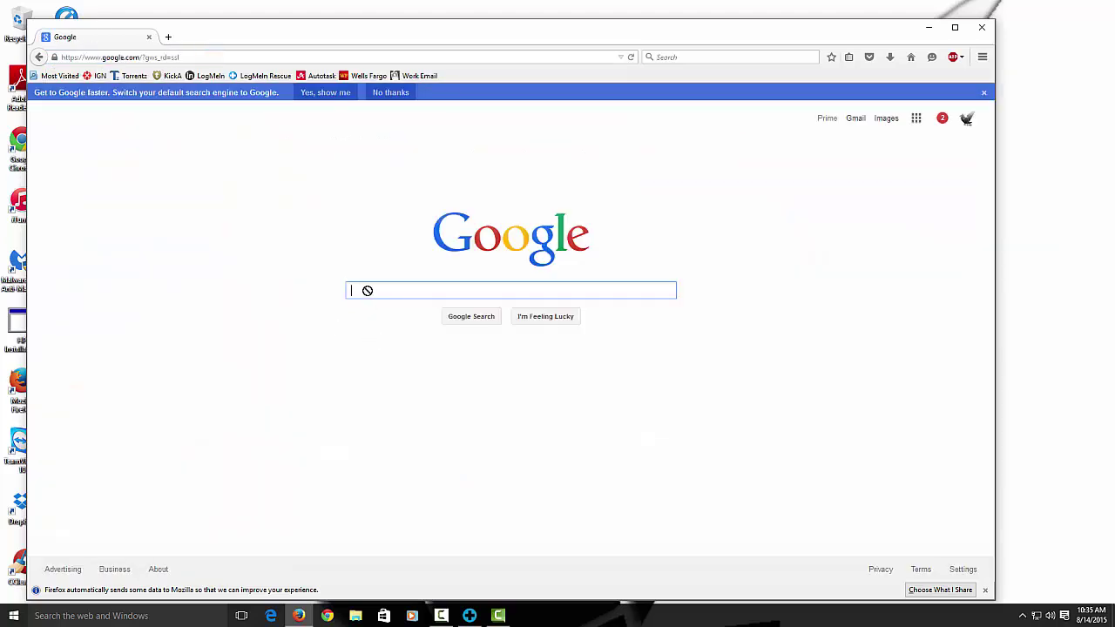
text(adwc)
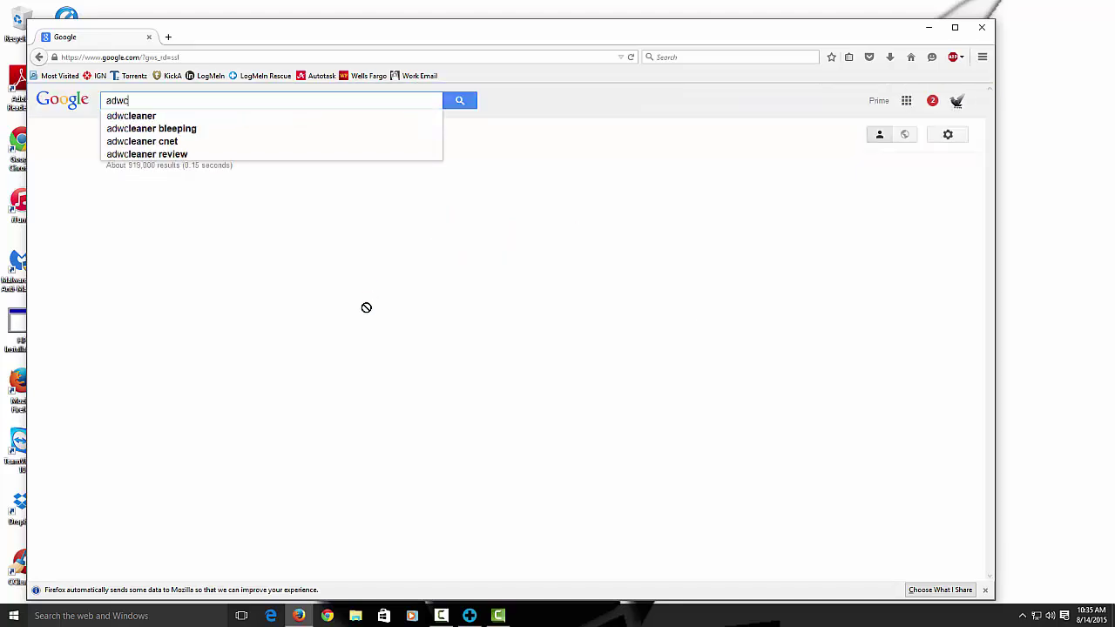
text(leaner)
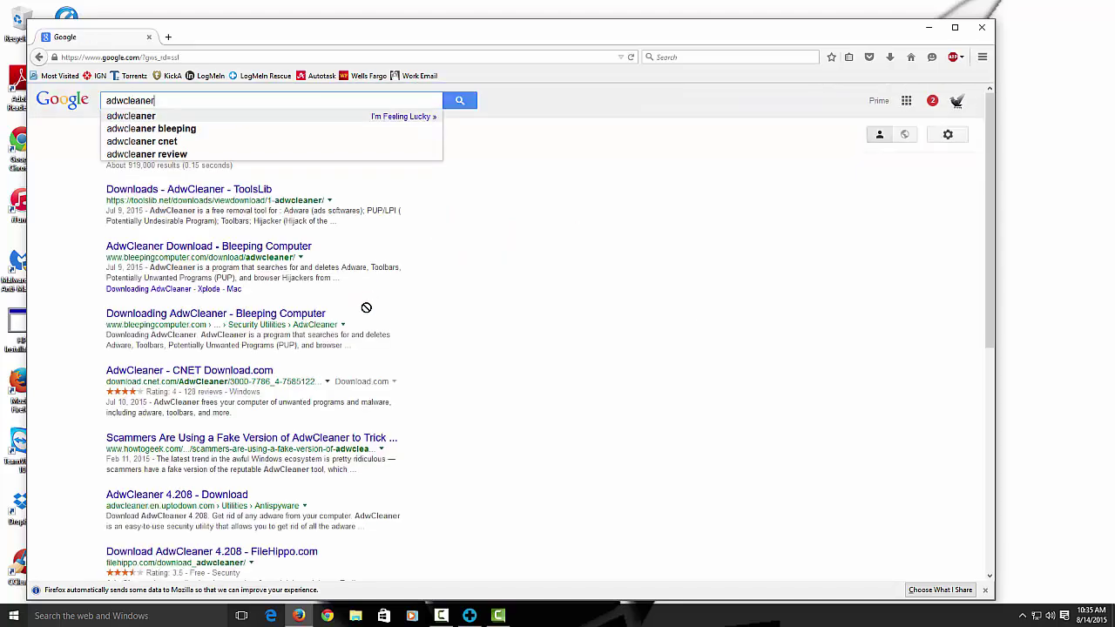
key(Return)
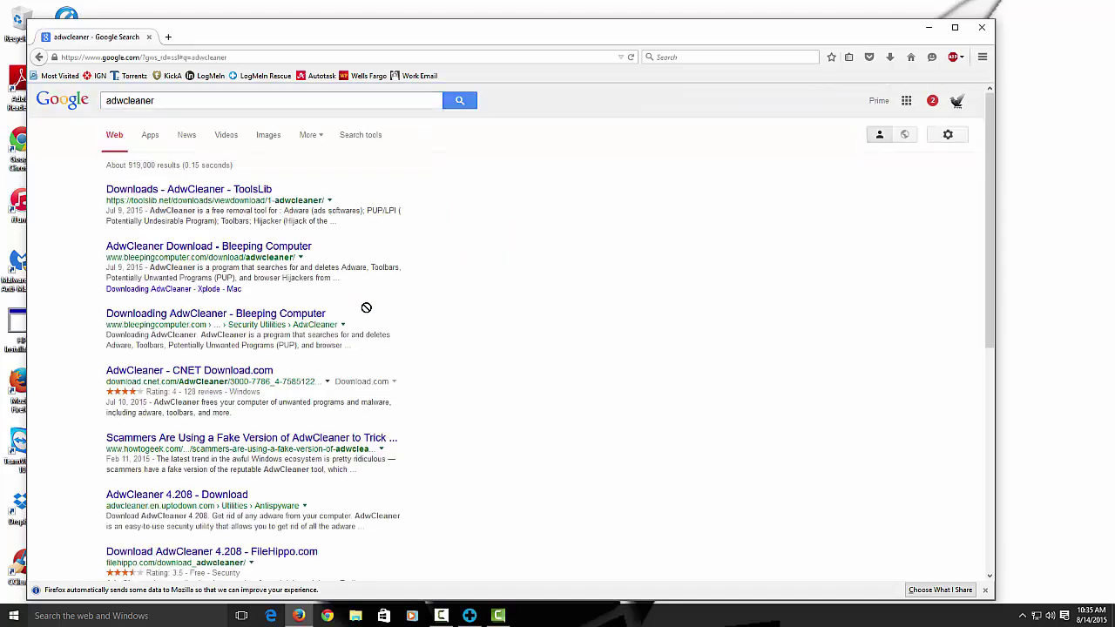
Step: Download AdwCleaner from its Bleeping Computer page and save AdwCleaner.exe
click(238, 245)
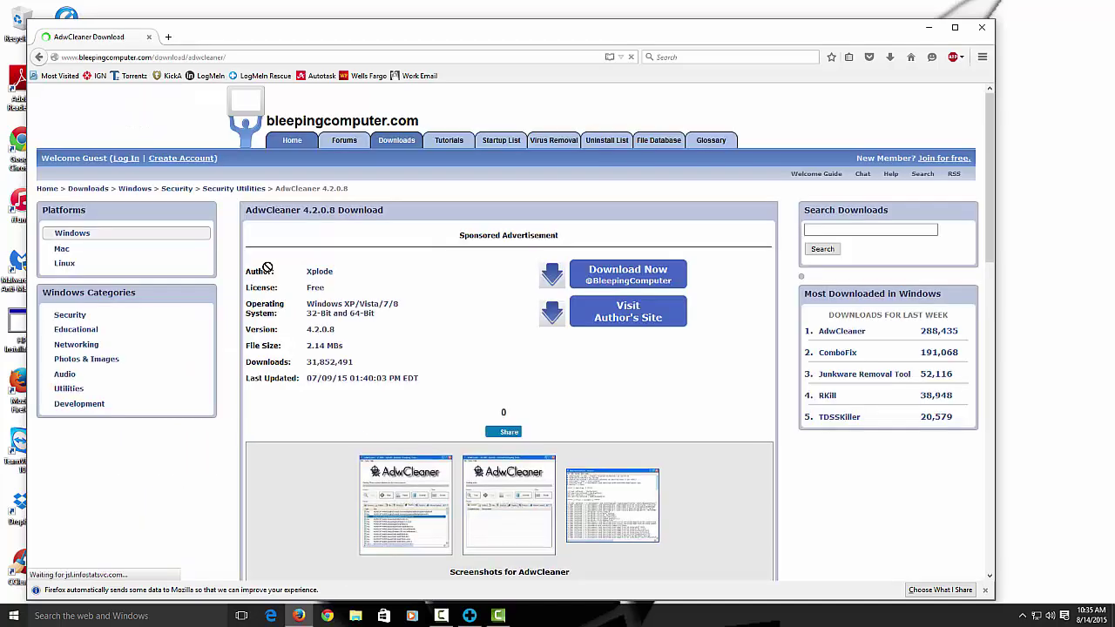
click(627, 274)
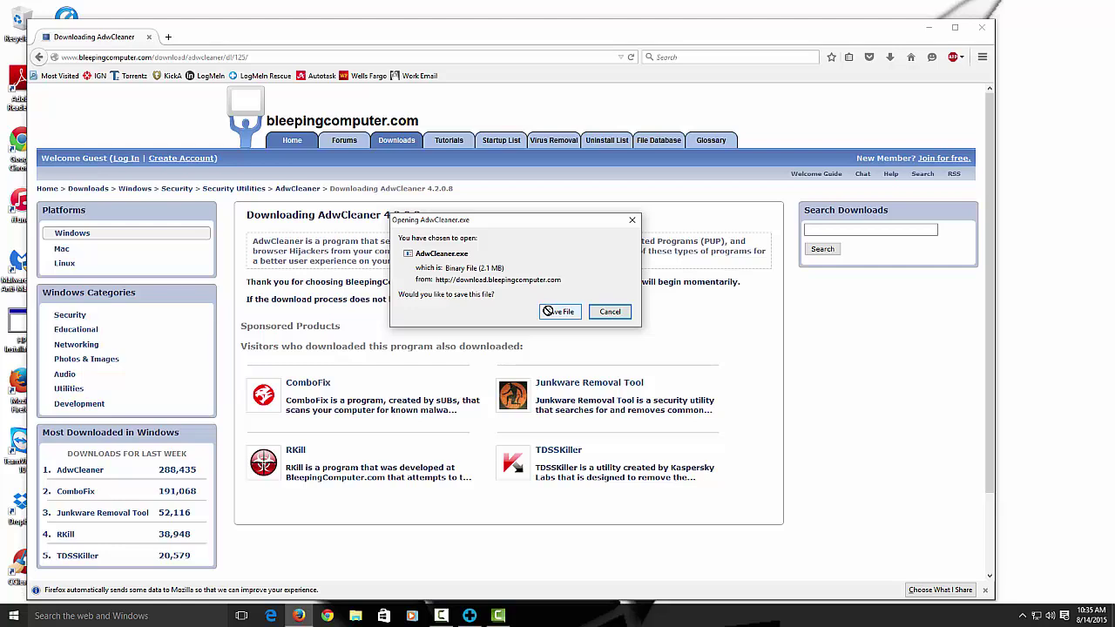
click(547, 311)
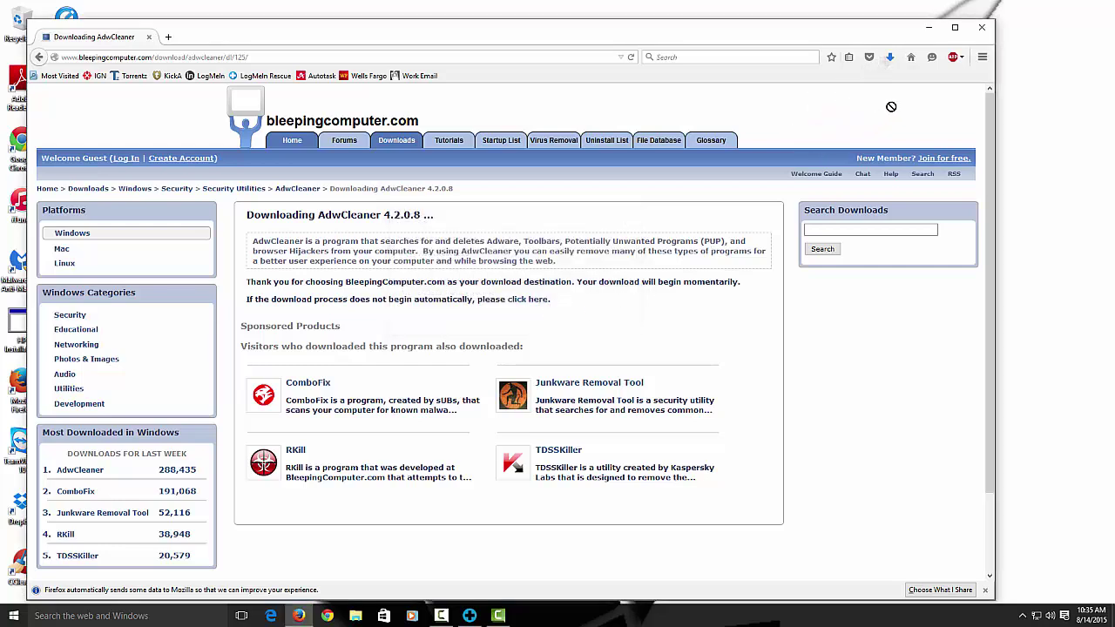
Step: Launch AdwCleaner.exe, agree to the terms of use, and scan and clean all detected elements
click(888, 58)
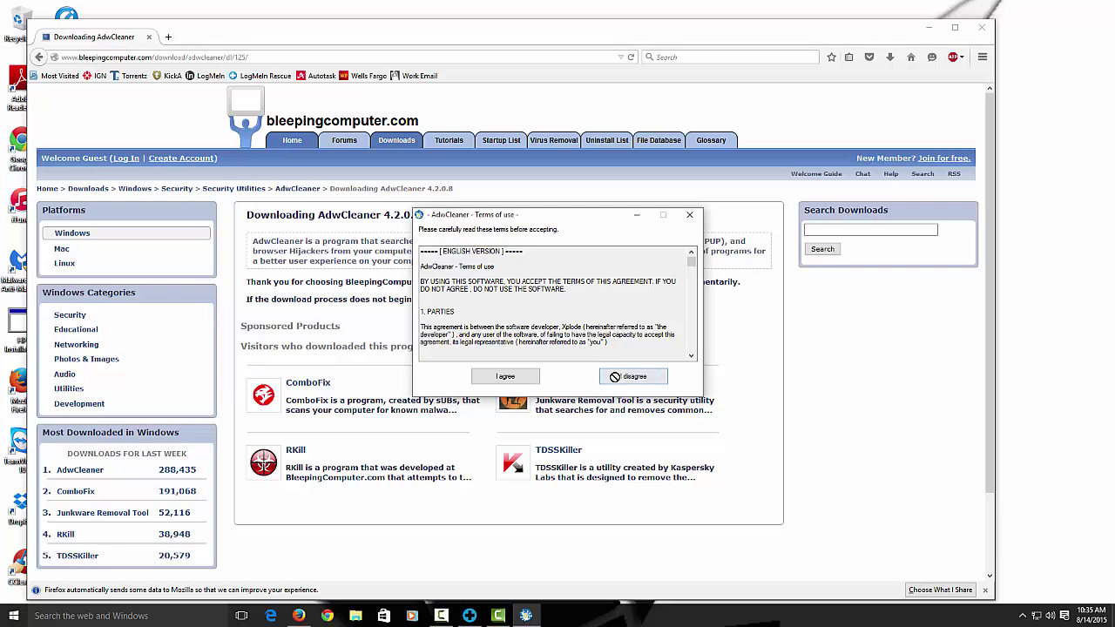
click(509, 377)
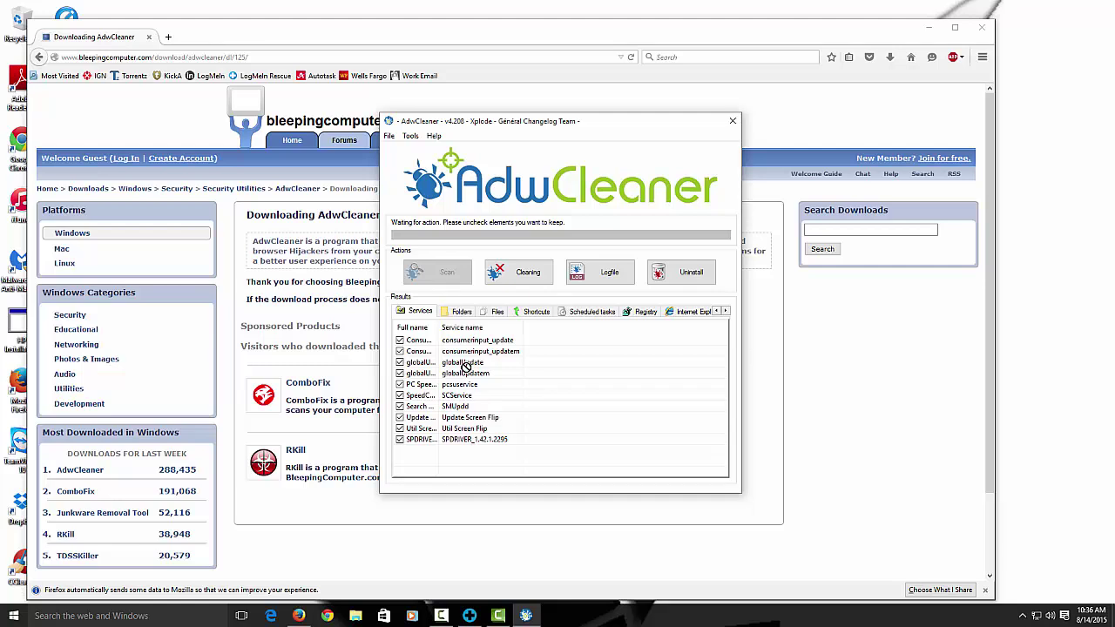
click(528, 273)
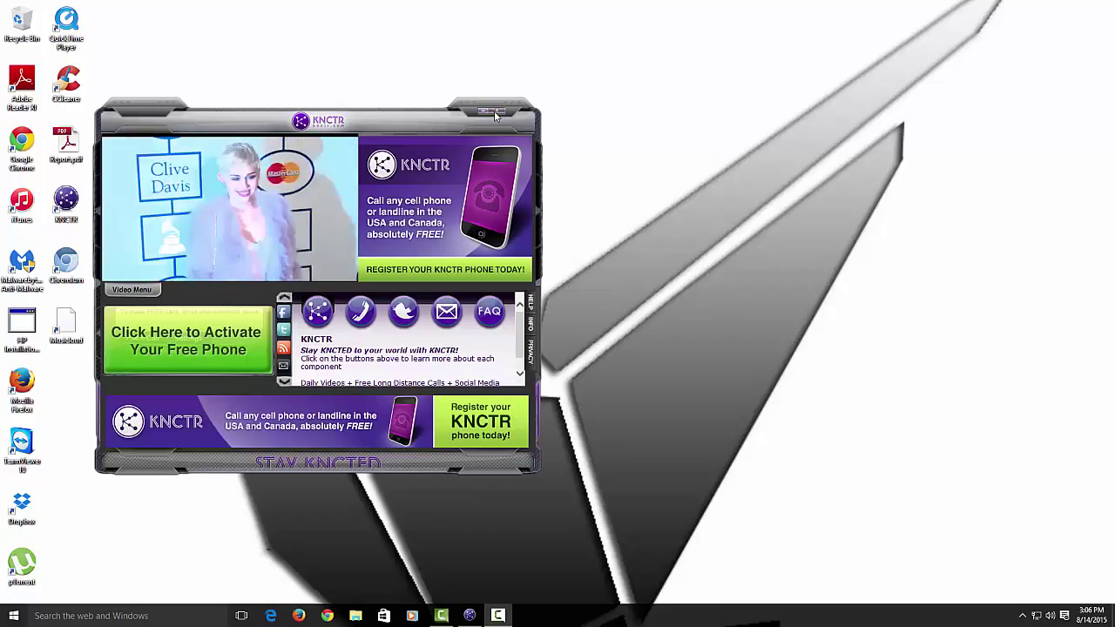
Step: Close the KNCTR window and open Programs and Features by running appwiz.cpl
click(494, 111)
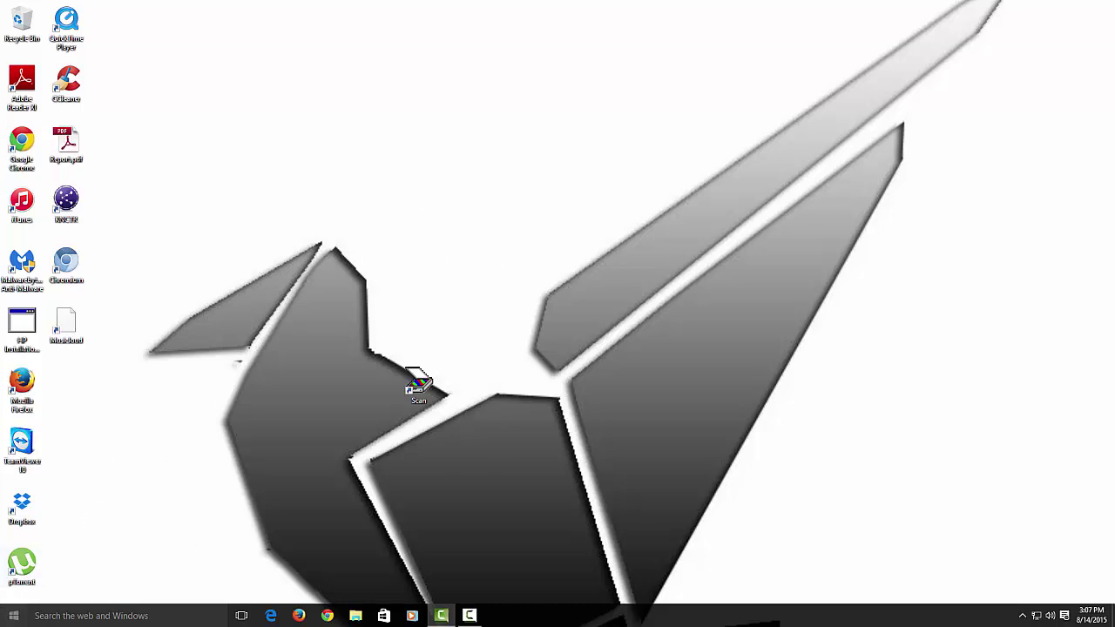
click(13, 616)
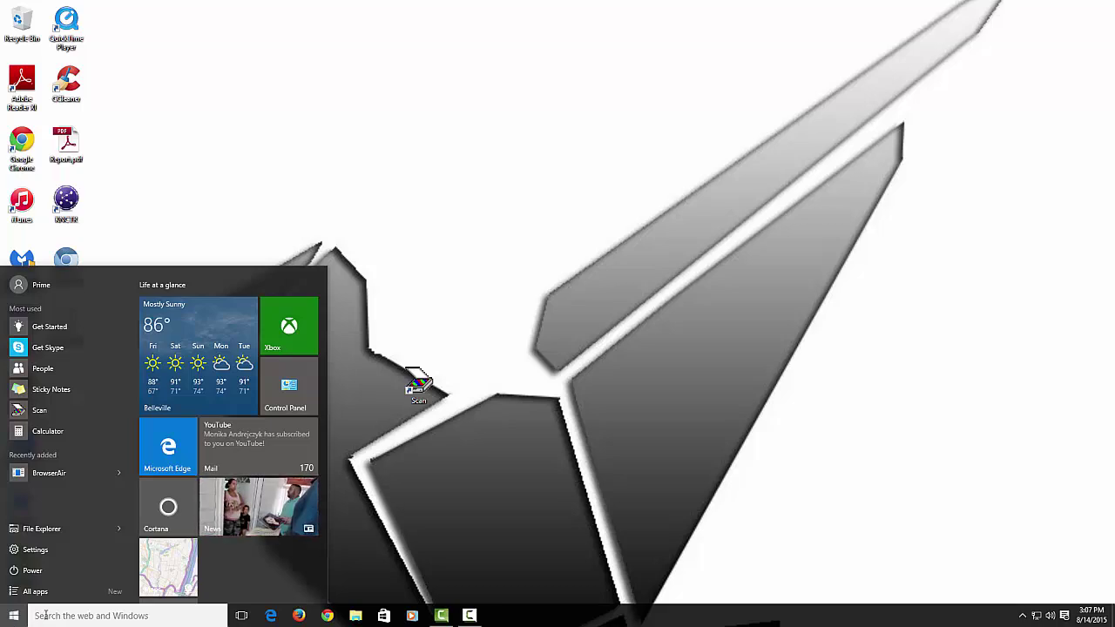
text(app)
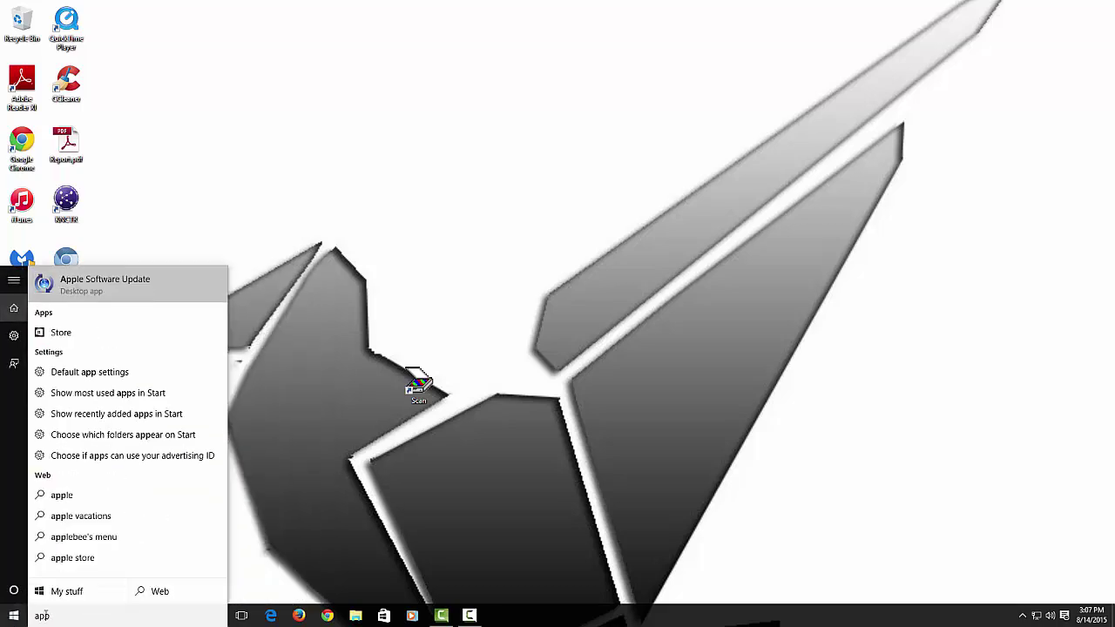
text(wiz.cpl)
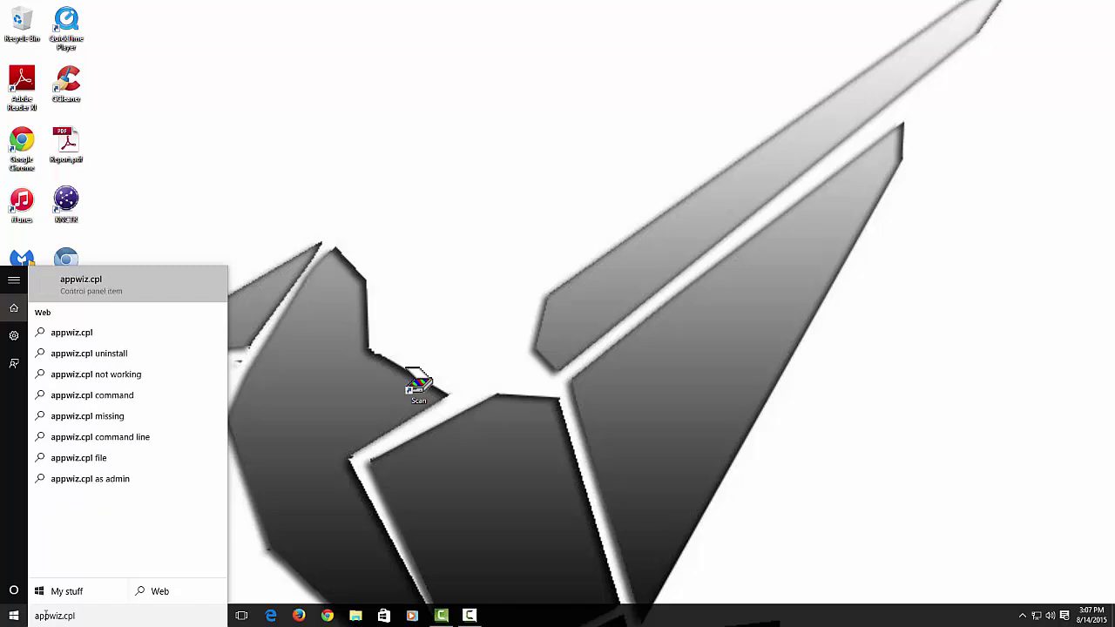
key(Return)
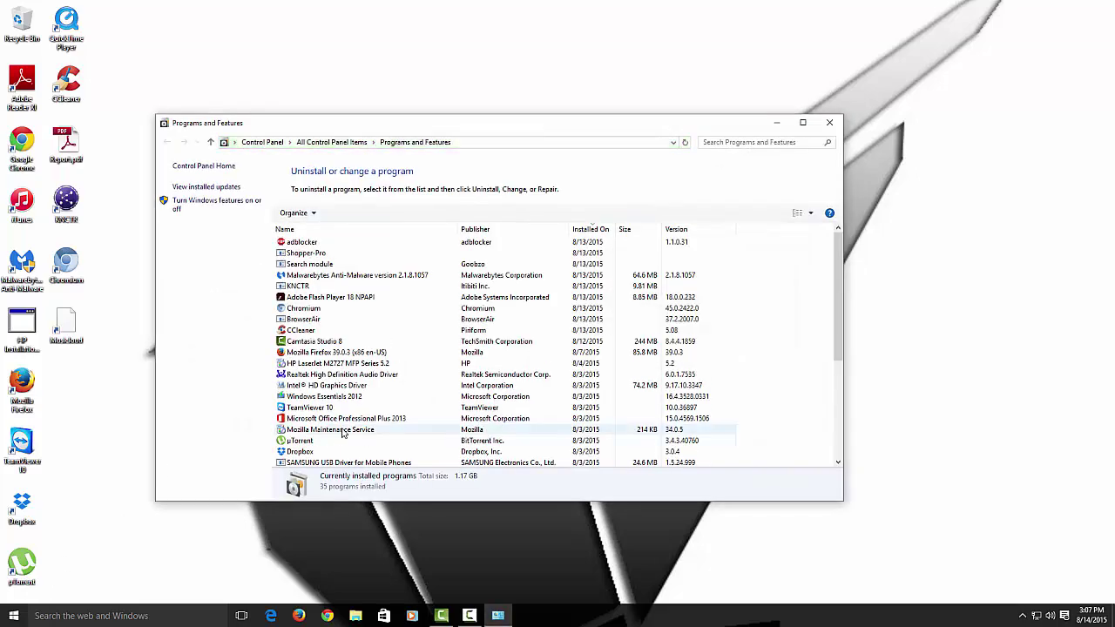
Step: Uninstall adblocker and Shopper-Pro, confirming removal of the Shopper-Pro entry from the program list
click(302, 243)
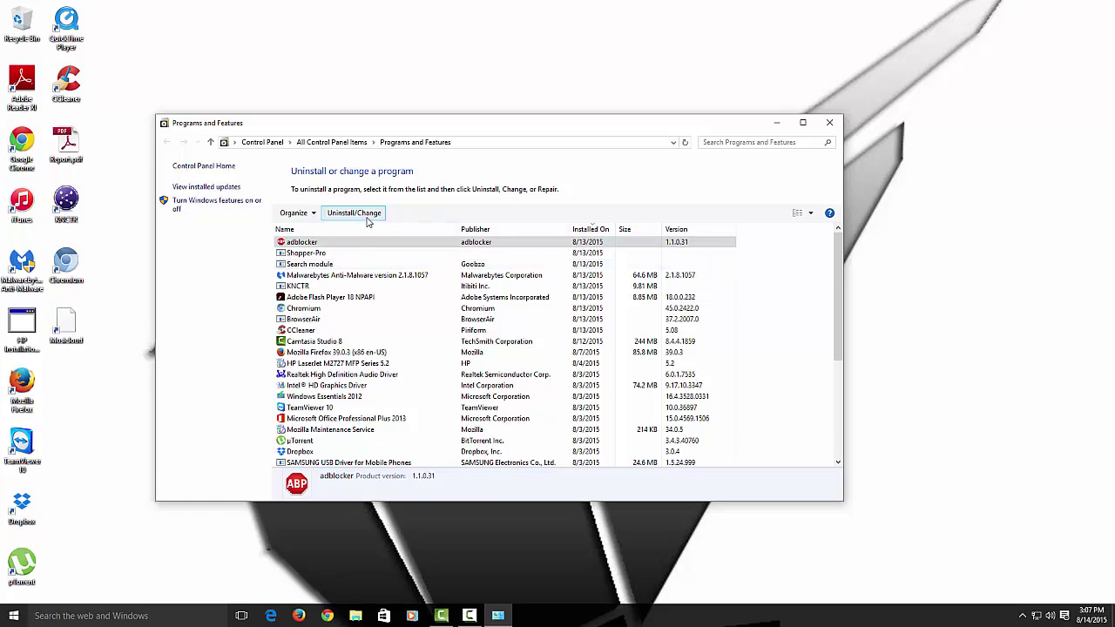
click(307, 242)
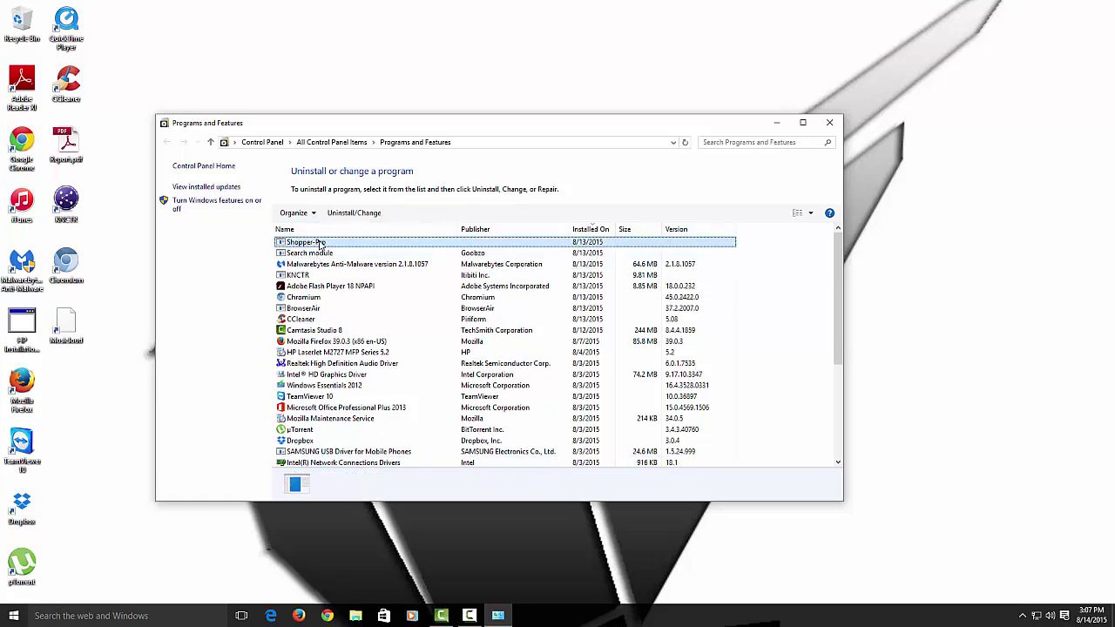
click(354, 212)
click(585, 321)
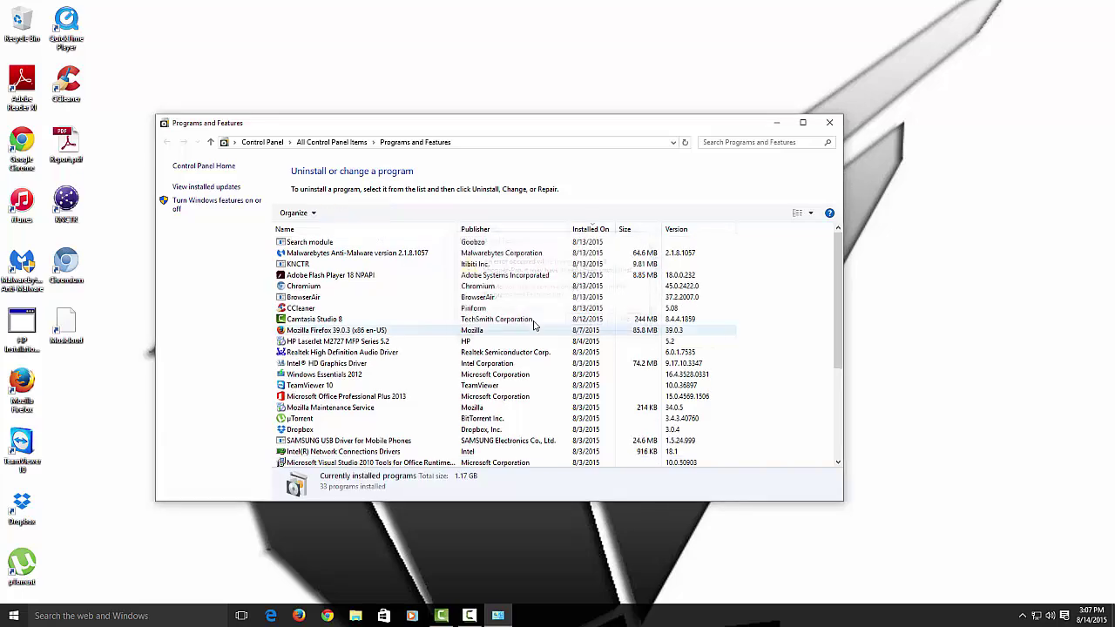
Step: Uninstall Search module and confirm removing its entry from the program list
click(347, 242)
click(353, 212)
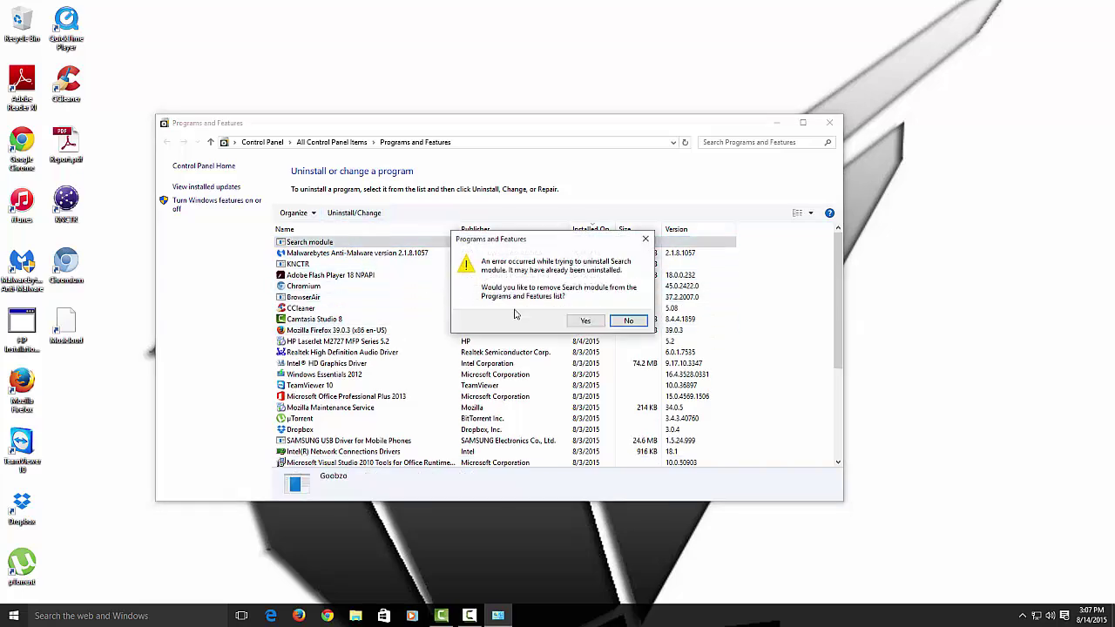
click(585, 321)
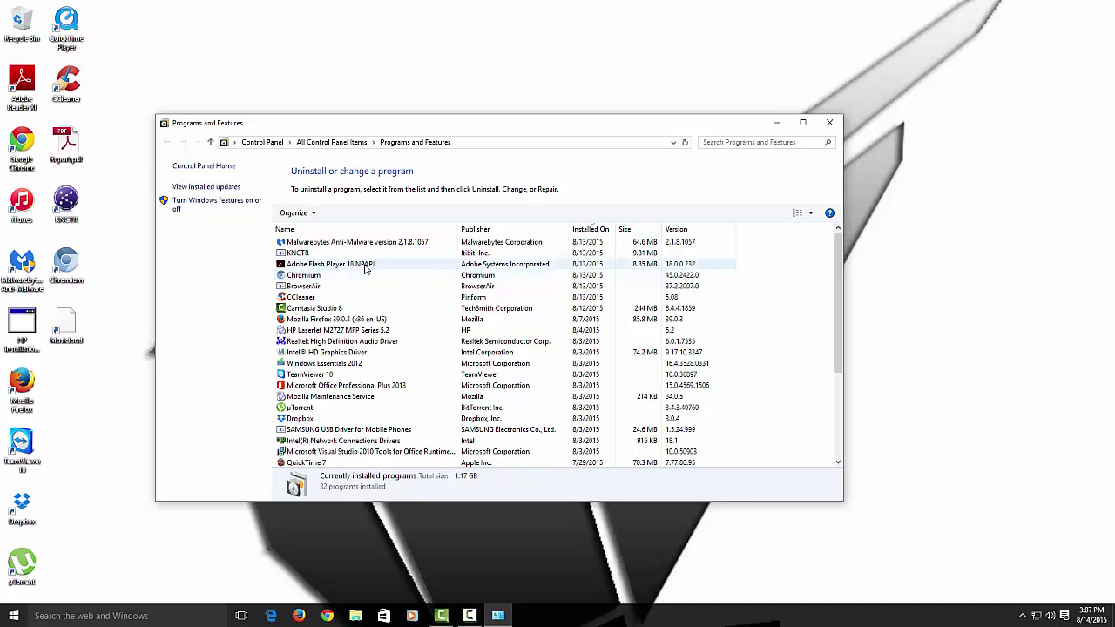
Step: Try to uninstall KNCTR from the installed programs
click(299, 253)
click(338, 213)
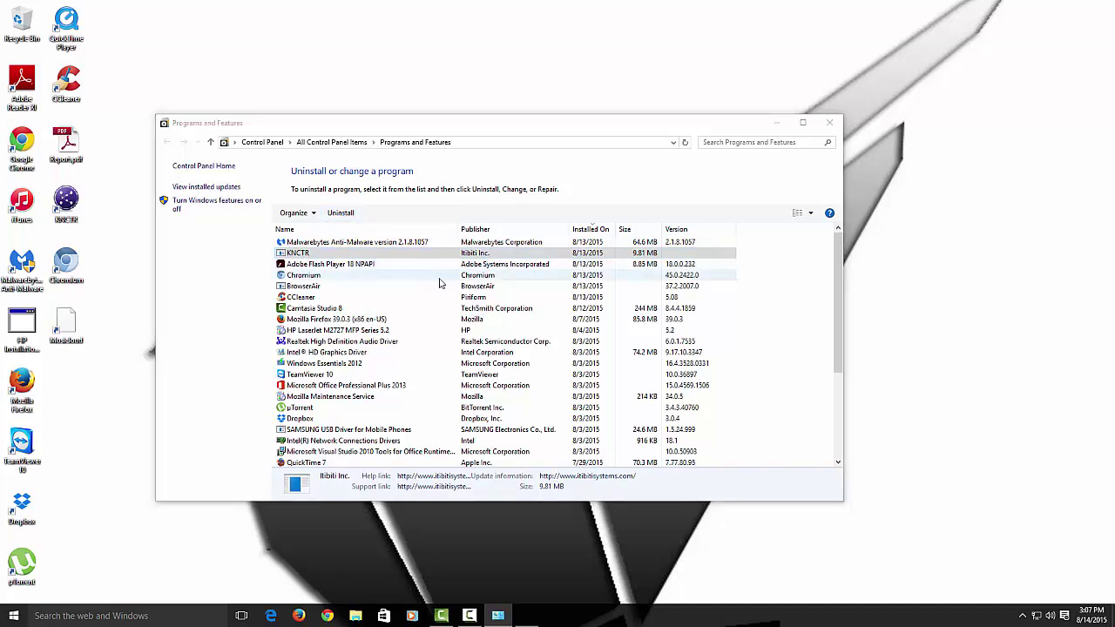
click(651, 350)
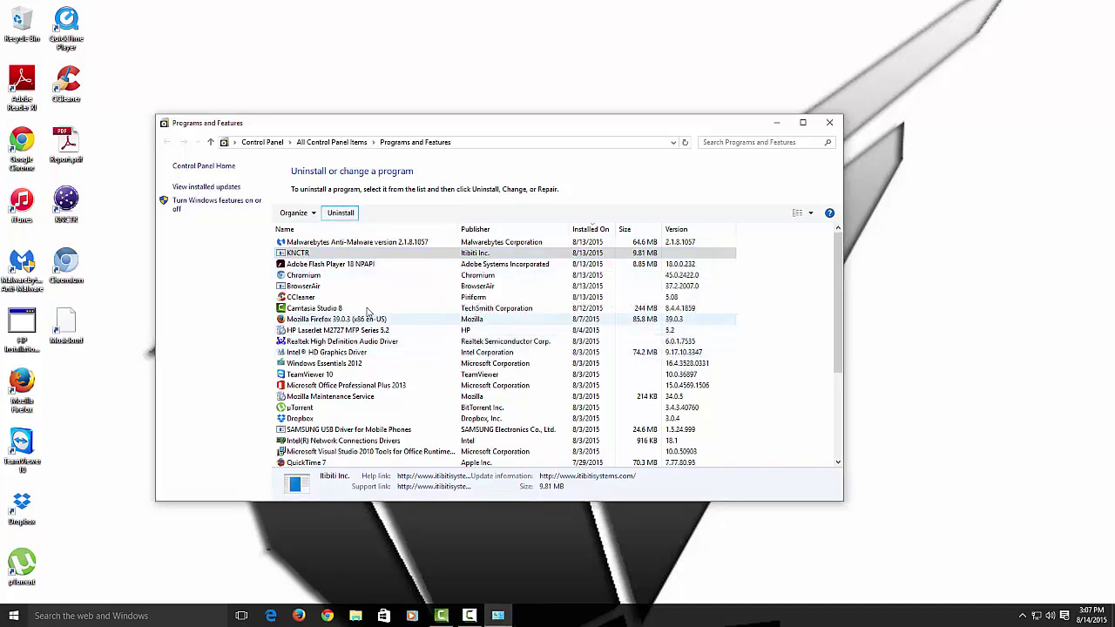
Step: Uninstall Chromium and BrowserAir, then close Programs and Features
click(313, 276)
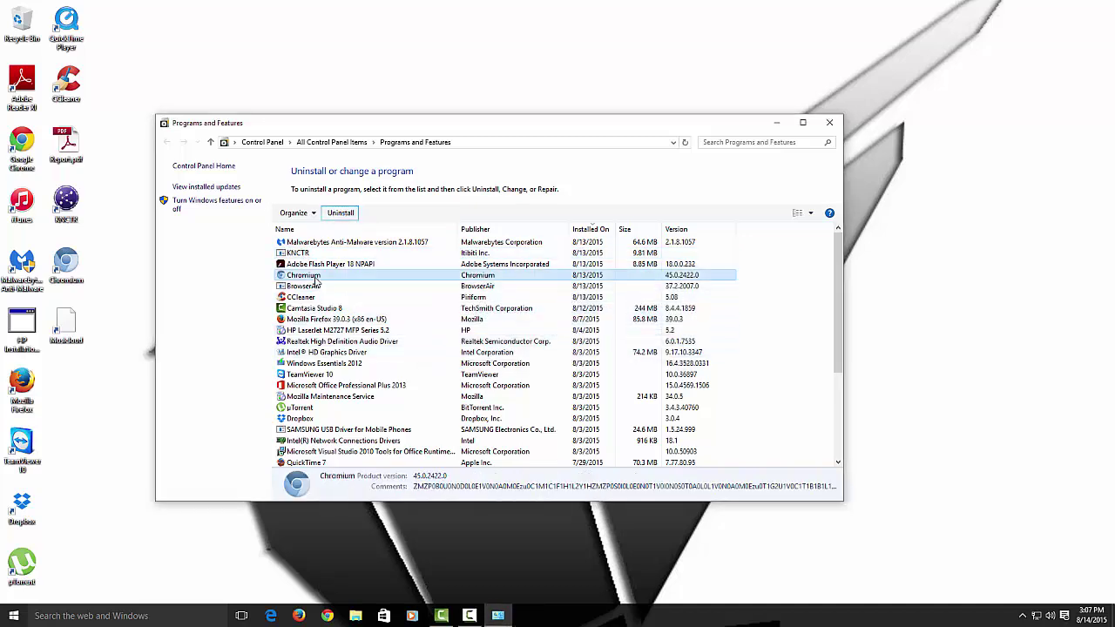
double_click(389, 278)
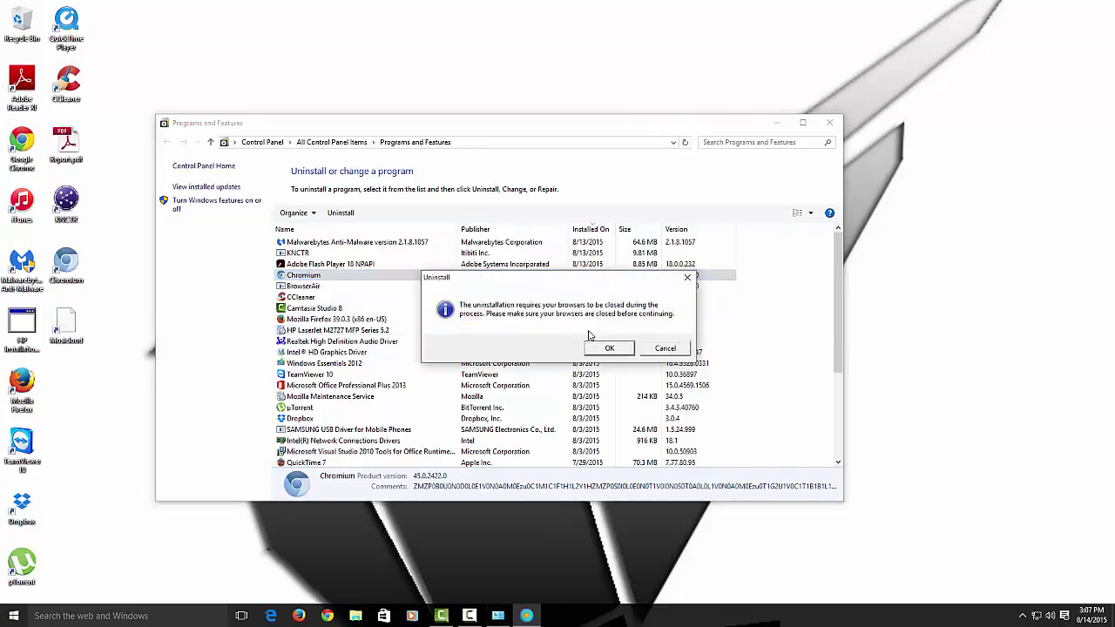
click(610, 349)
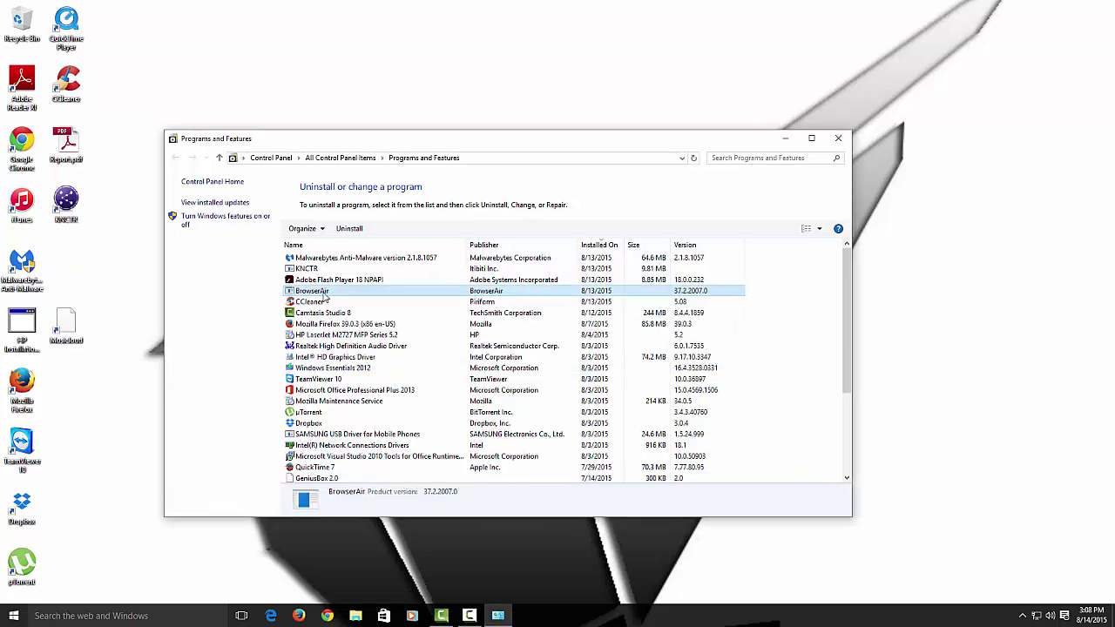
double_click(324, 296)
click(581, 324)
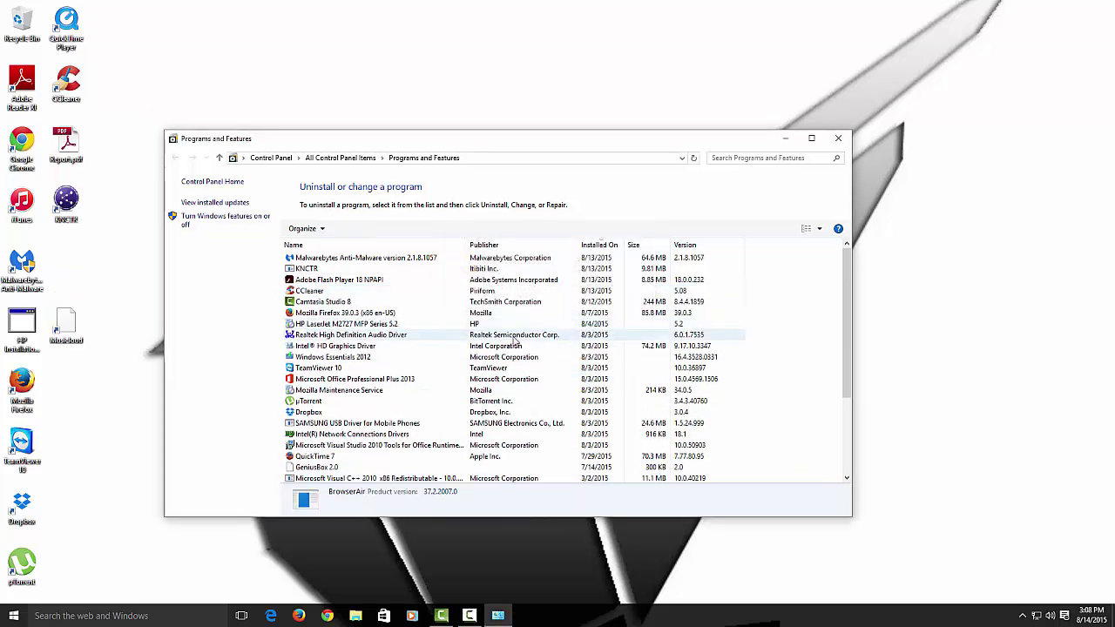
click(436, 268)
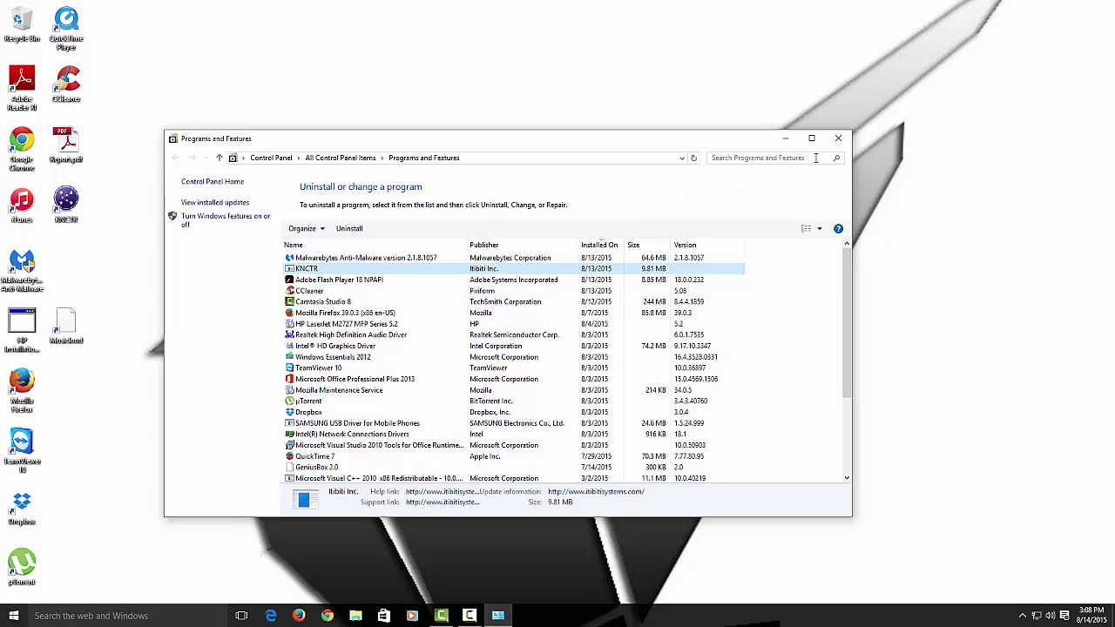
click(838, 138)
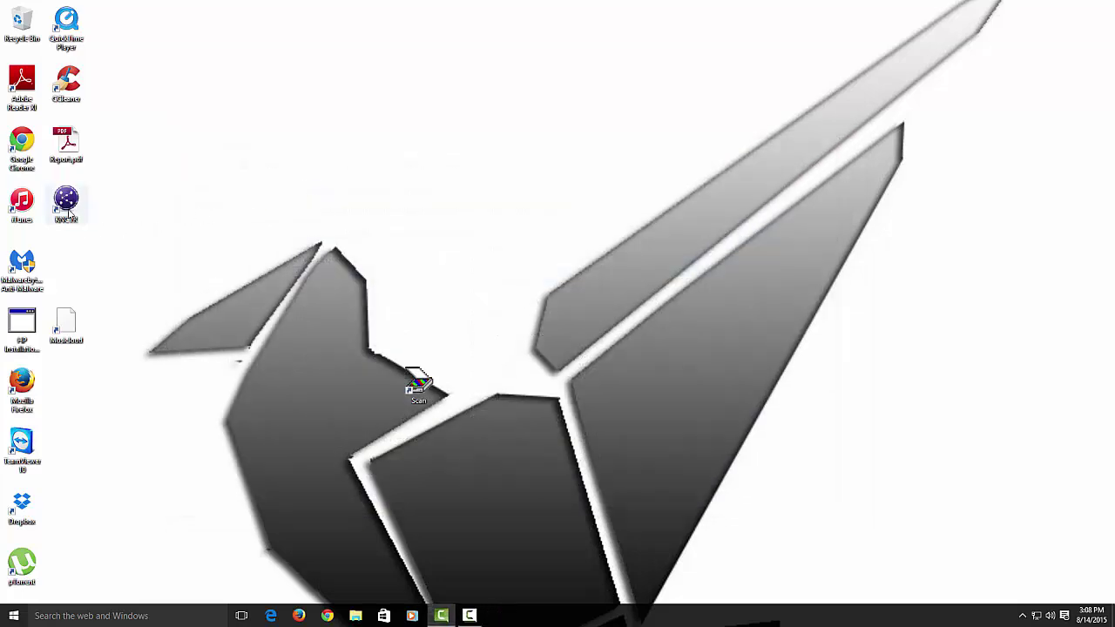
Step: Delete the KNCTR shortcut and the blank-icon shortcut below it from the desktop
drag(108, 185, 52, 344)
right_click(59, 336)
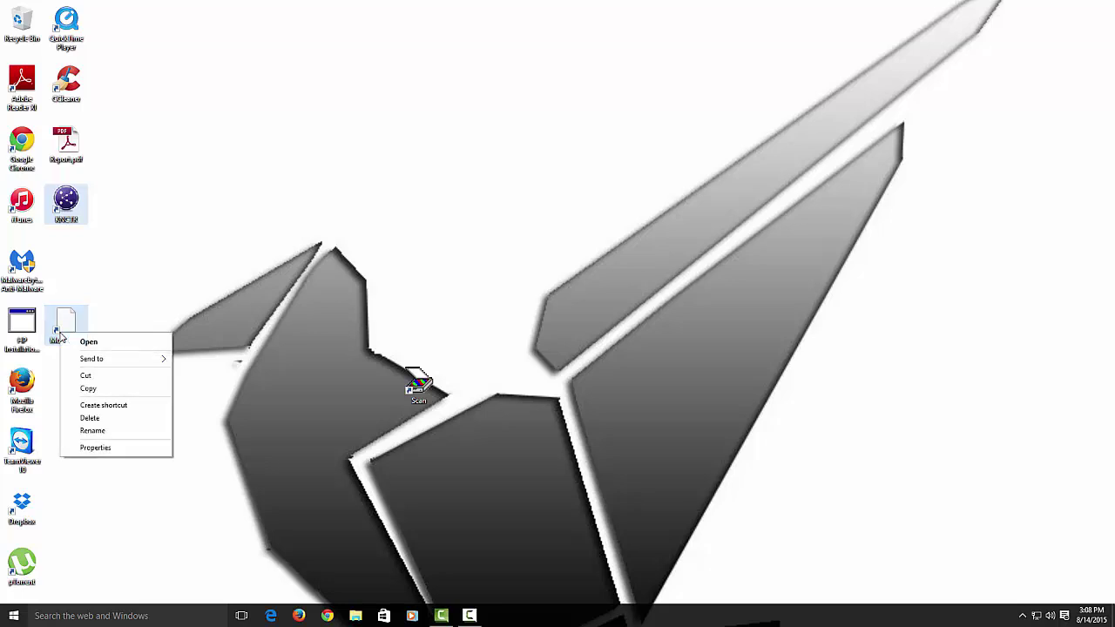
click(97, 418)
click(579, 317)
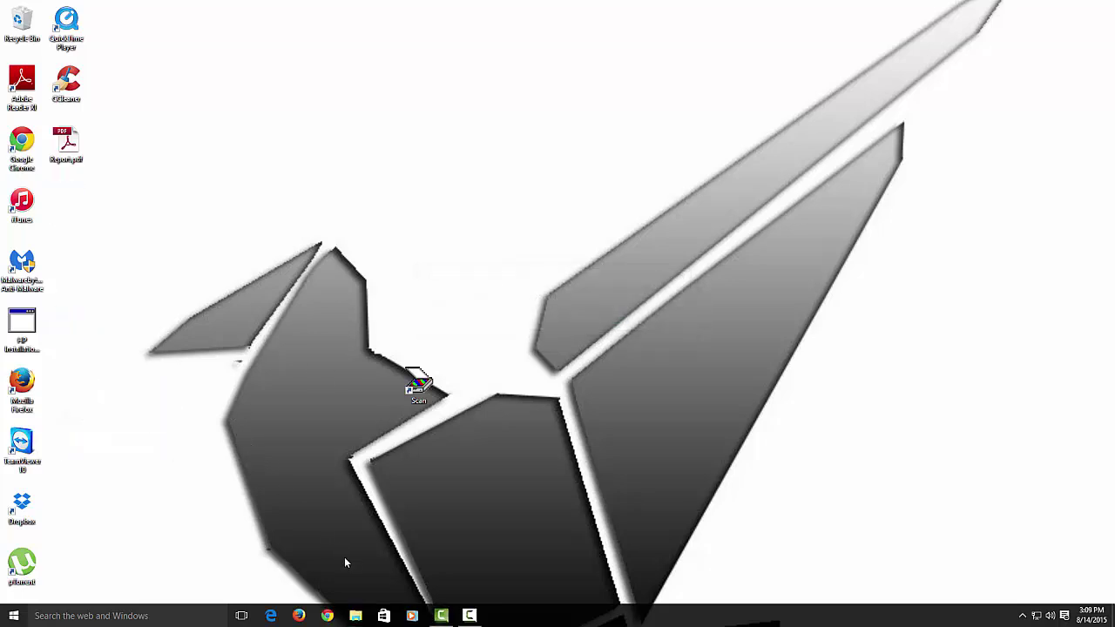
click(328, 617)
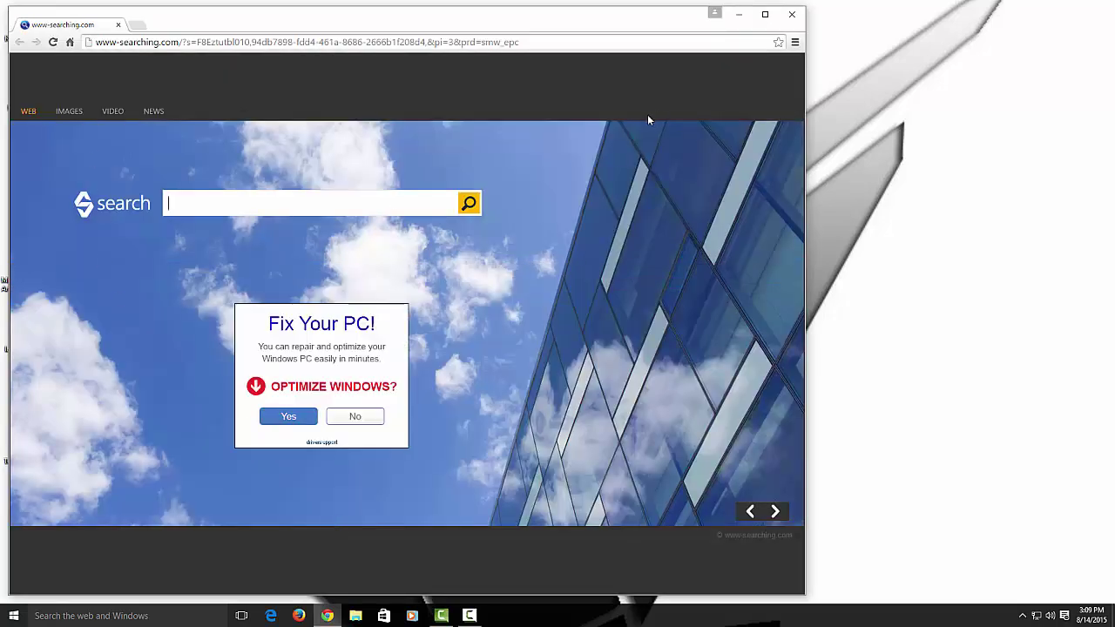
click(794, 42)
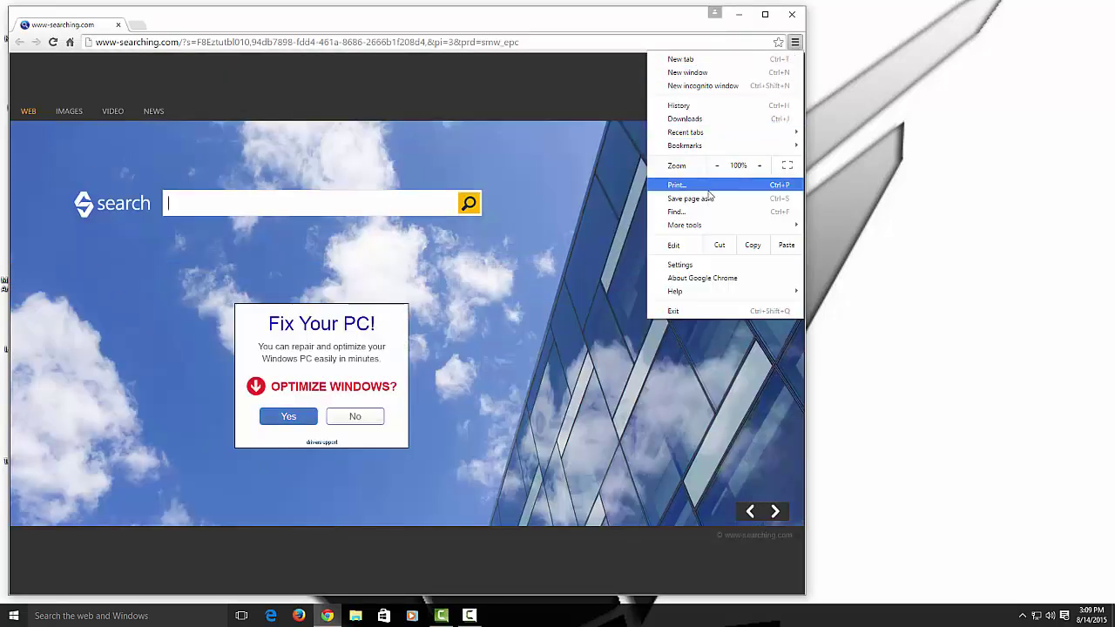
click(696, 264)
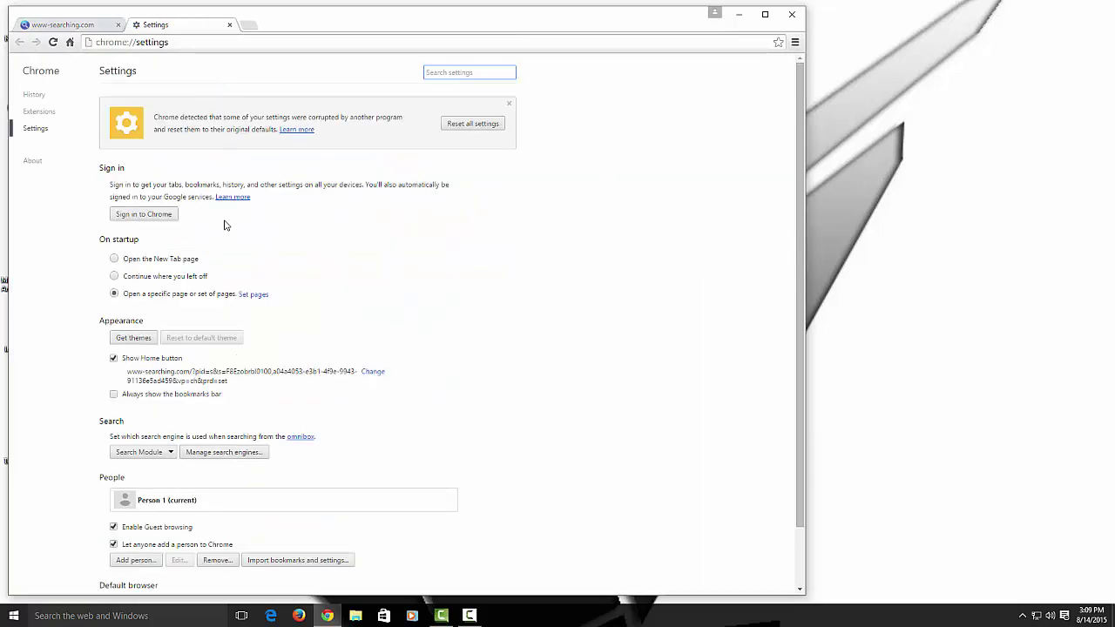
click(252, 295)
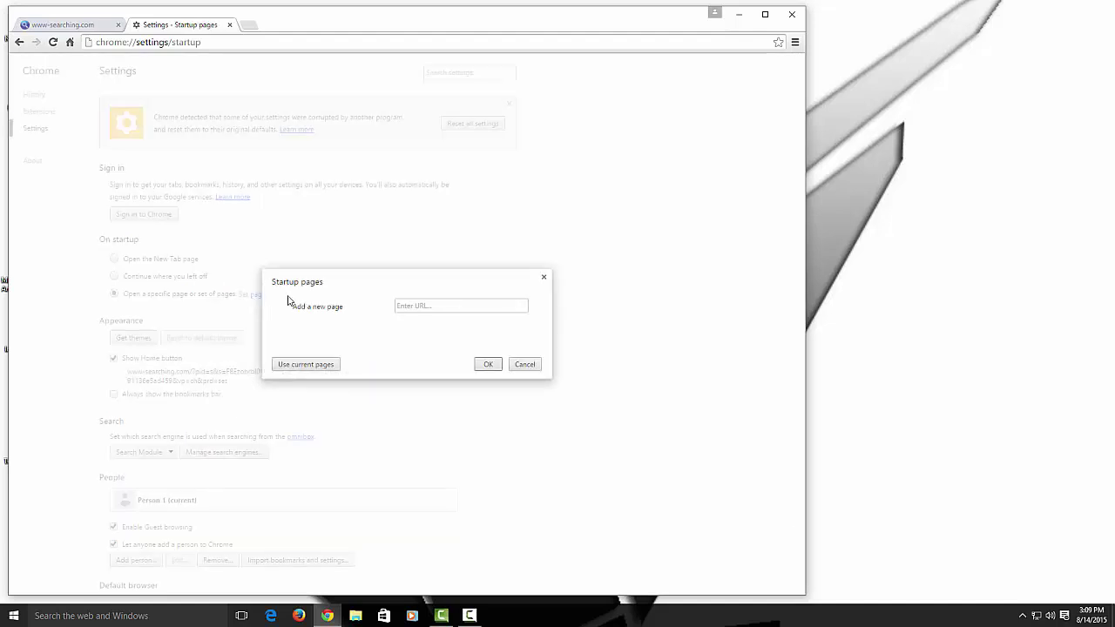
click(401, 306)
text(w)
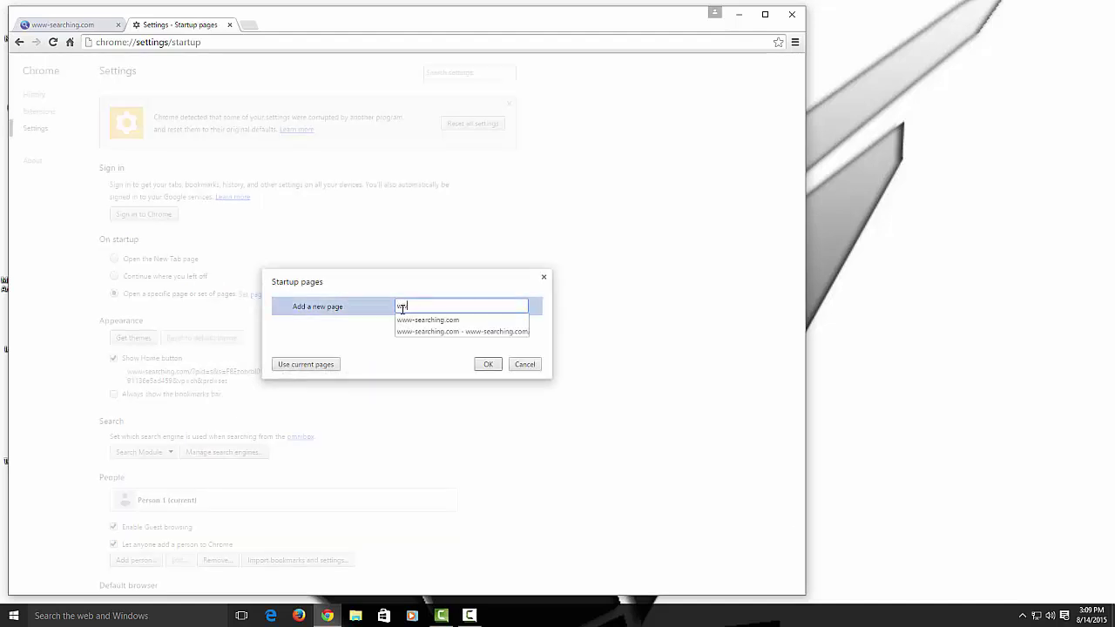
text(ww.google.com)
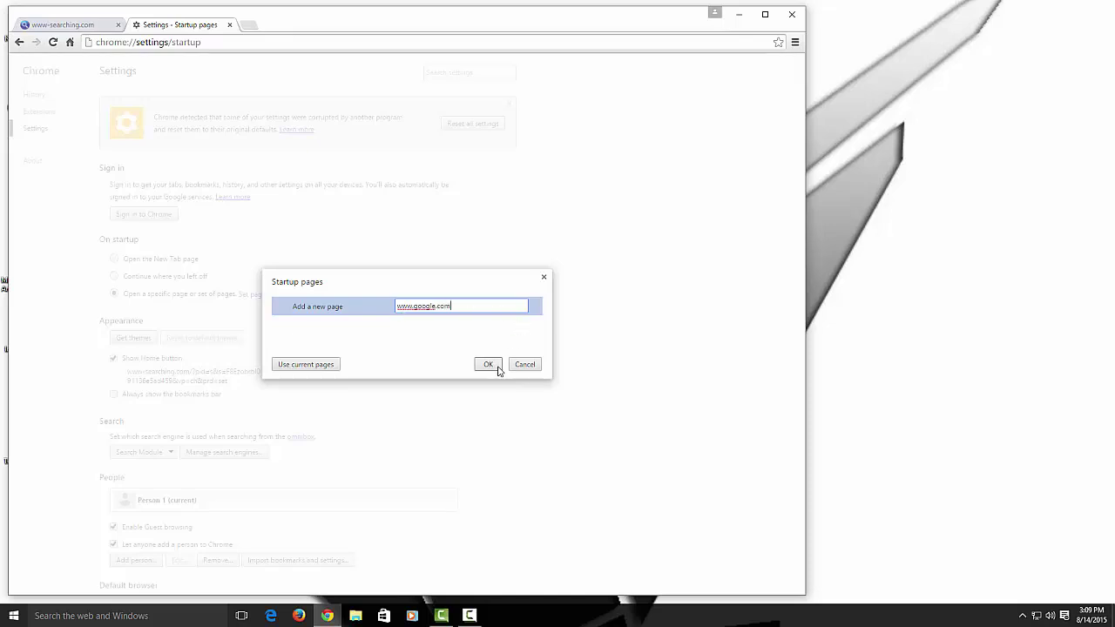
click(488, 364)
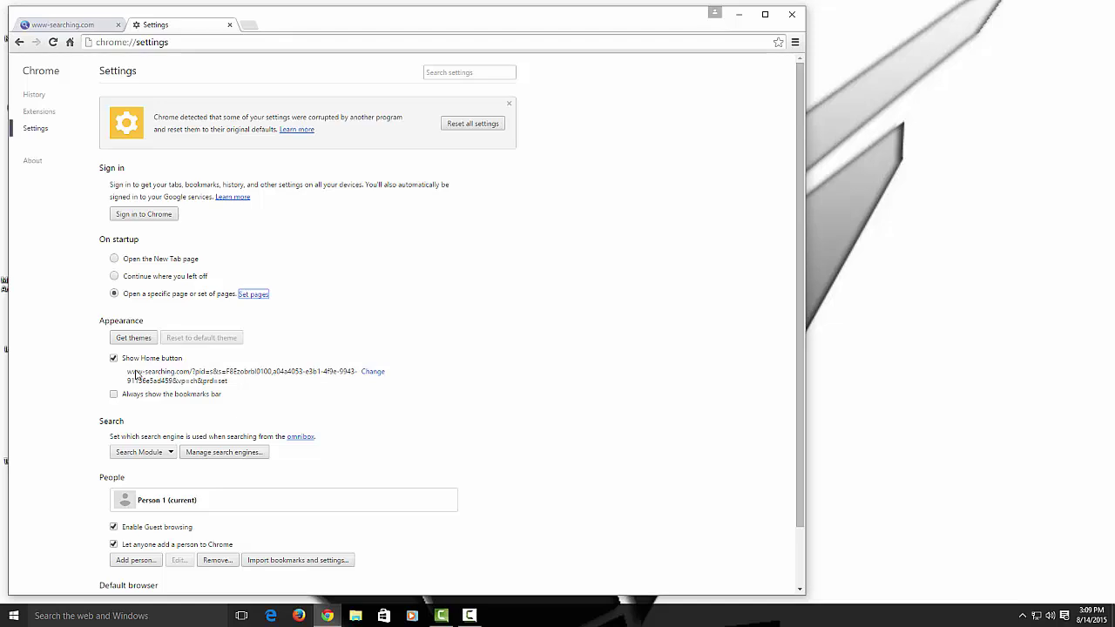
click(373, 372)
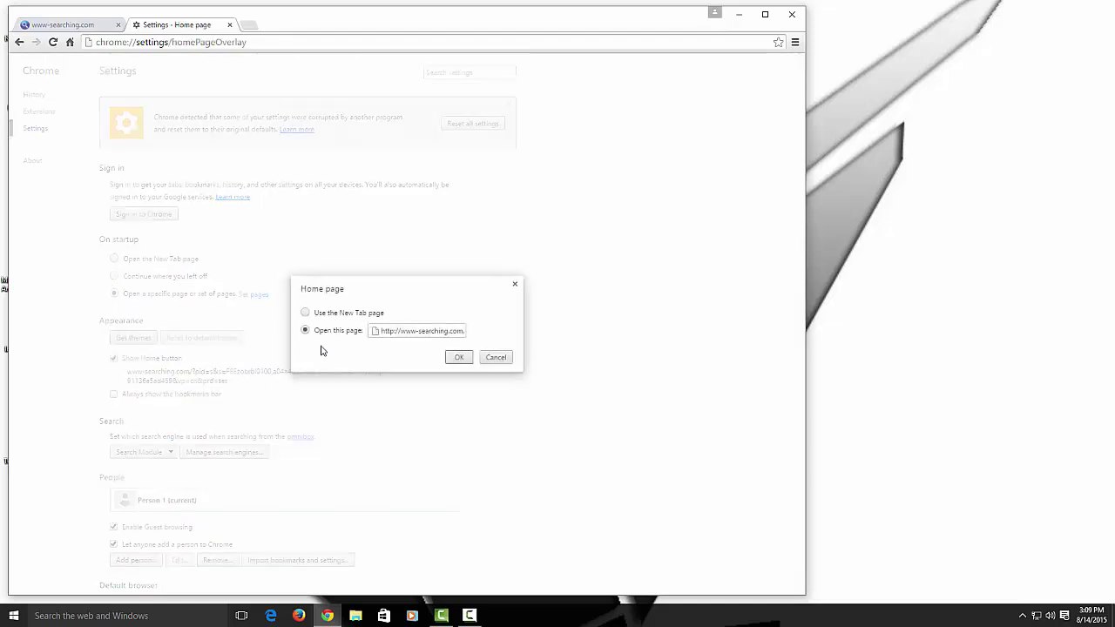
click(420, 331)
drag(419, 331, 579, 335)
key(BackSpace)
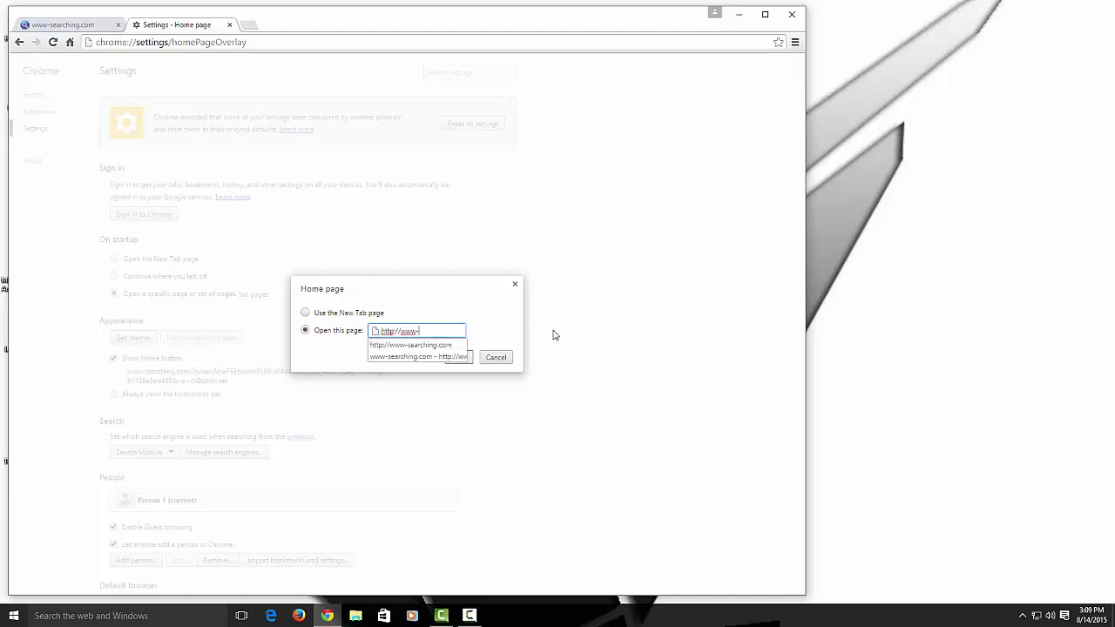
text(google.com)
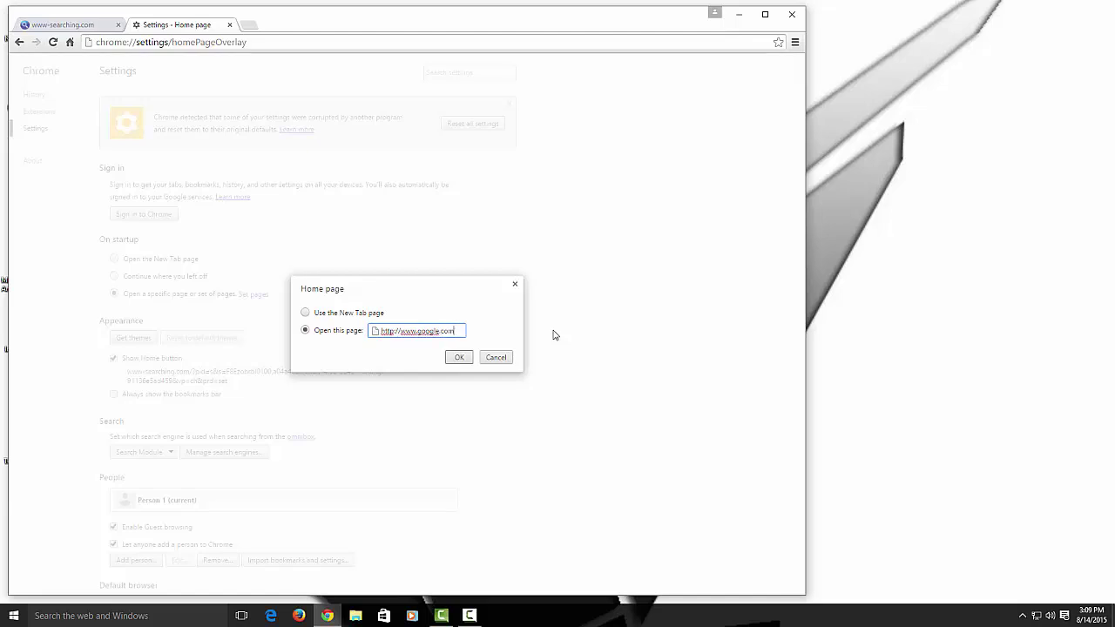
click(461, 357)
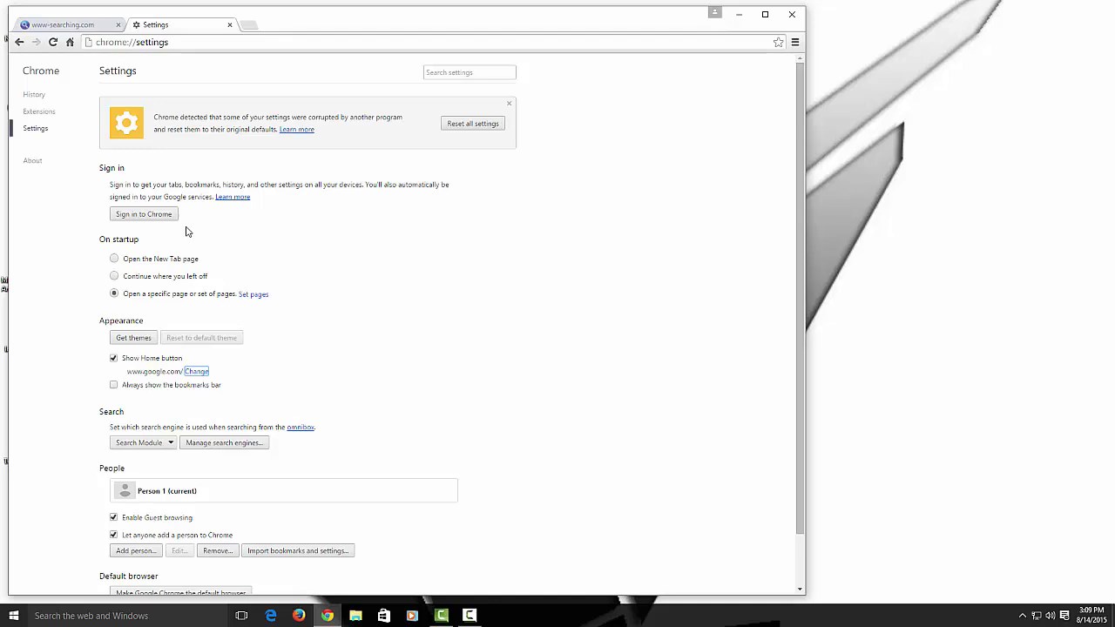
Step: Remove the HQCinema Pro 2.1V12.08 extension from Chrome's extensions
click(39, 111)
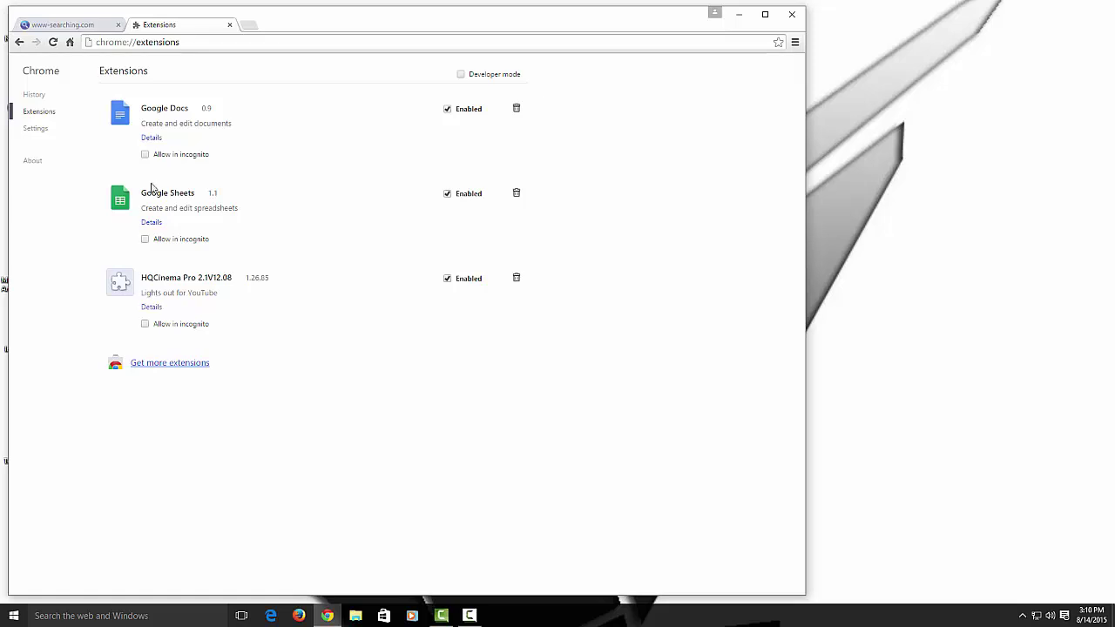
click(515, 280)
click(419, 143)
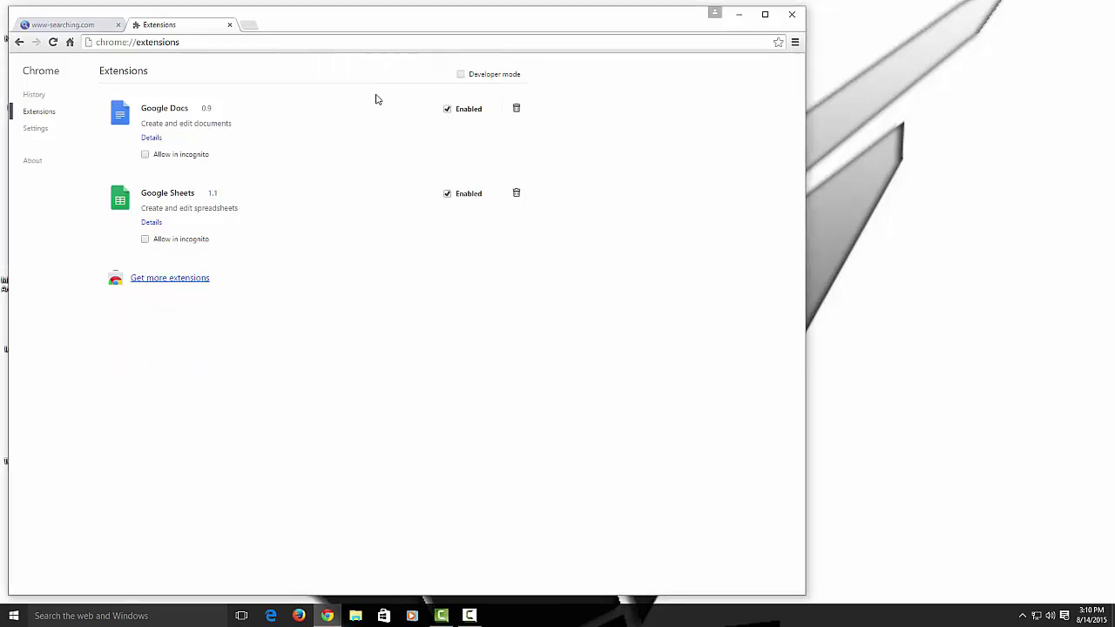
Step: Find AdBlock by getadblock.com in the Chrome Web Store, add it to Chrome, and close the extra tabs
click(167, 278)
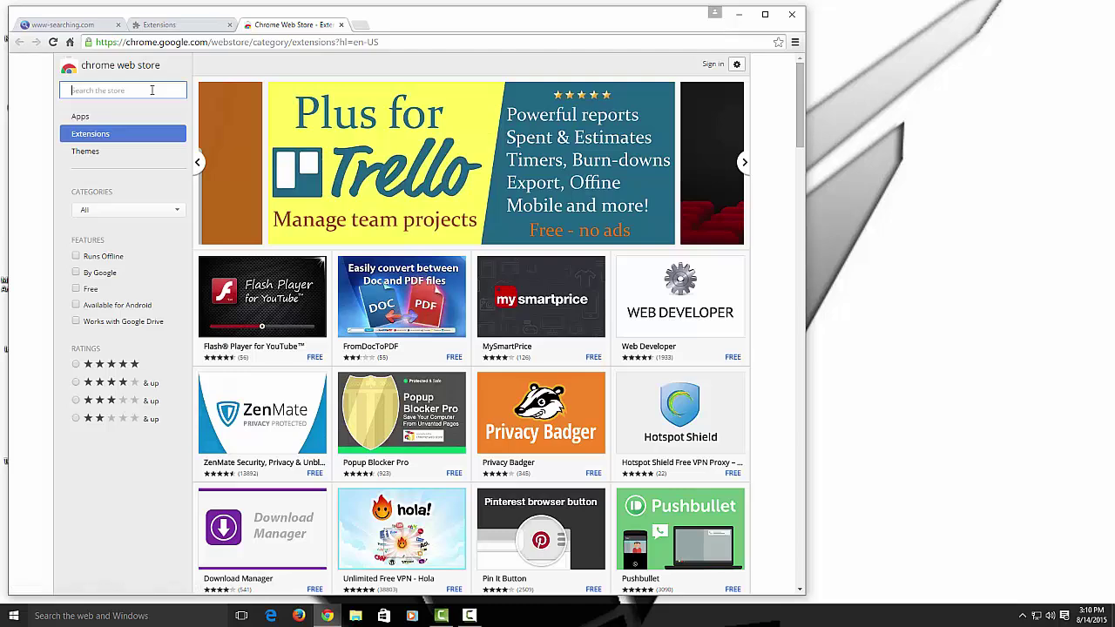
text(adblock)
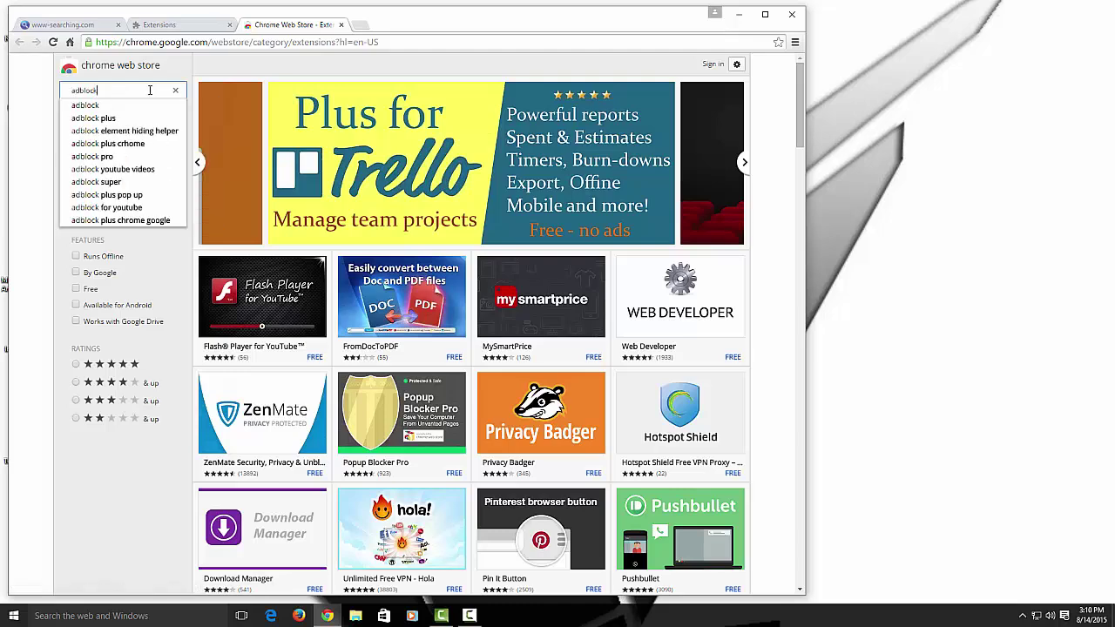
key(Return)
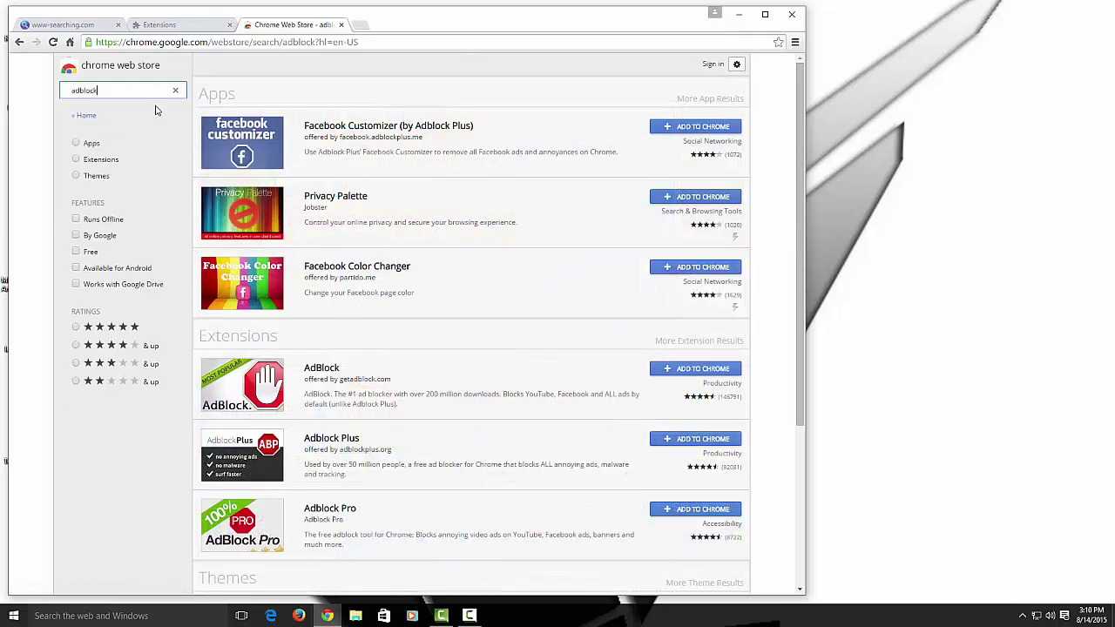
click(688, 369)
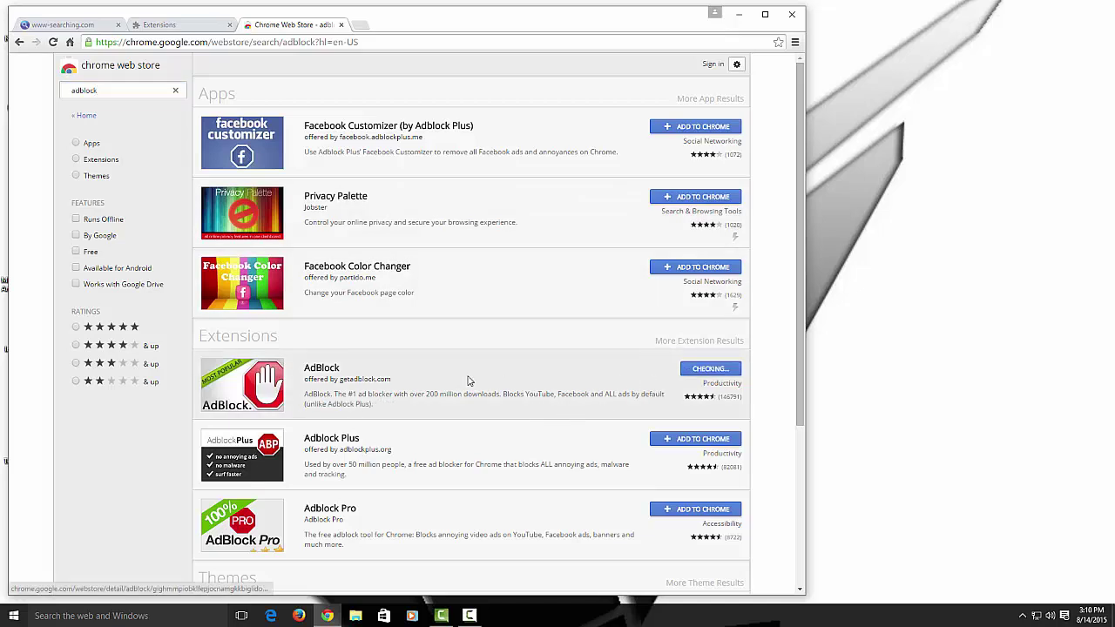
click(433, 171)
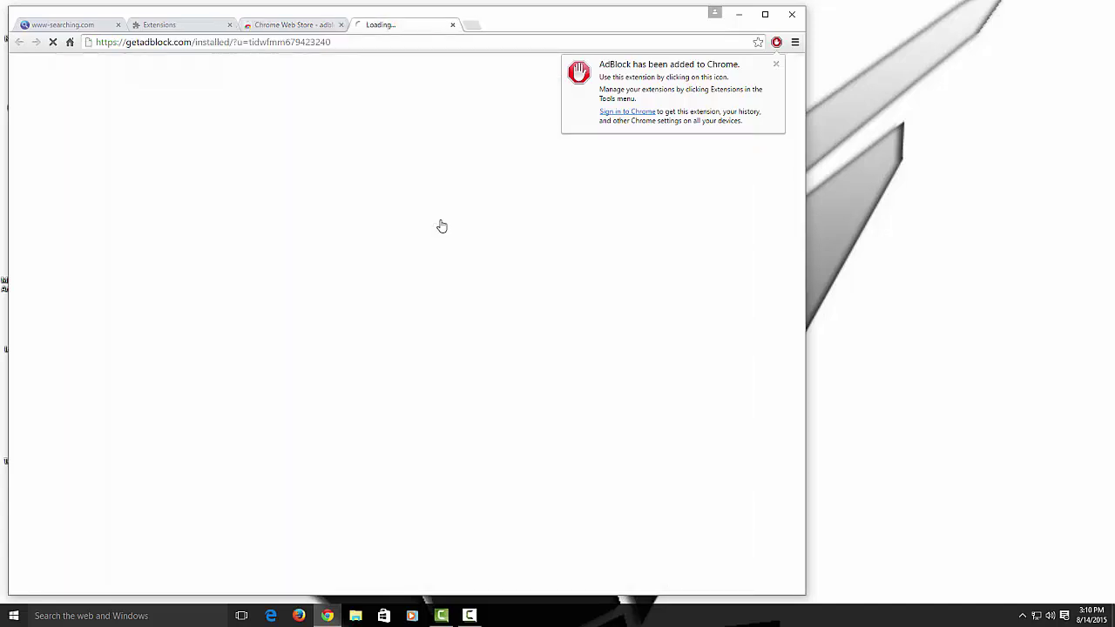
click(453, 24)
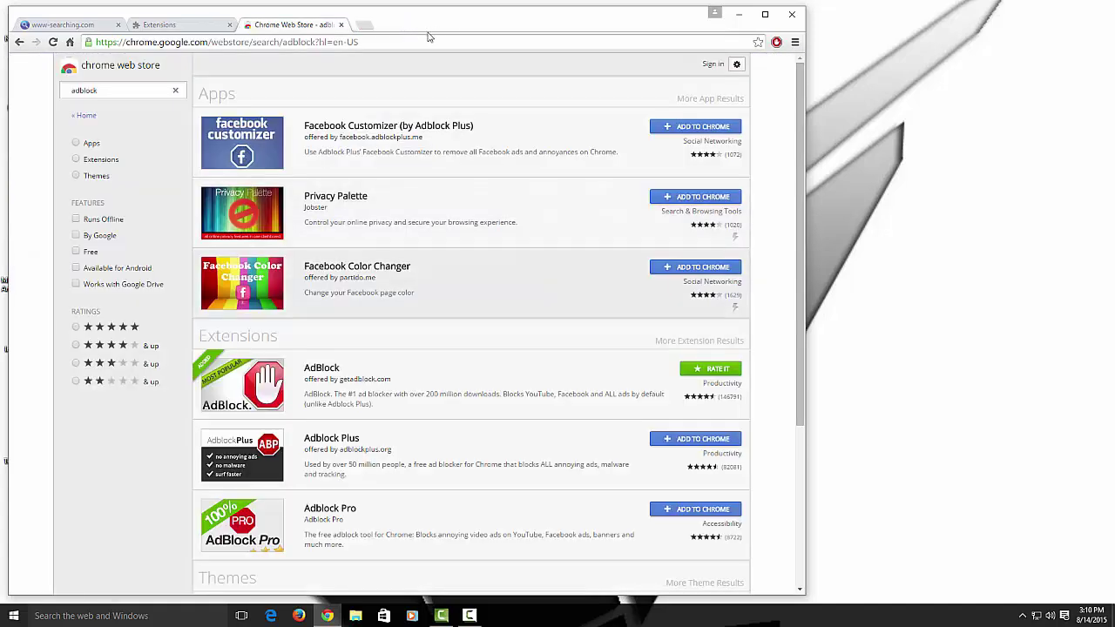
click(342, 25)
click(229, 25)
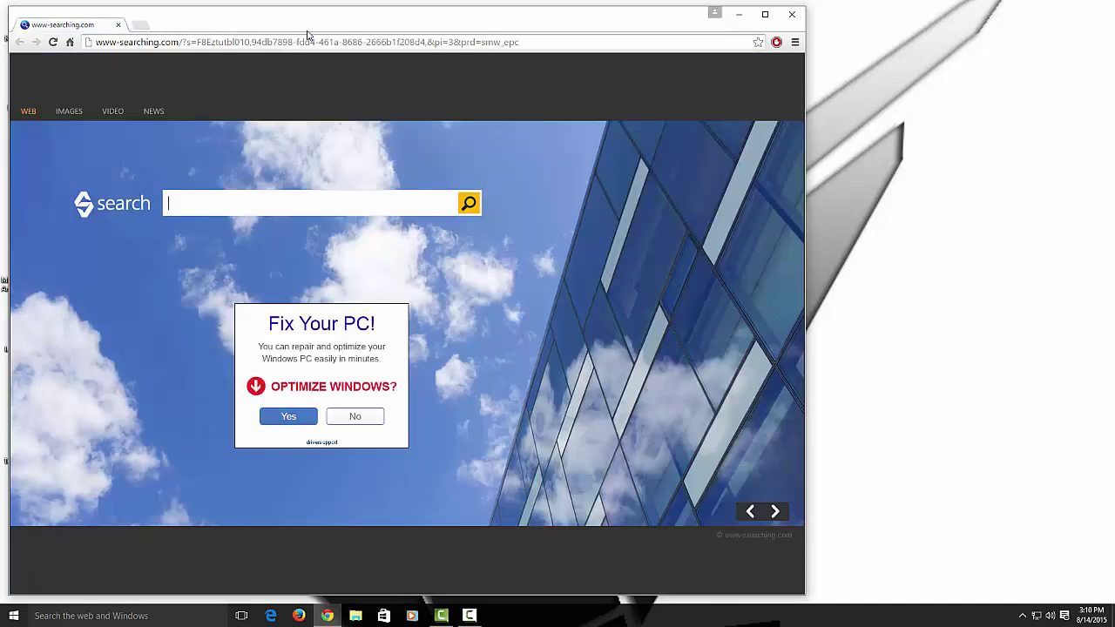
Step: Test the home page and check which startup page Chrome's taskbar and desktop shortcuts each open, closing the browser after each check
click(70, 42)
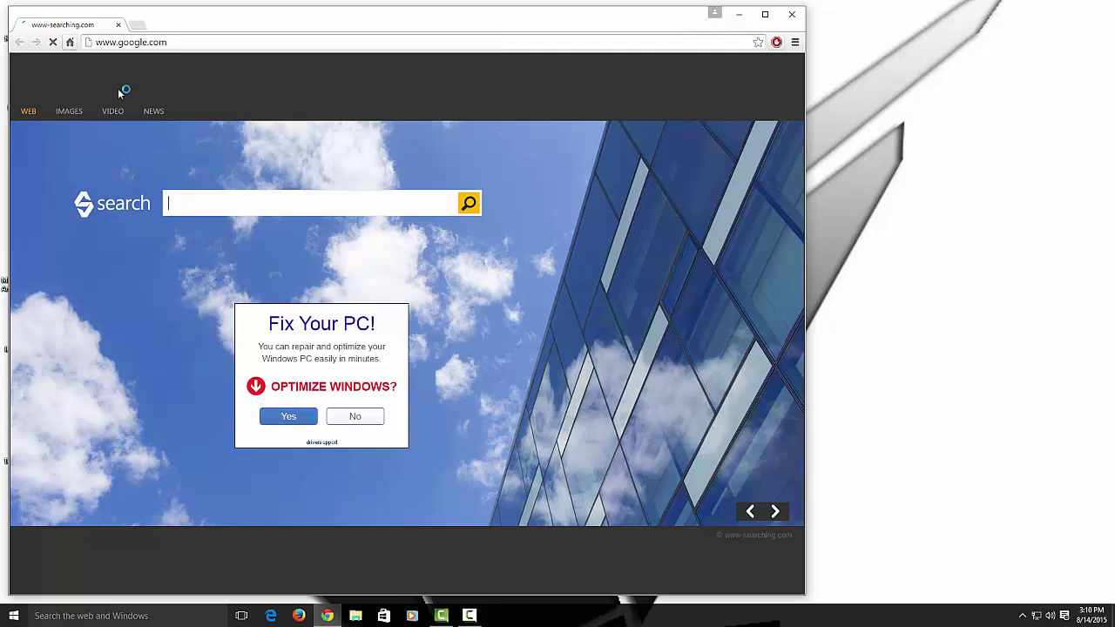
click(791, 14)
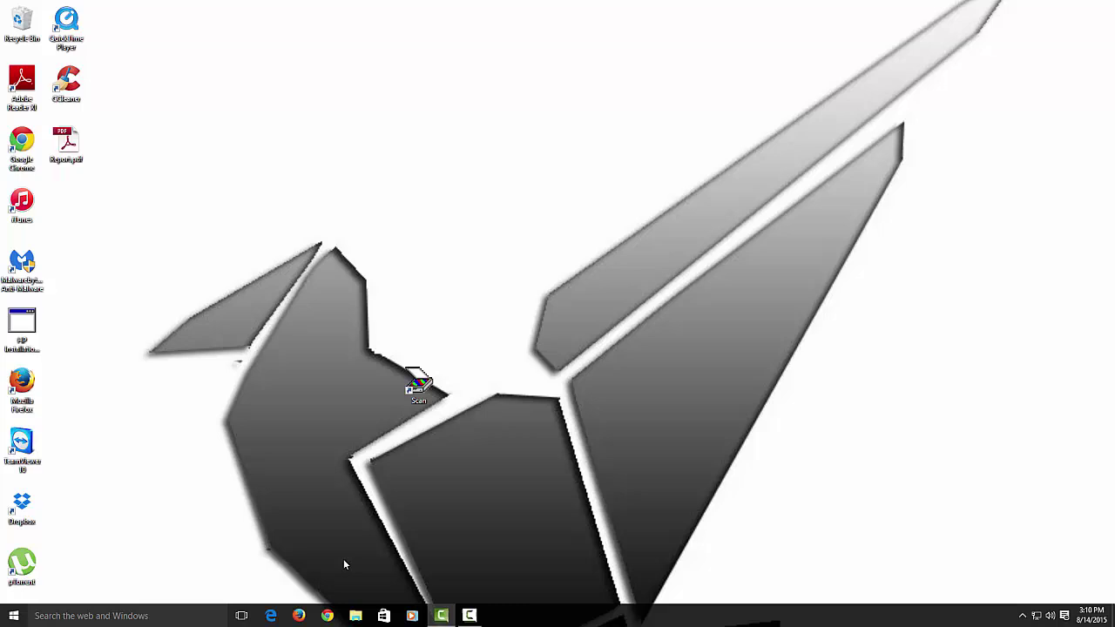
click(326, 615)
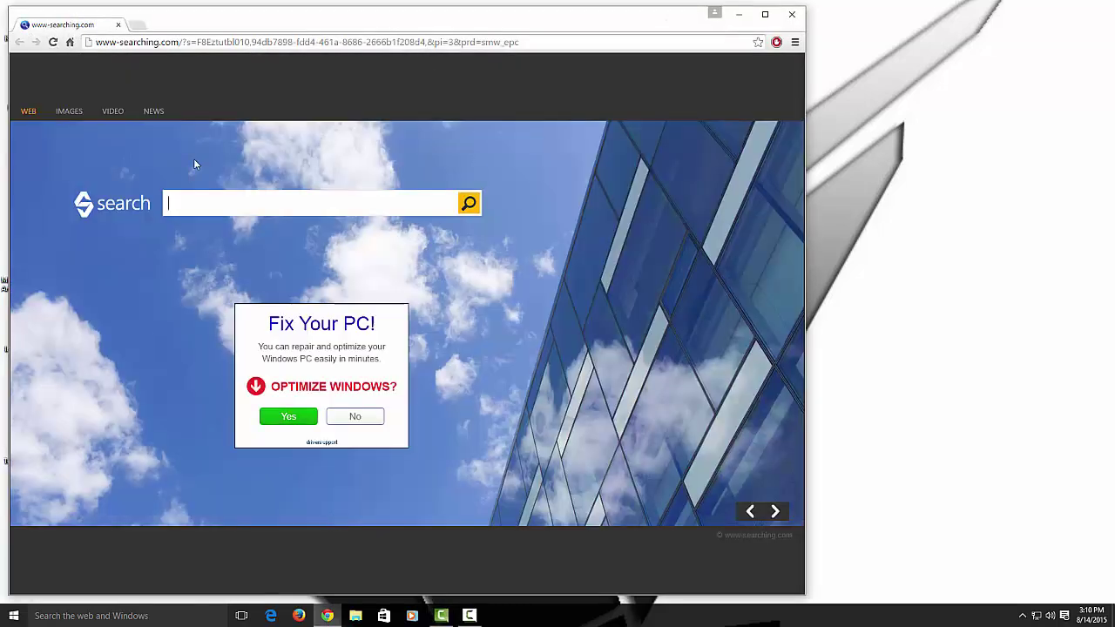
click(796, 16)
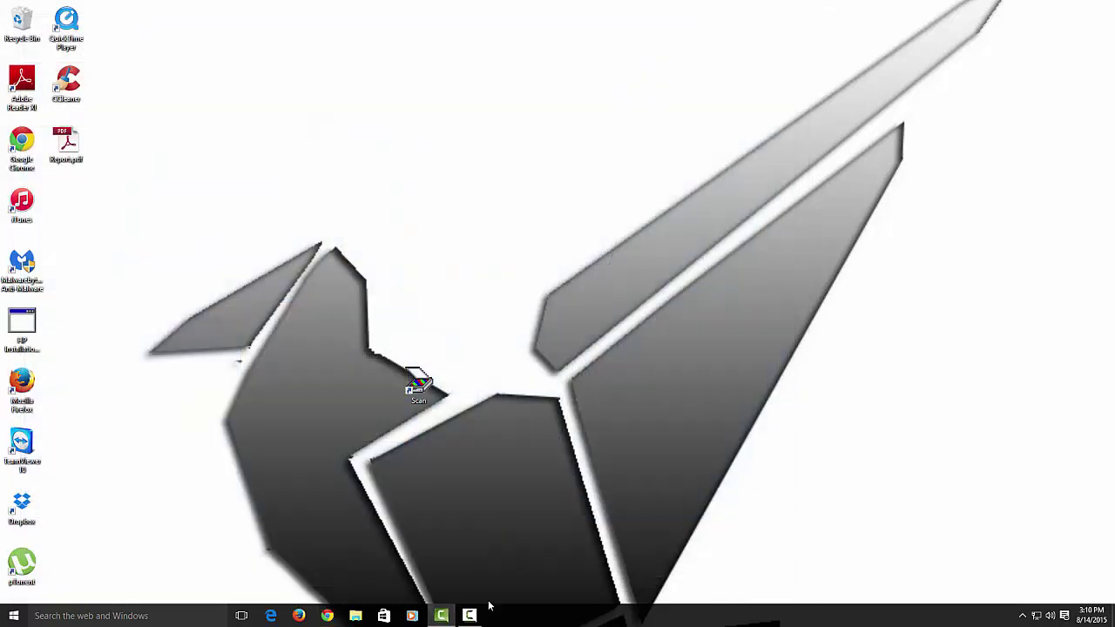
double_click(22, 141)
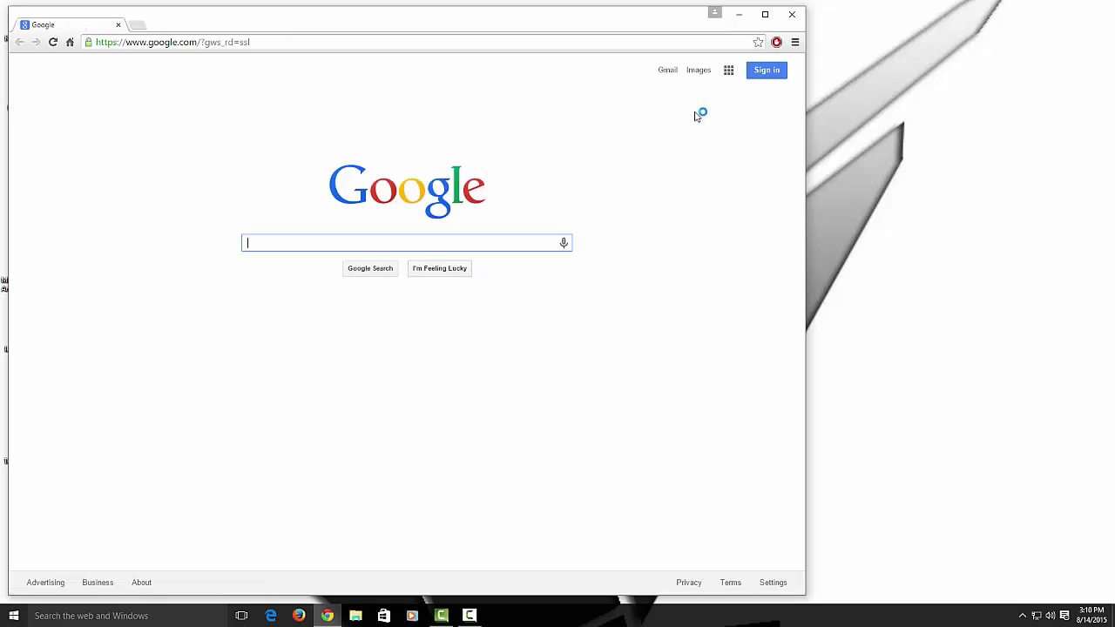
click(791, 14)
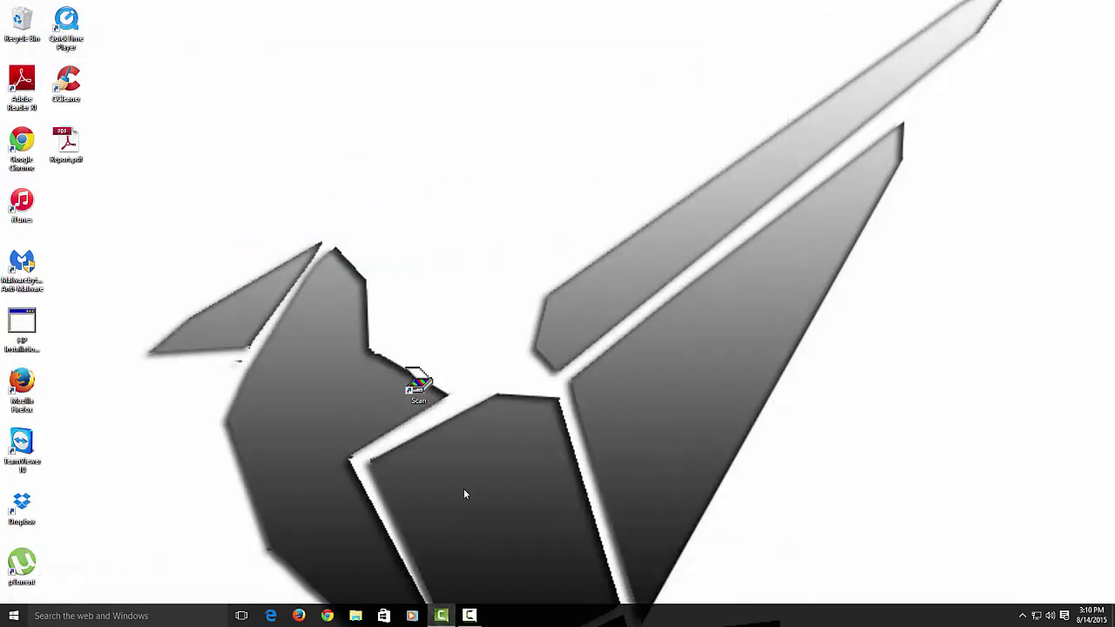
Step: Replace the hijacked Chrome shortcut on the taskbar by unpinning it and pinning the desktop Google Chrome shortcut
right_click(328, 620)
click(307, 596)
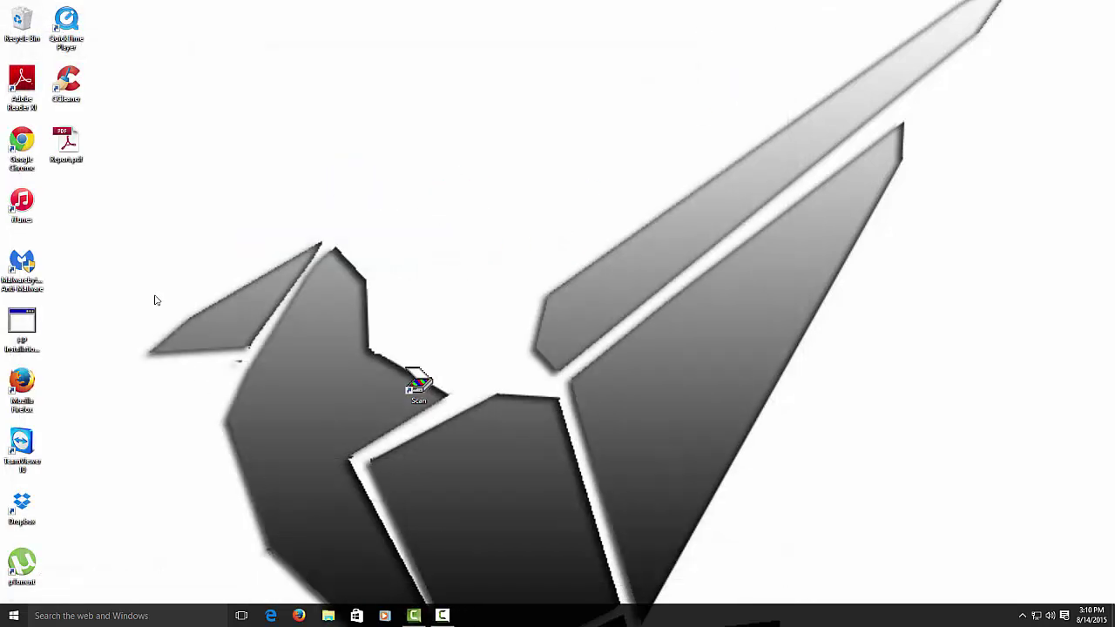
drag(22, 141, 337, 618)
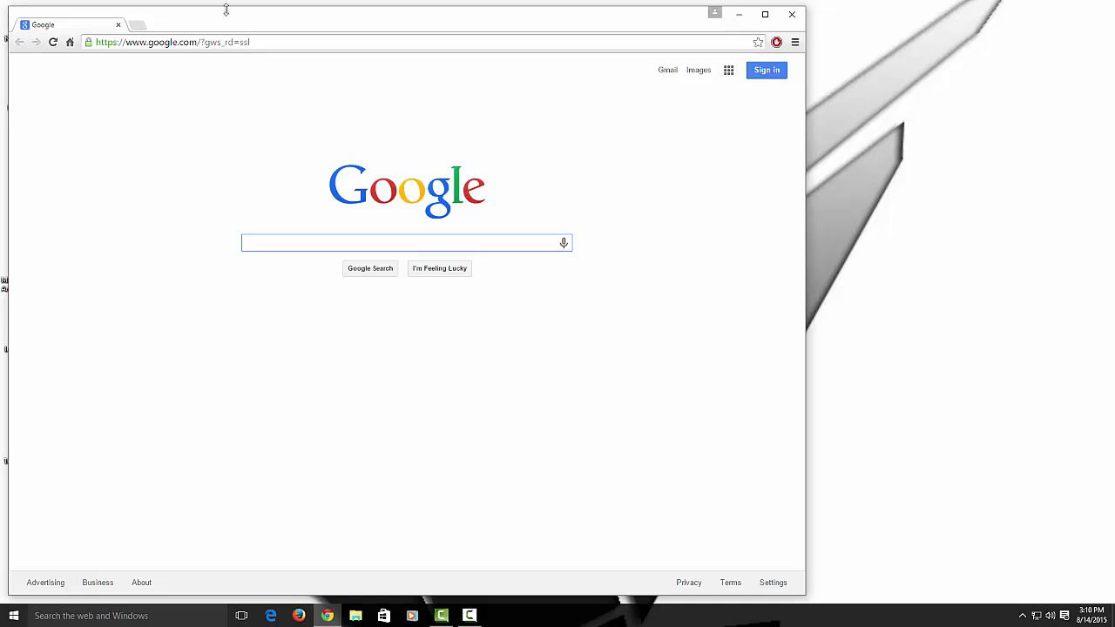
Step: Visit yahoo.com, cnet.com and youtube.com in Chrome to check the pages for injected ads
click(194, 43)
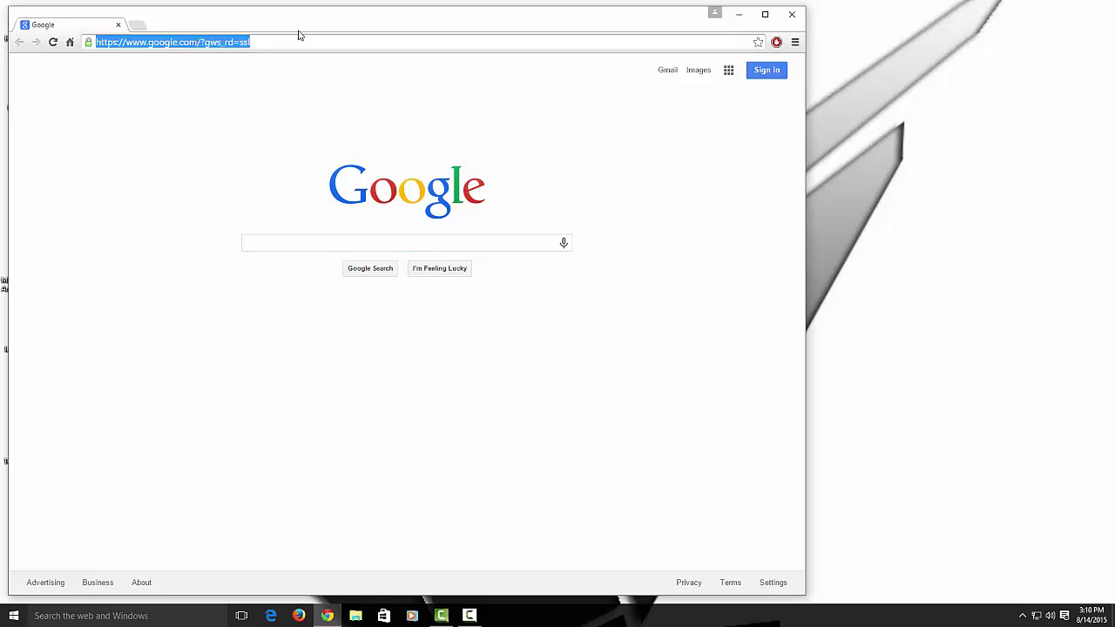
text(yahoo.com)
key(Return)
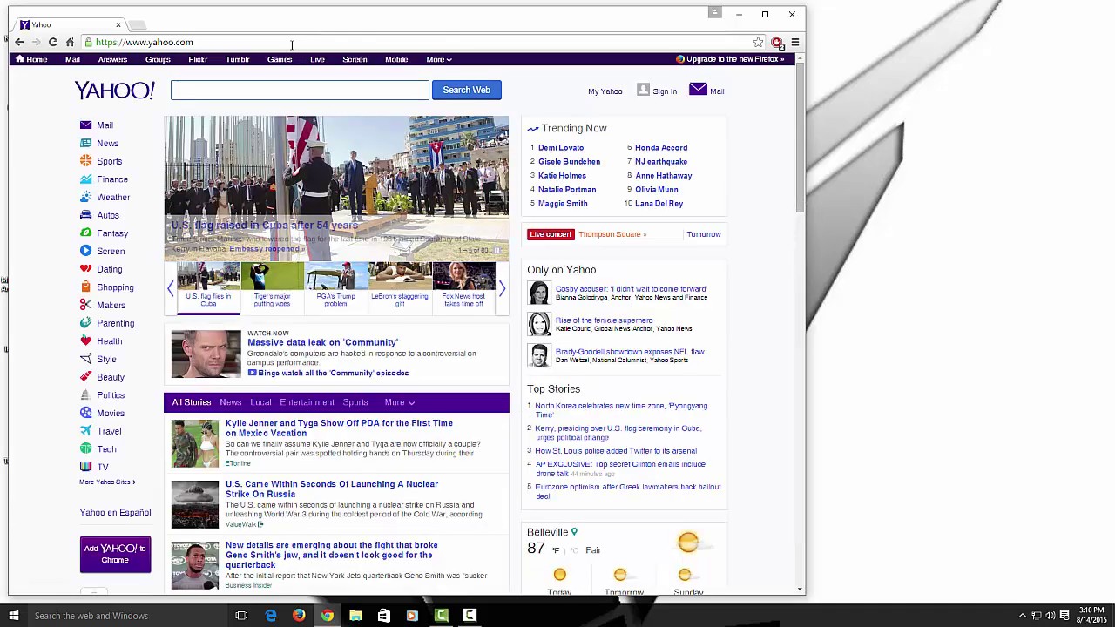
click(292, 44)
text(cne)
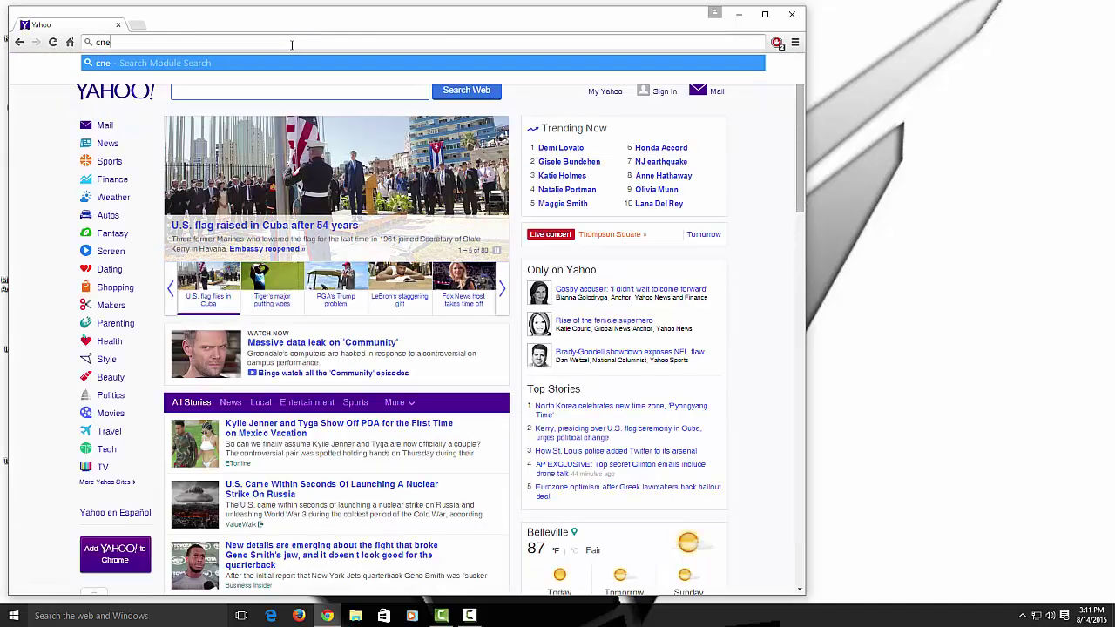
text(t.com)
key(Return)
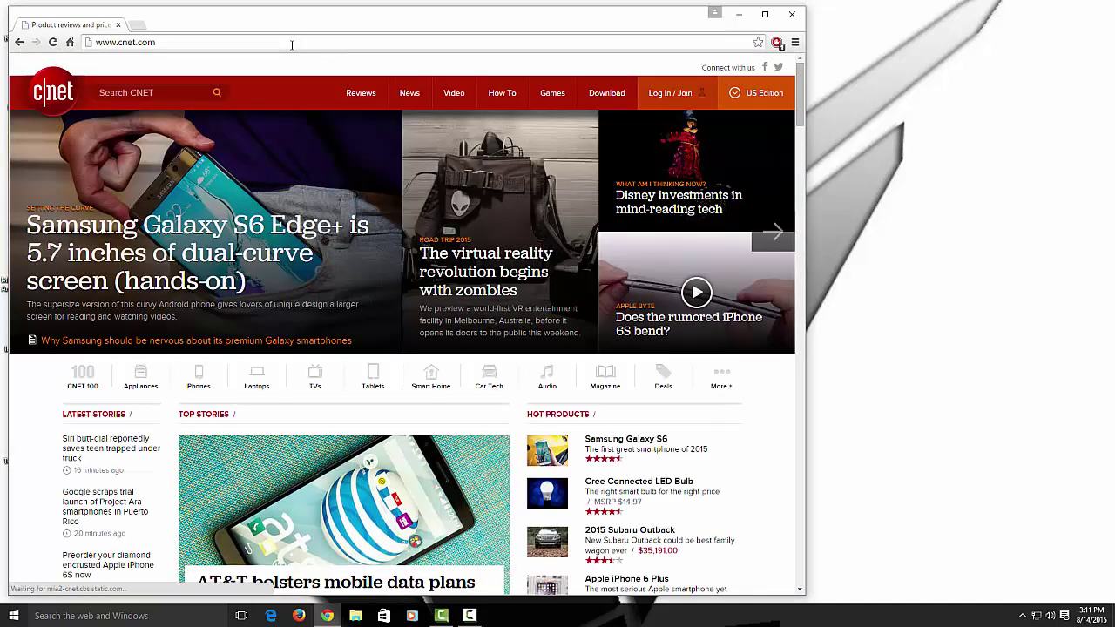
click(292, 44)
text(youtube)
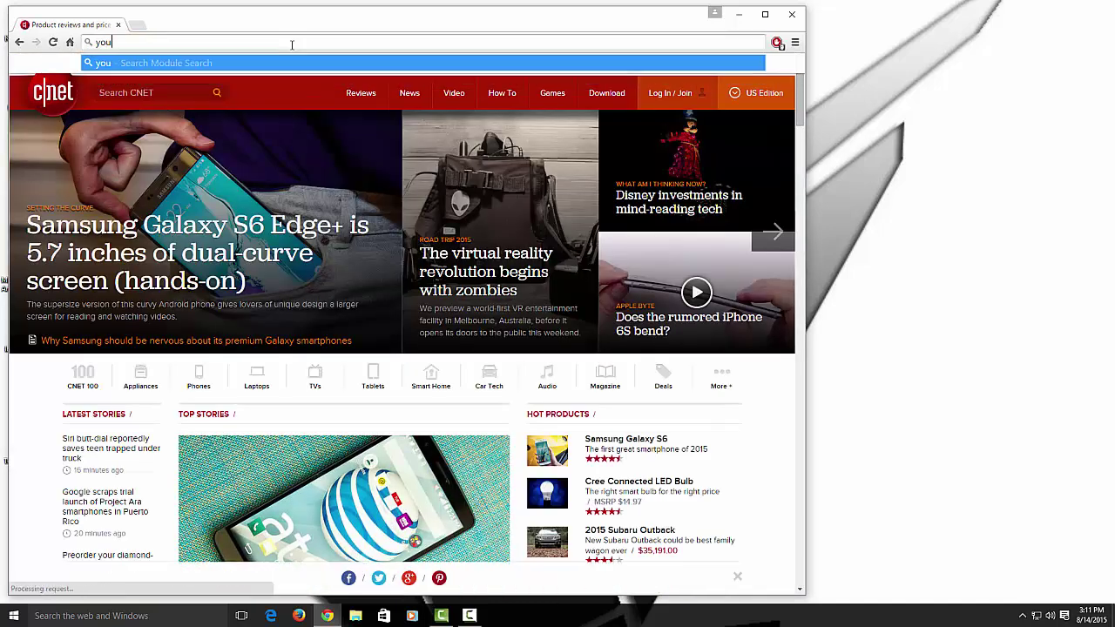
text(.com)
key(Return)
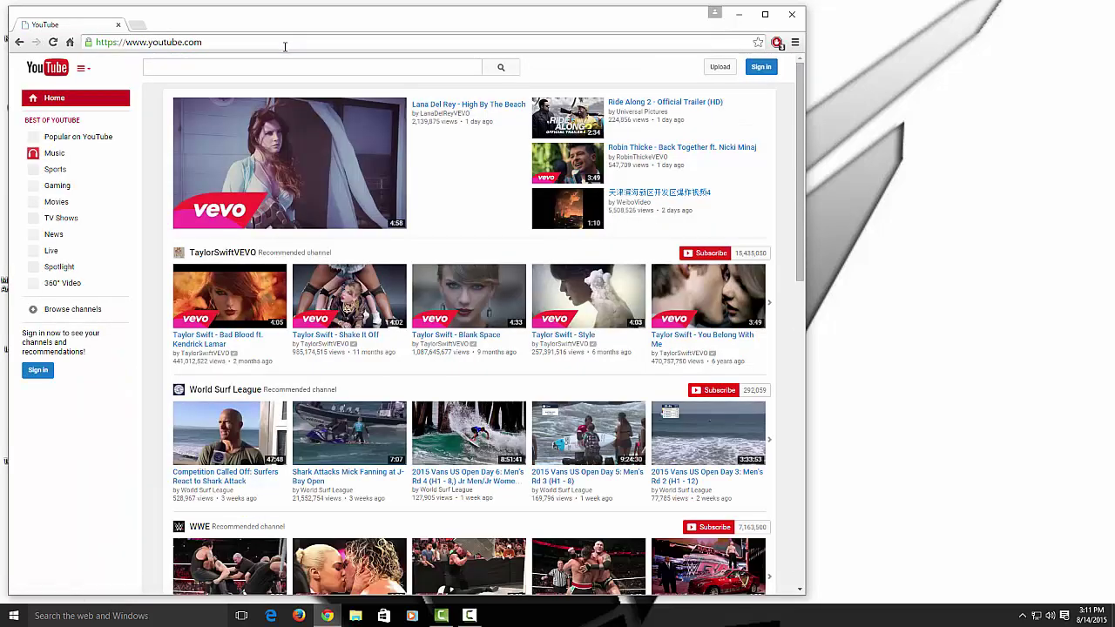
Step: Search YouTube for "virus removal", view the Prime Tech channel, and close the browser
click(258, 68)
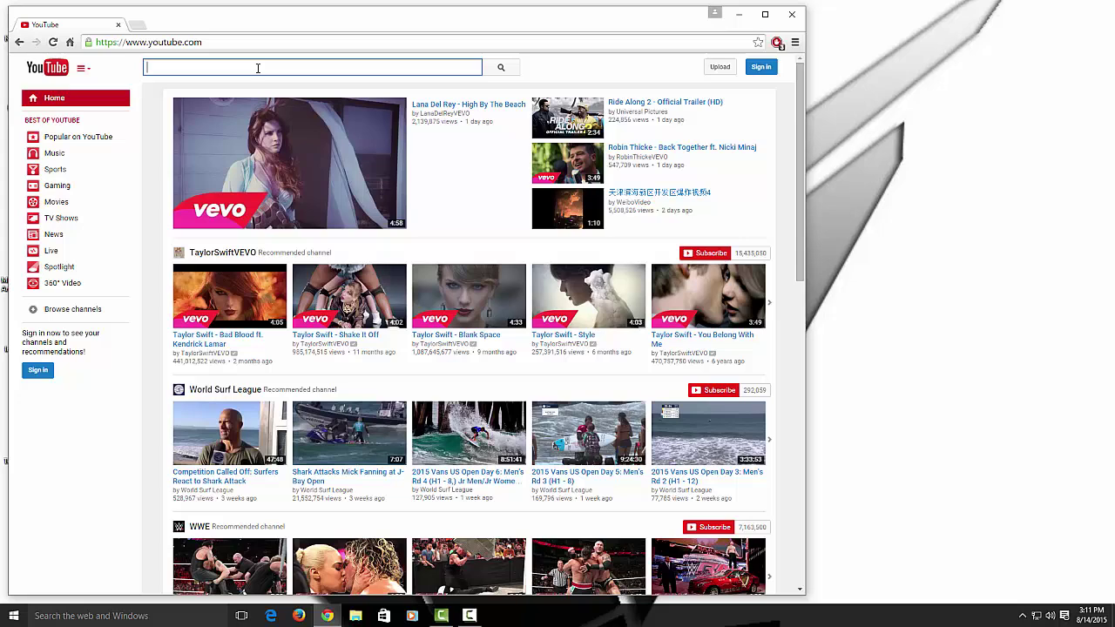
text(virus )
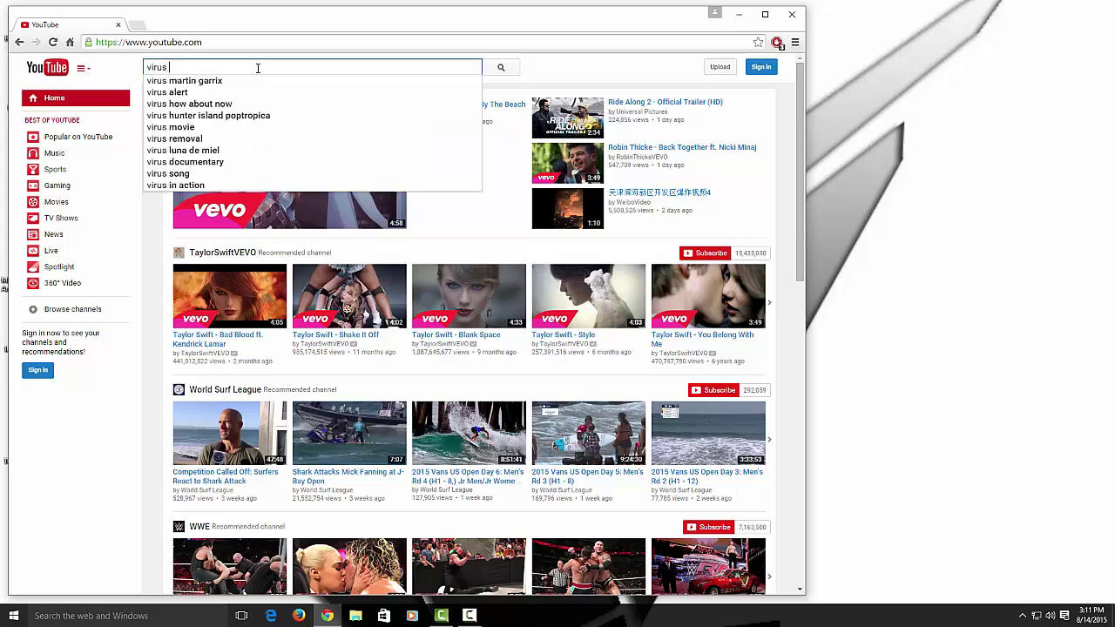
text(removal)
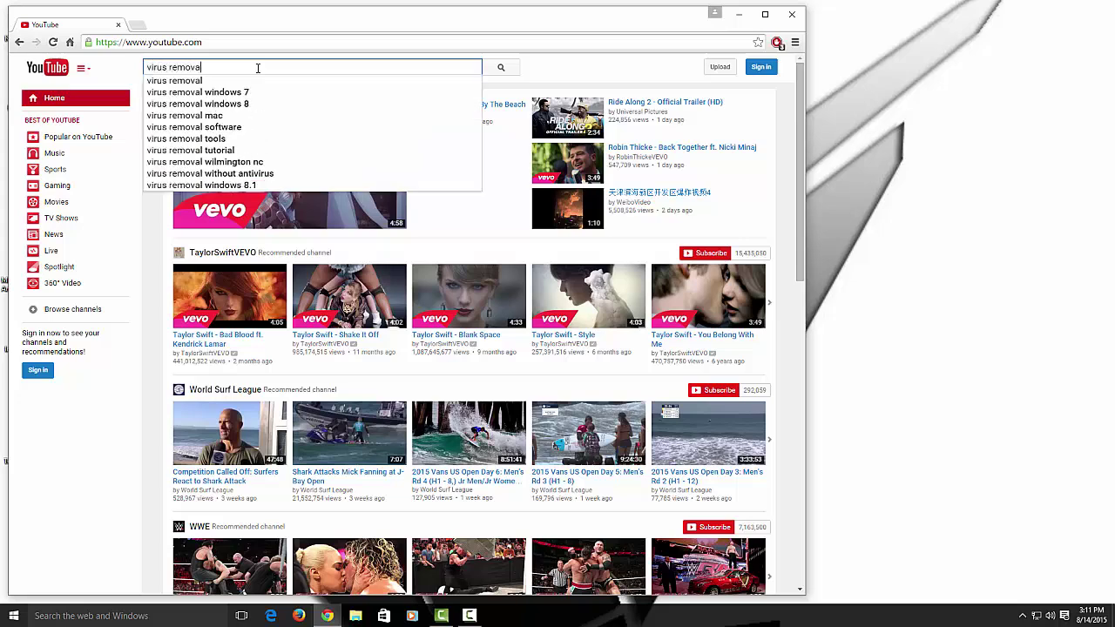
key(Return)
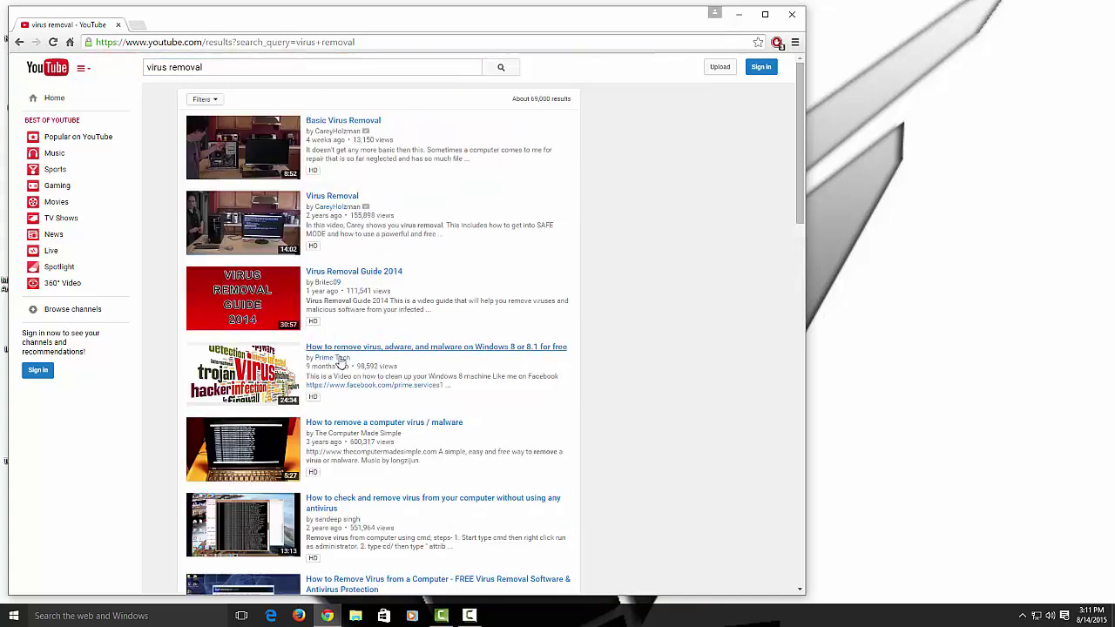
click(338, 359)
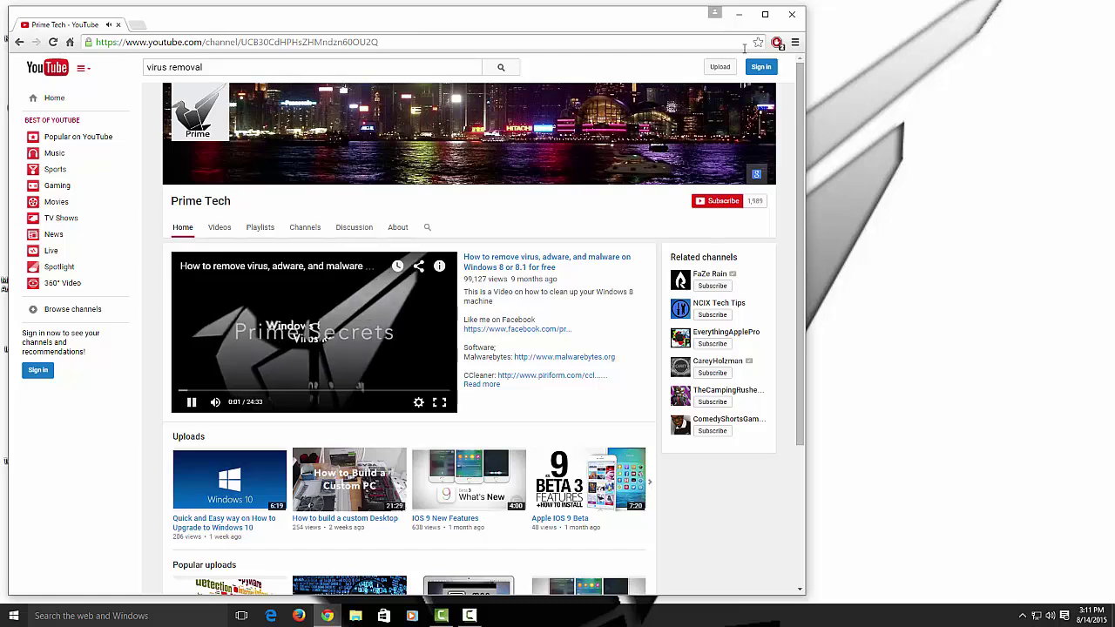
click(789, 17)
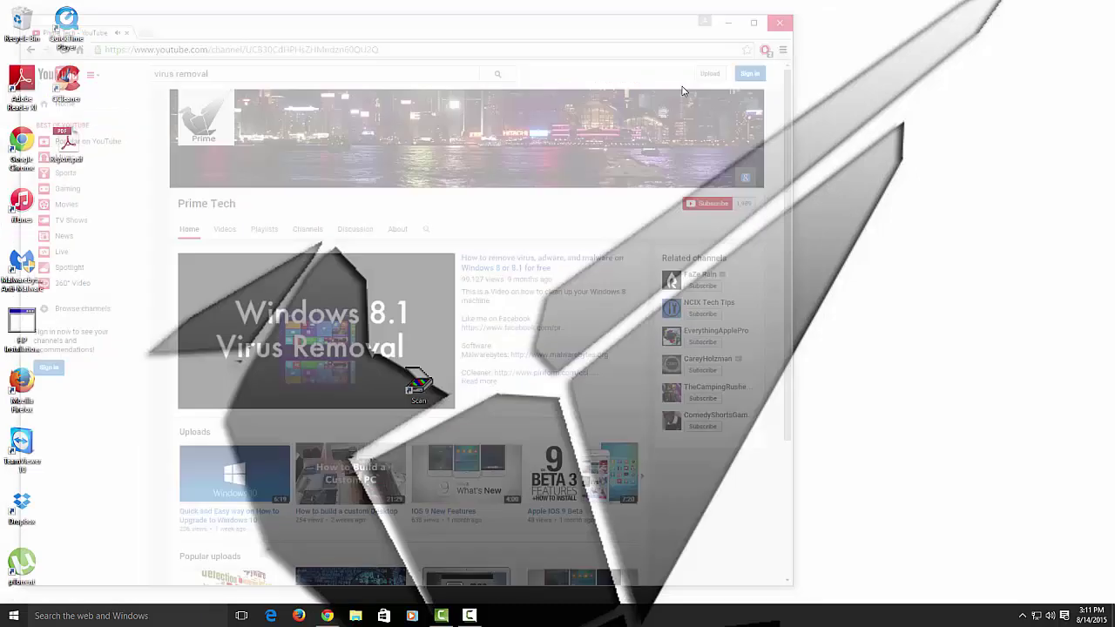
Step: Disable the Itibiti.exe and CCleaner startup entries in Task Manager and close it
right_click(535, 618)
click(557, 575)
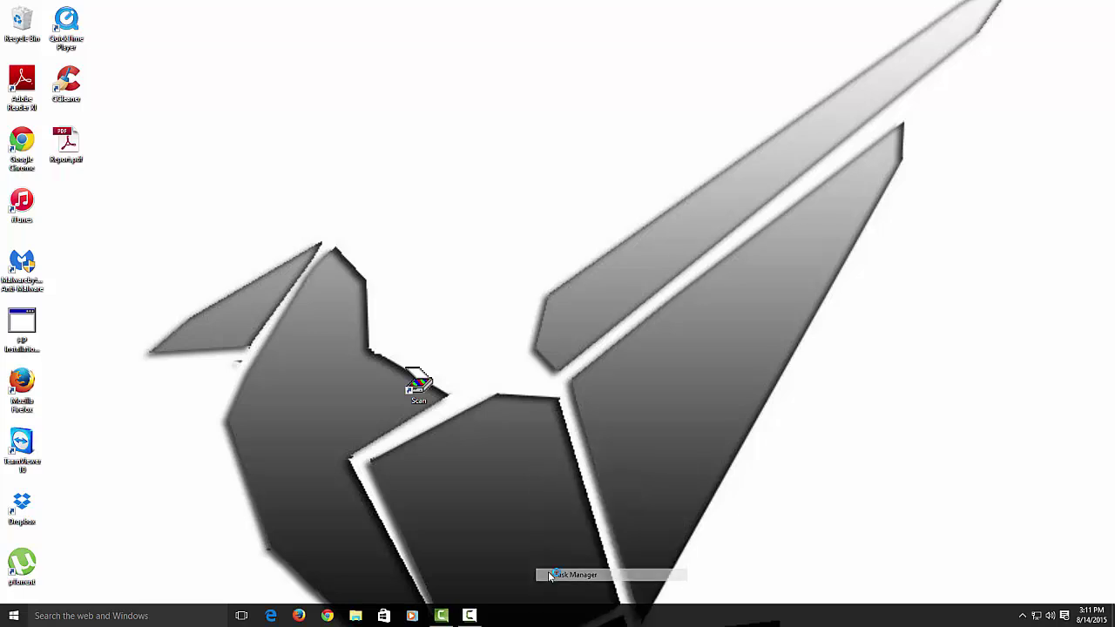
click(165, 128)
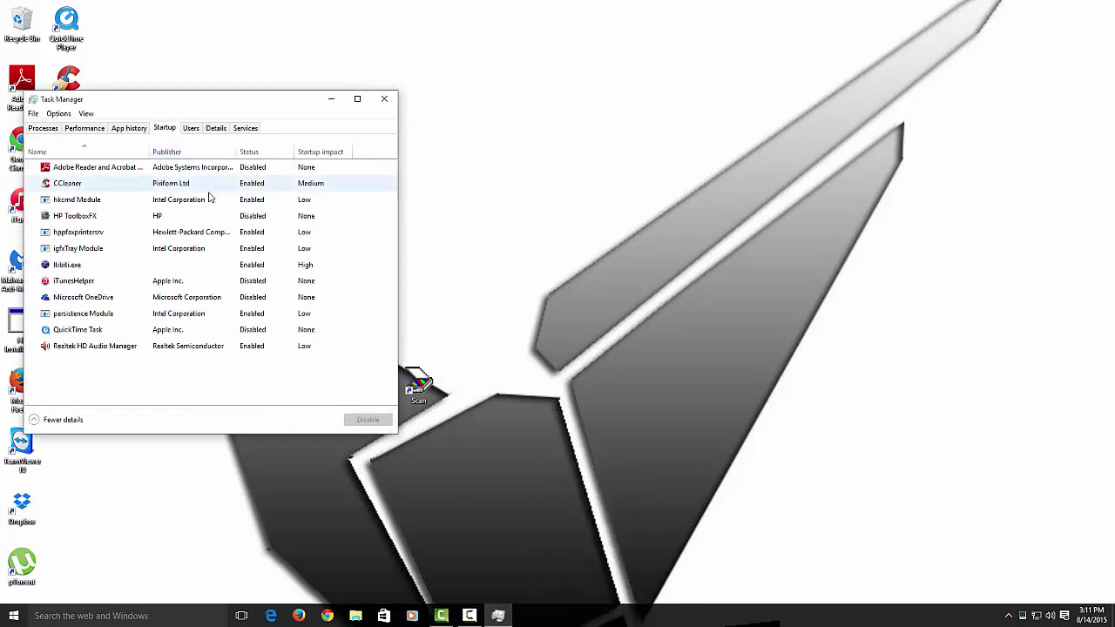
click(73, 267)
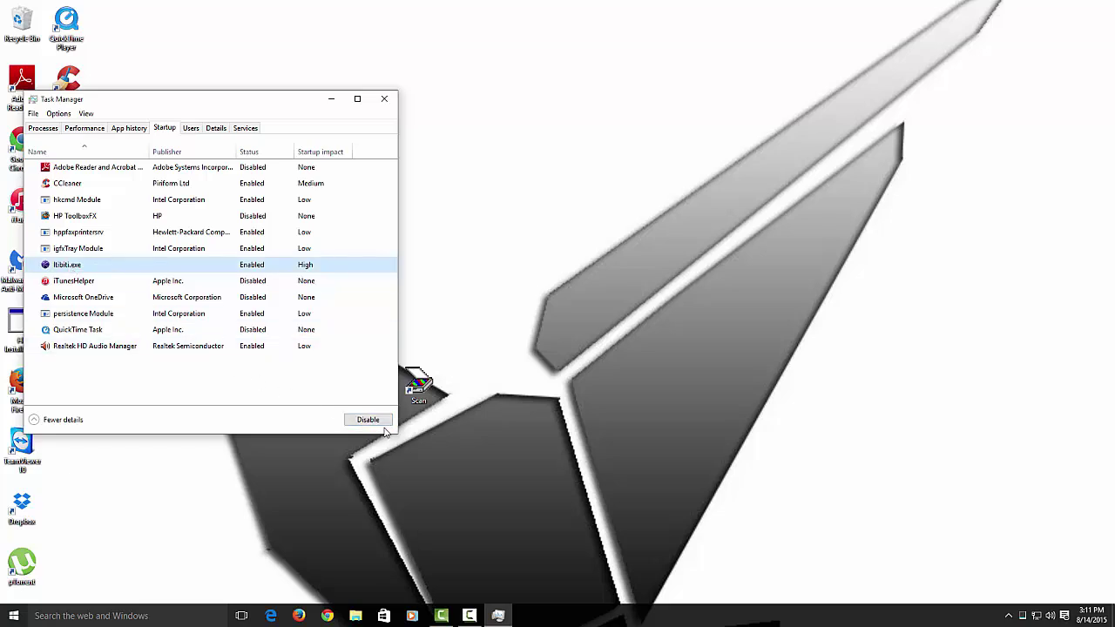
click(384, 424)
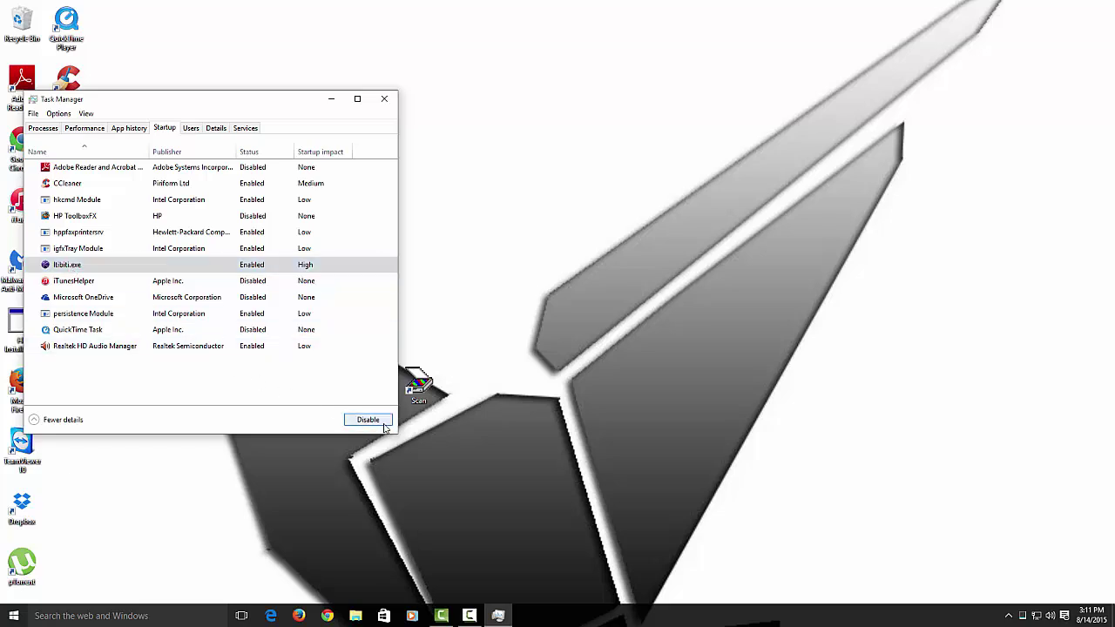
click(176, 183)
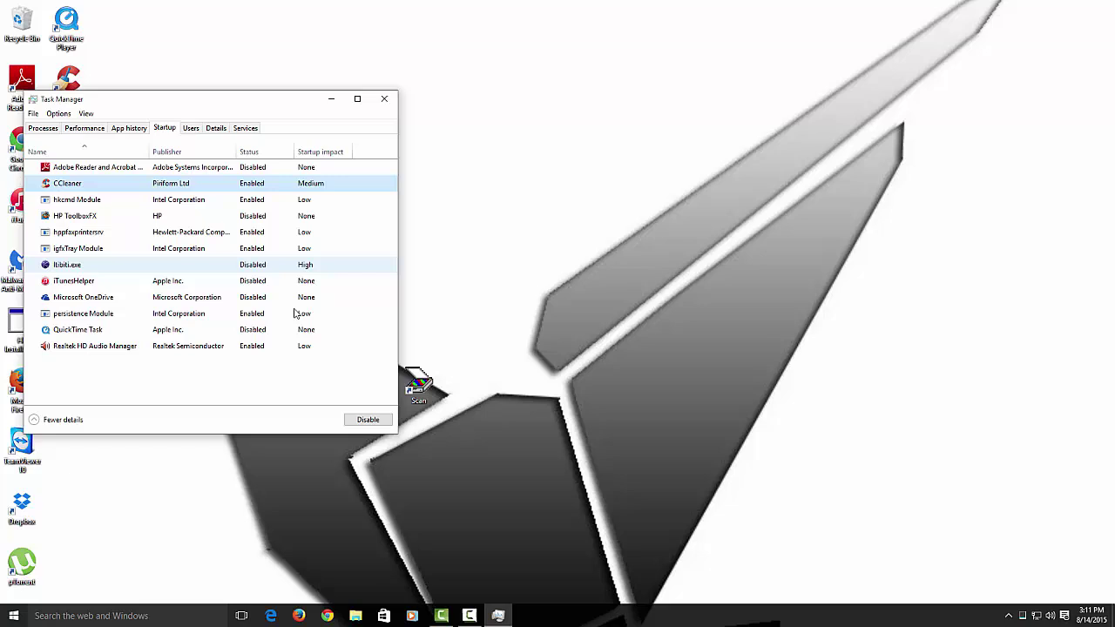
click(368, 421)
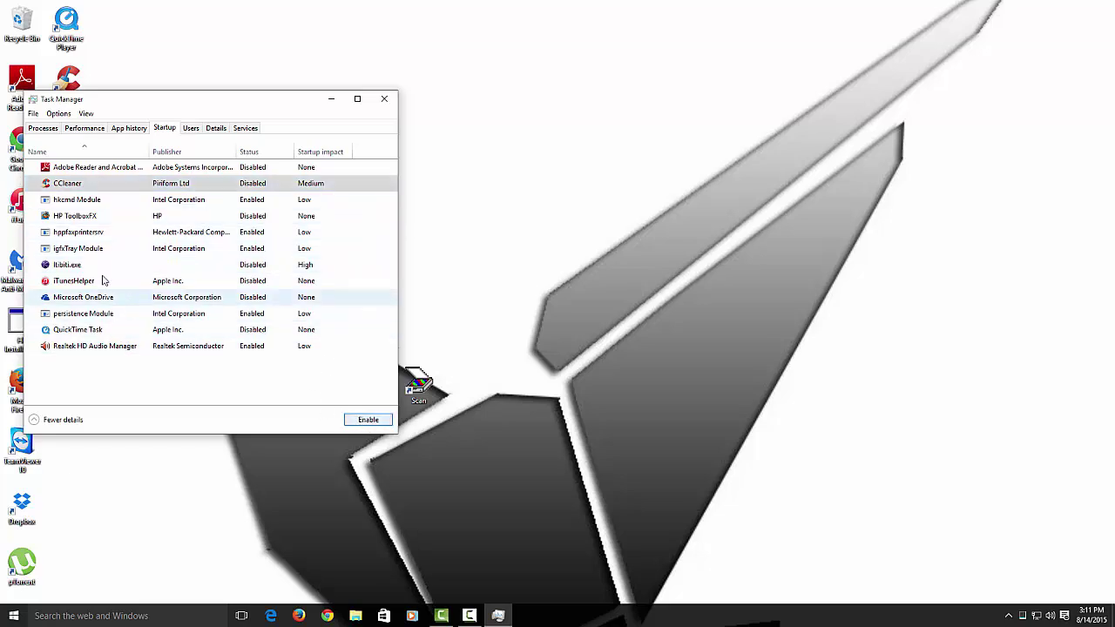
click(382, 102)
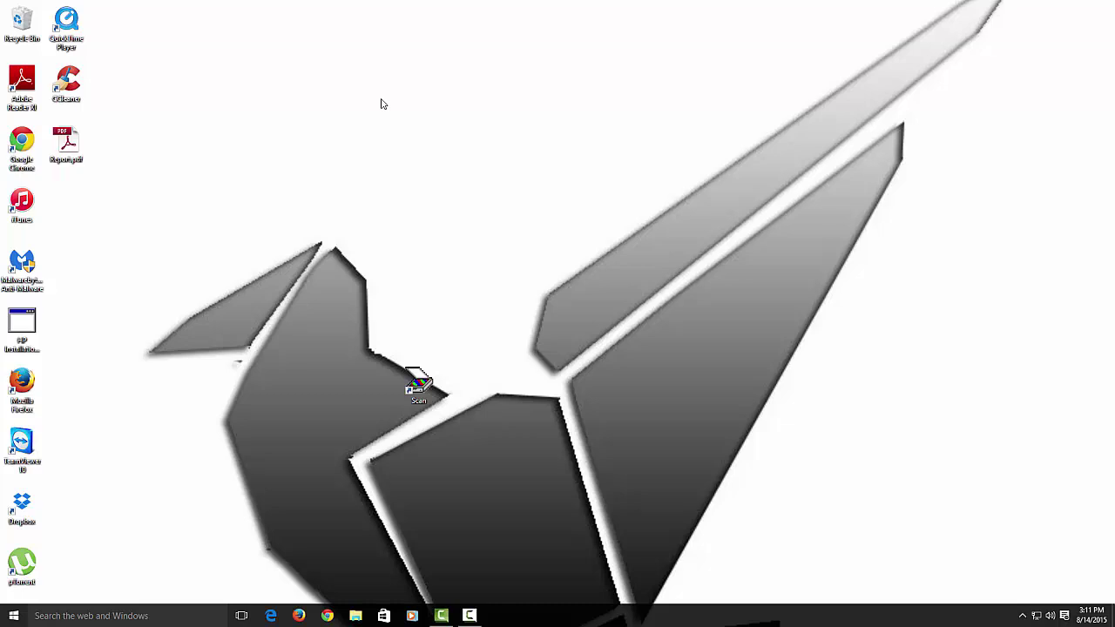